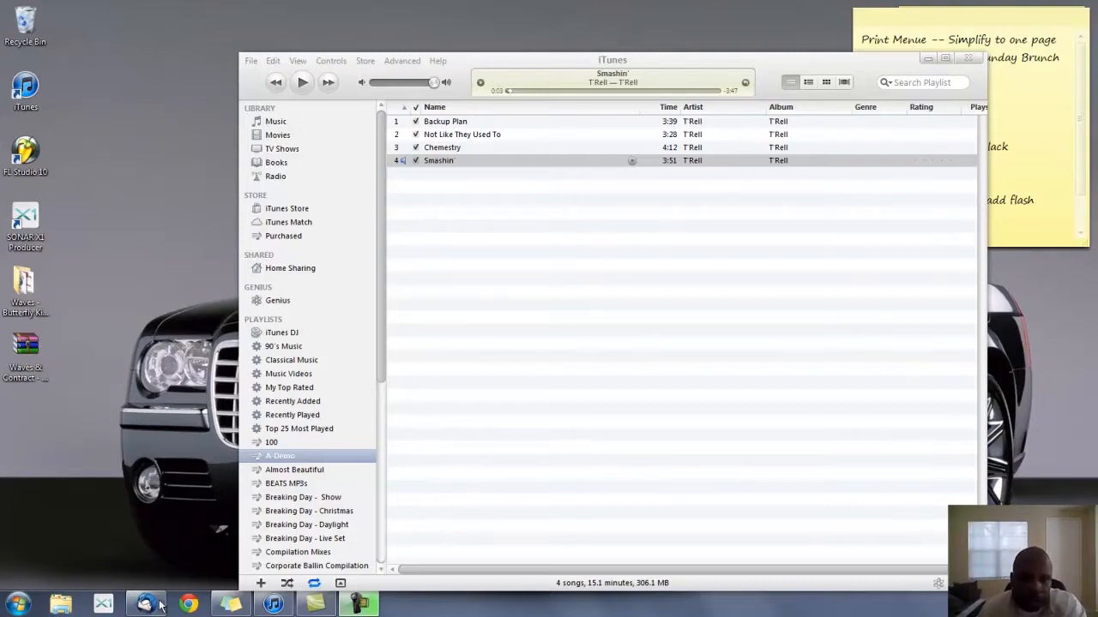
Step: Open the Music library in a file explorer window
click(62, 605)
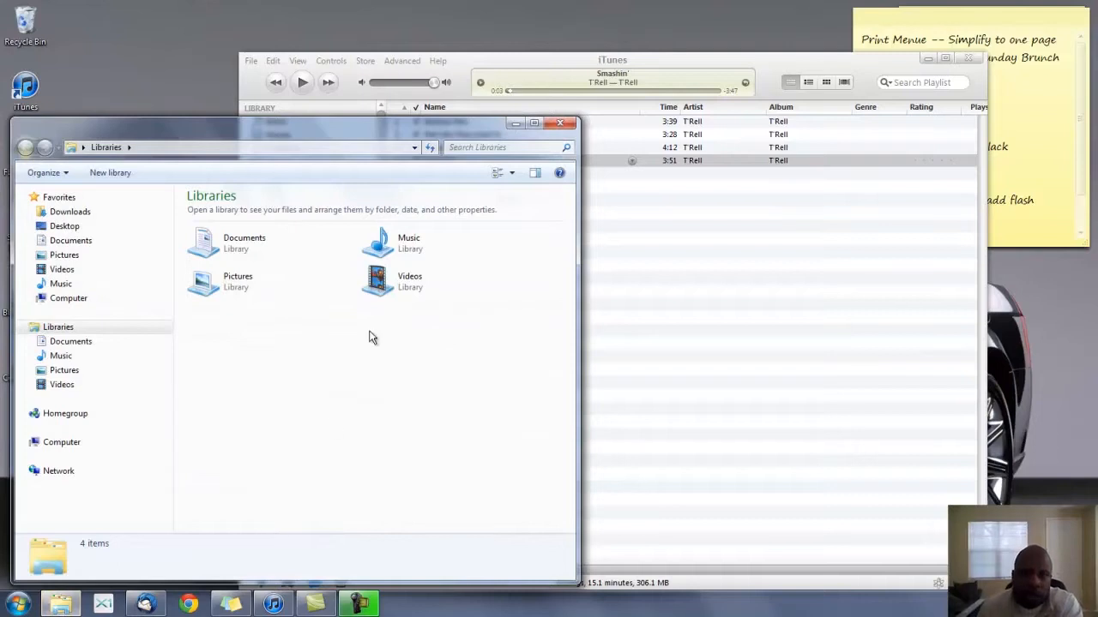
click(397, 257)
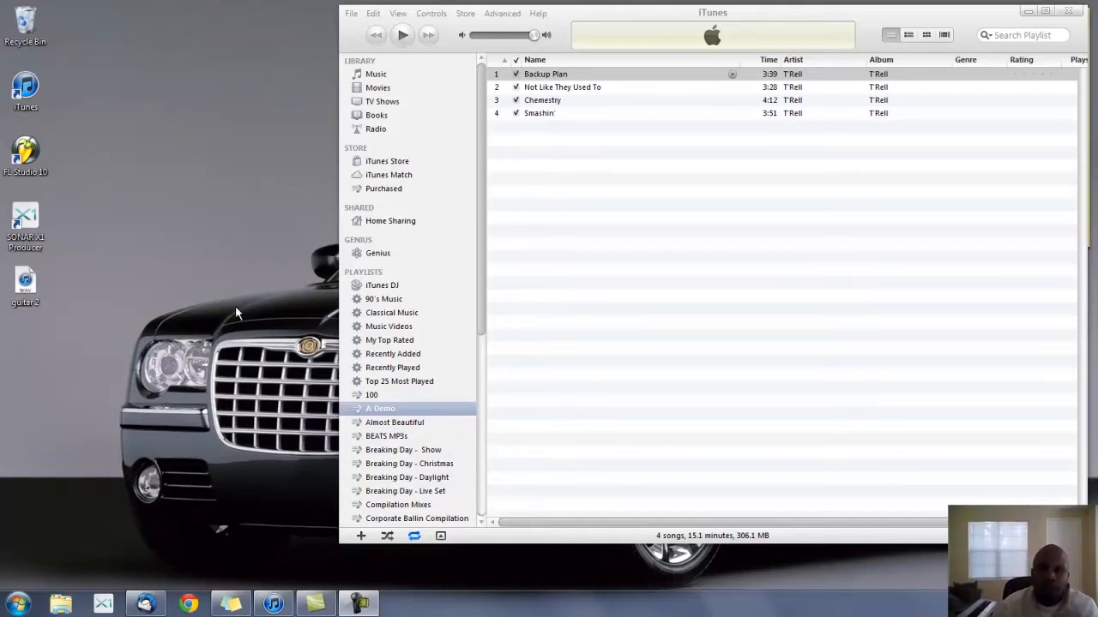
Step: Launch SONAR X1 Producer and close the iTunes window
click(100, 606)
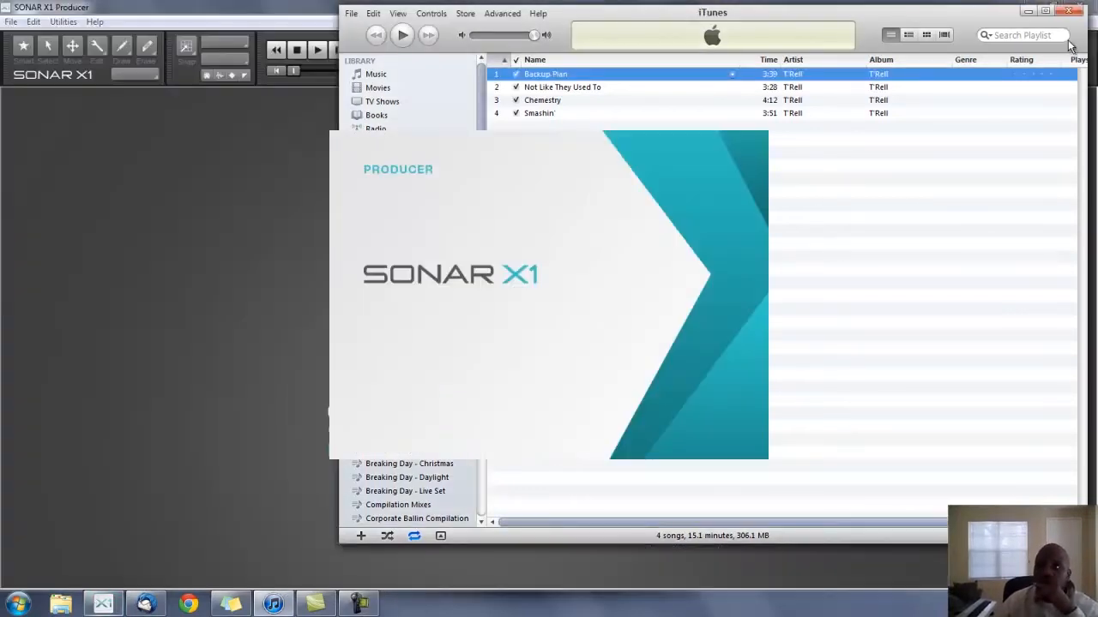
click(1069, 10)
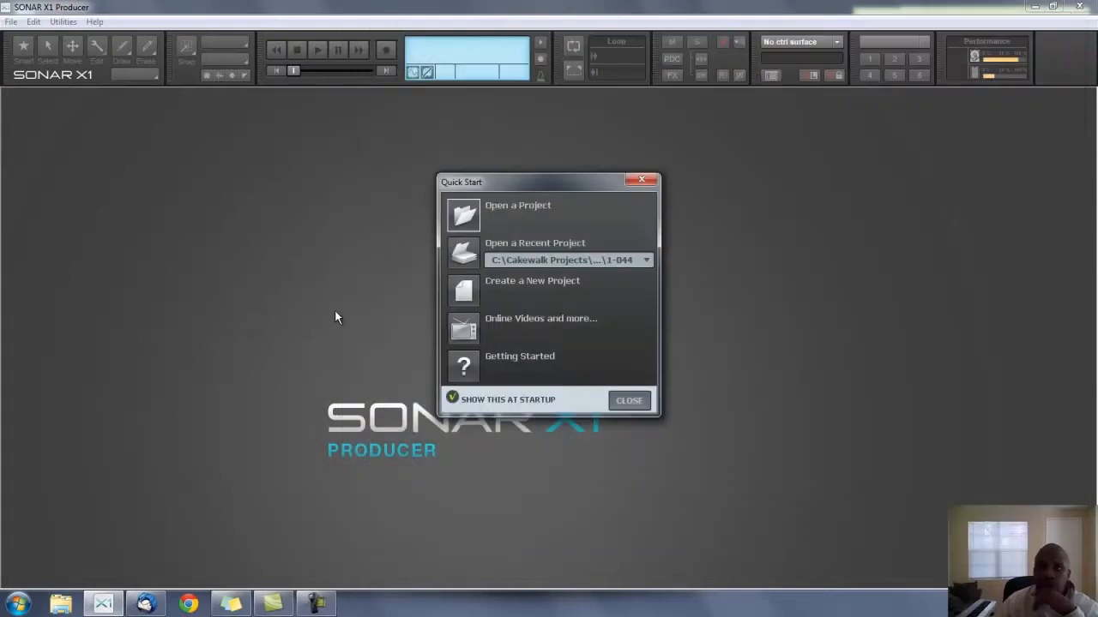
Step: Create a new project named 1-045 and maximize its track window
click(473, 291)
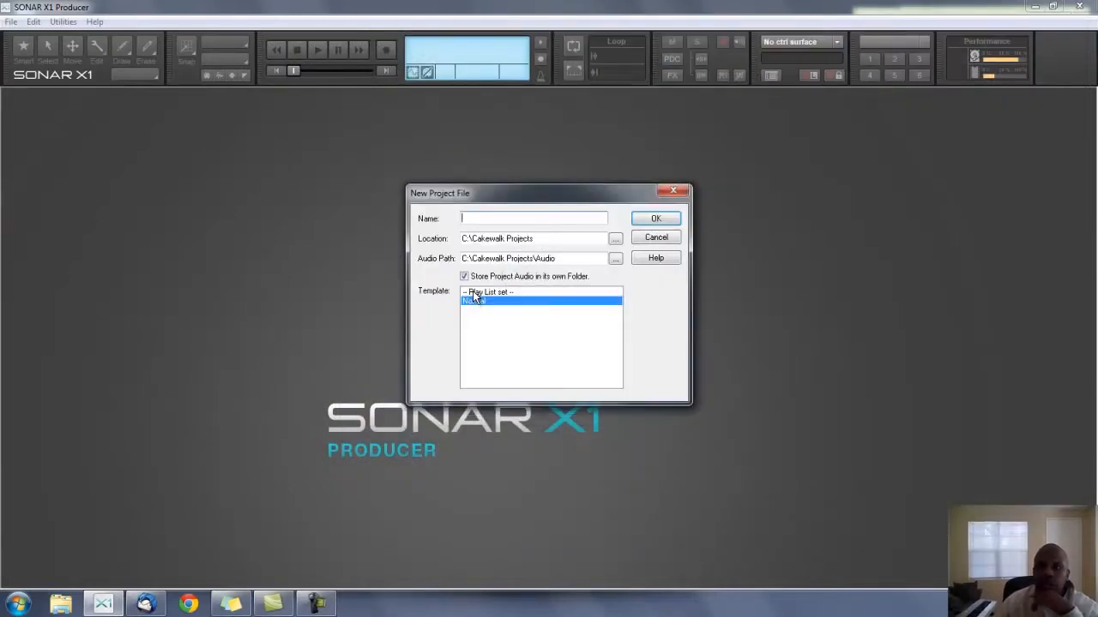
text(1-045)
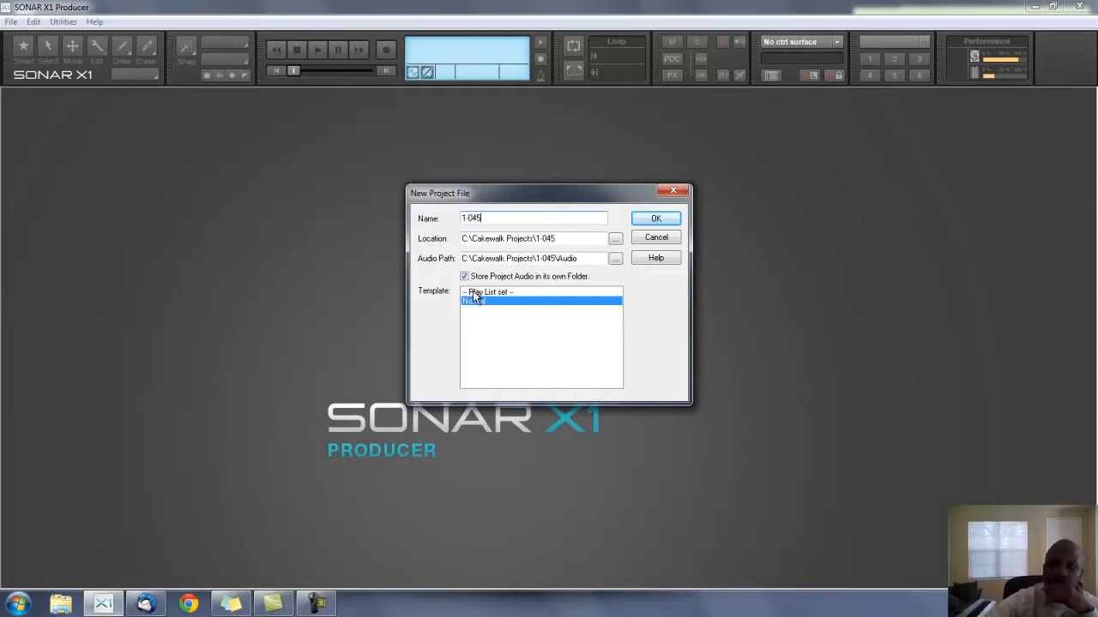
key(Return)
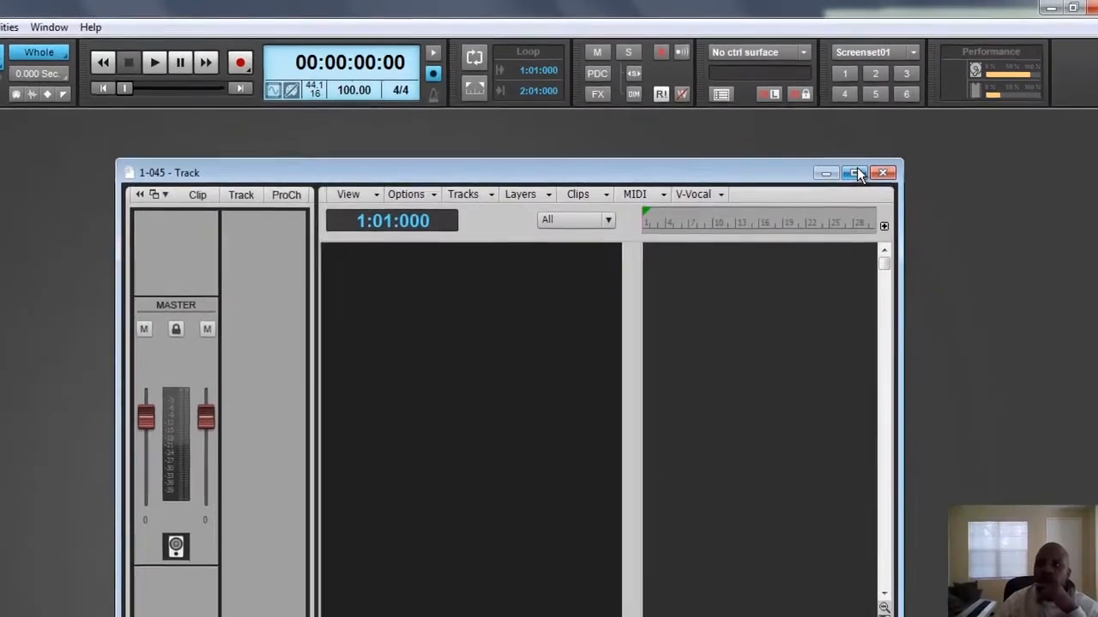
click(878, 138)
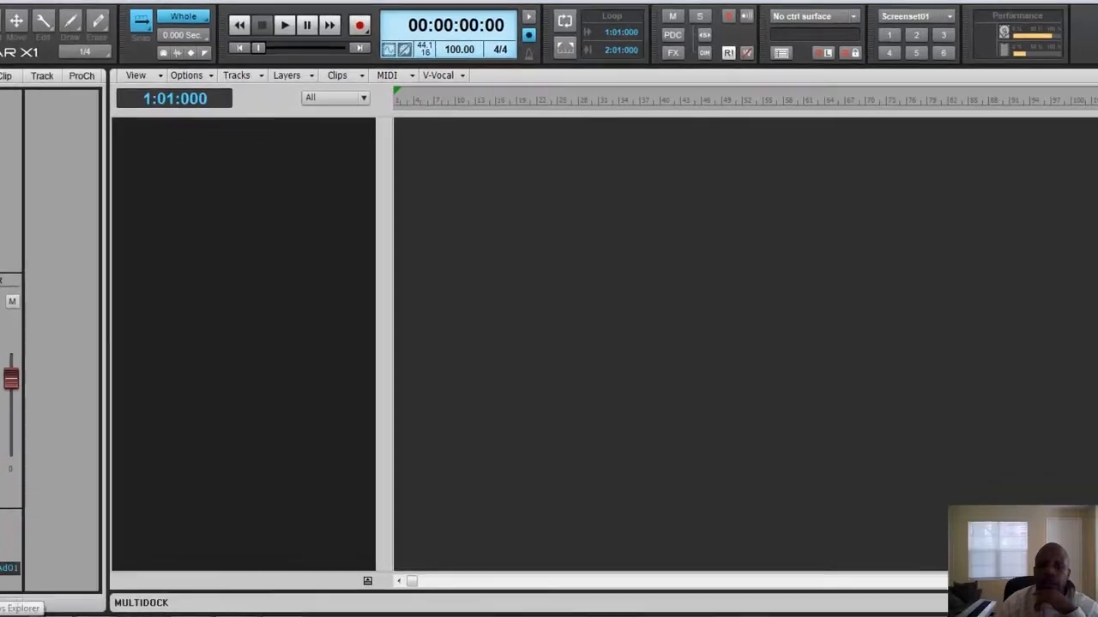
Step: Import the guitar 2 WAV file from the Desktop folder onto a new audio track at the project start and select its clip
click(4, 611)
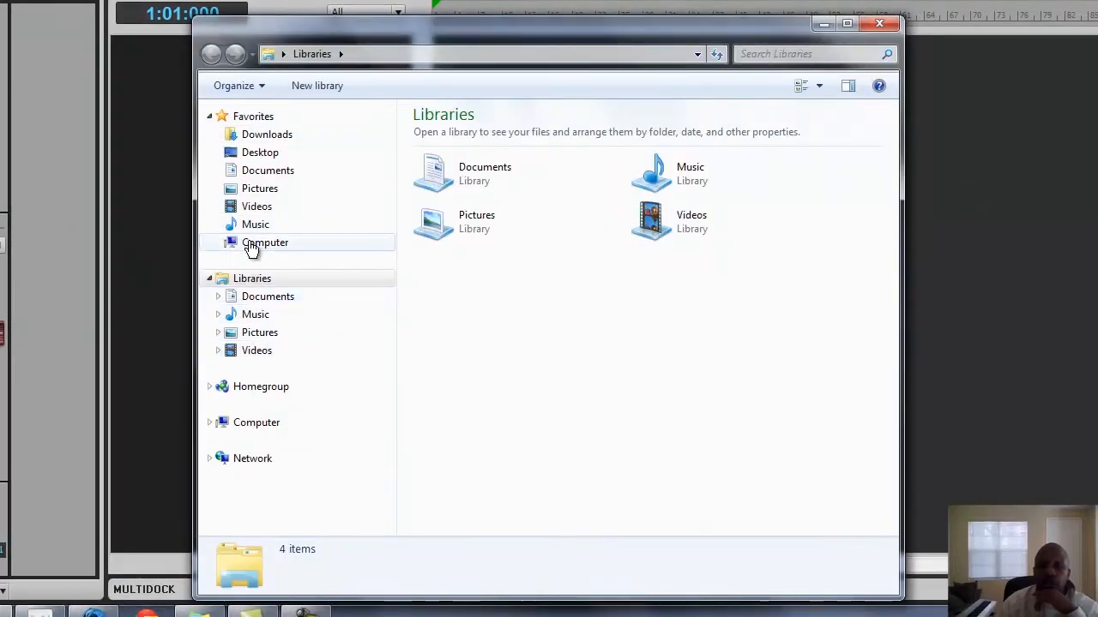
click(254, 154)
drag(524, 26, 840, 20)
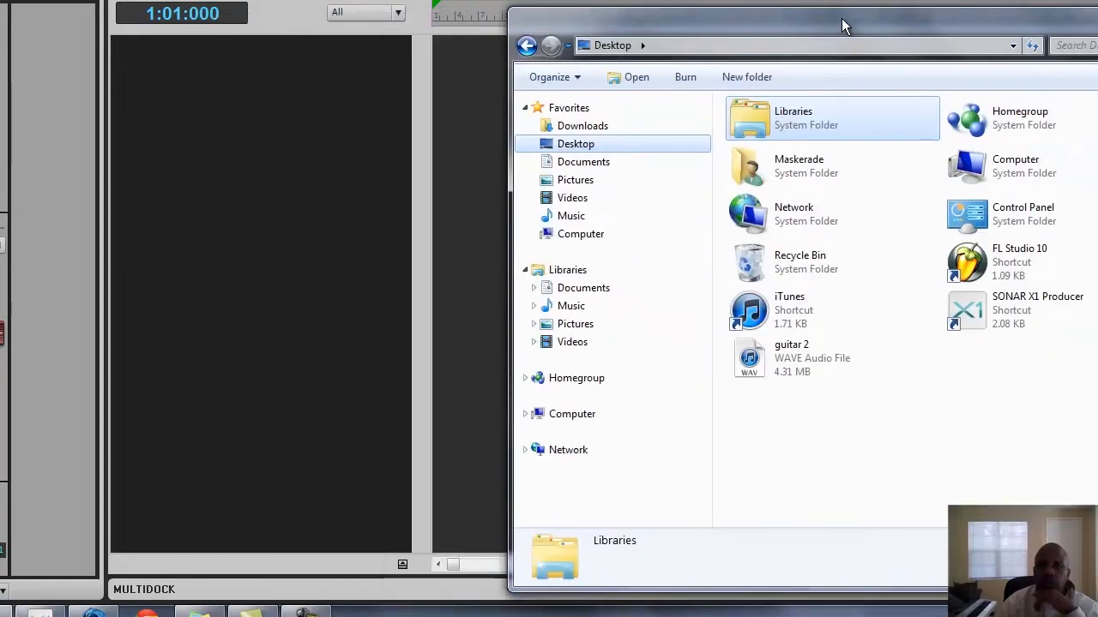
click(759, 361)
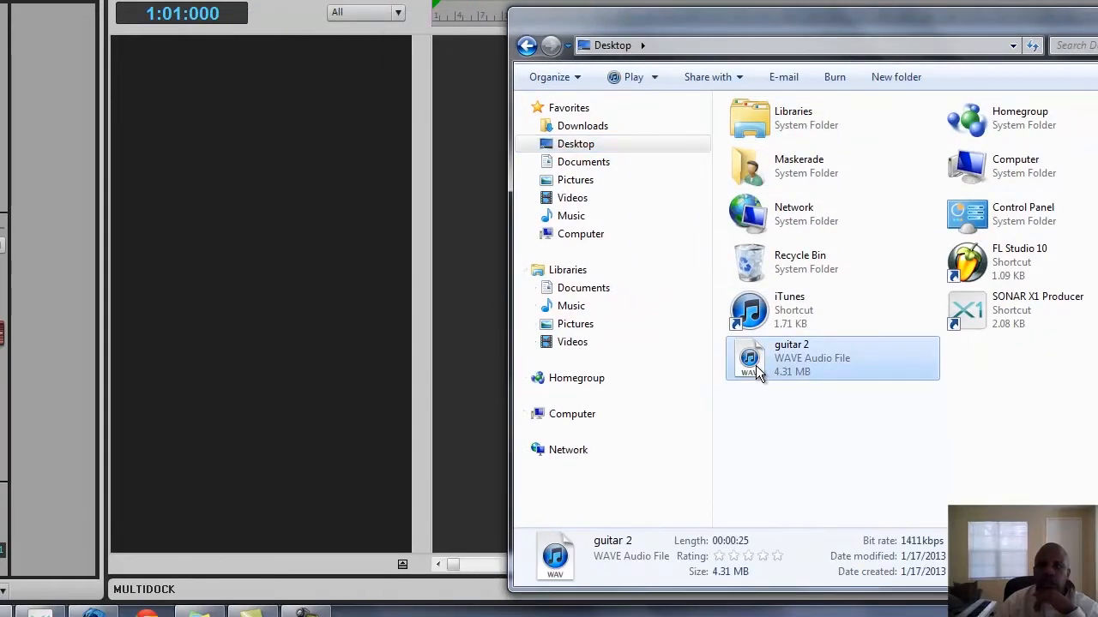
drag(296, 164, 296, 165)
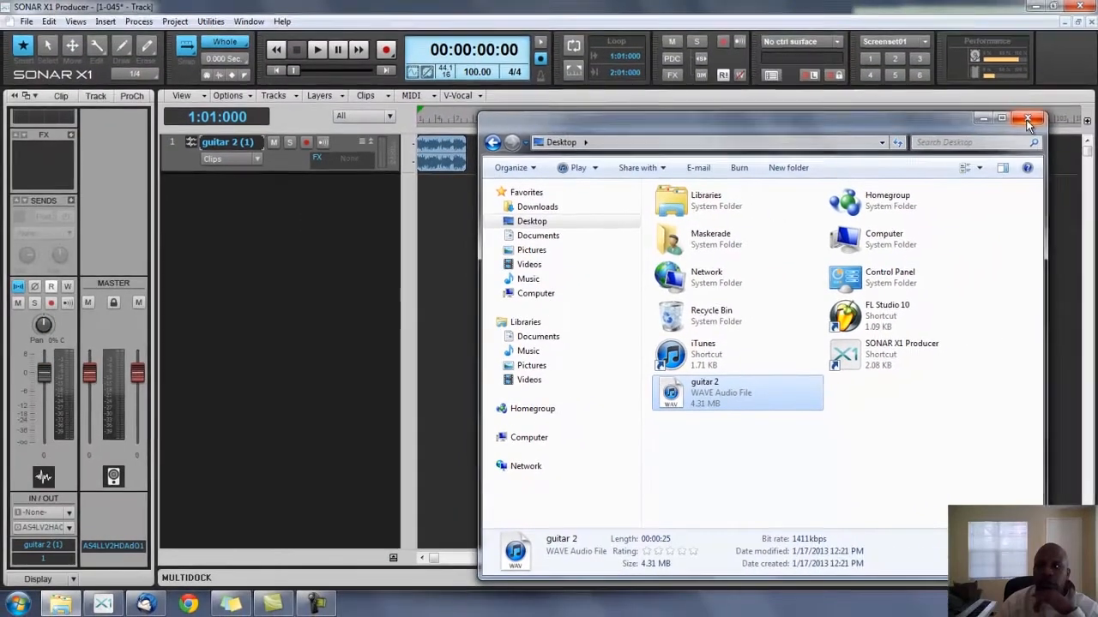
click(1028, 119)
click(443, 160)
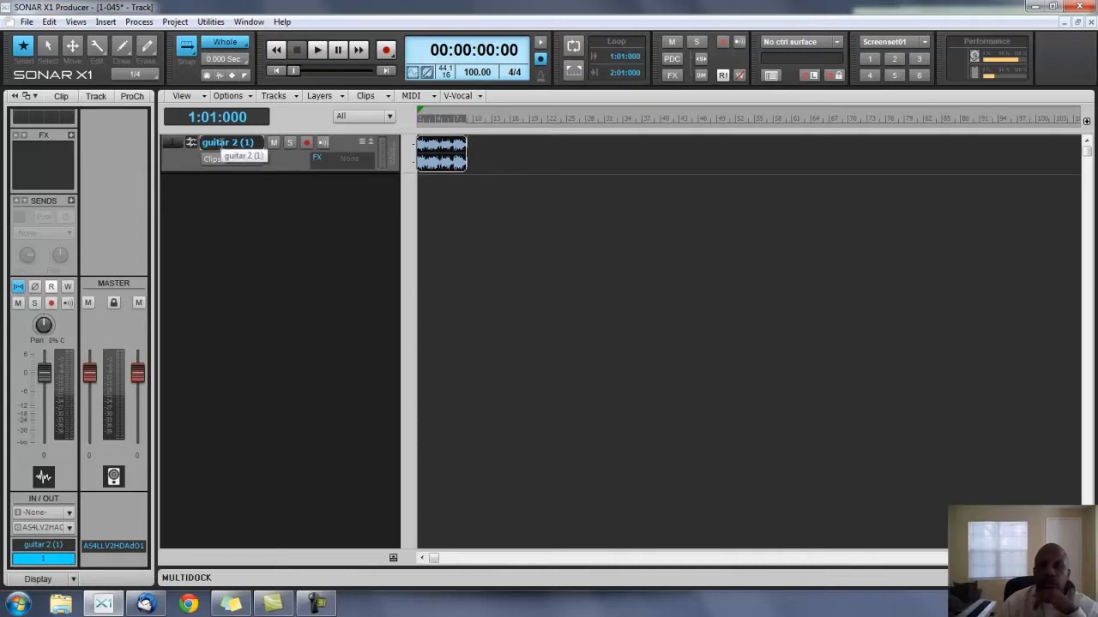
Step: Rename the guitar 2 (1) track to Guitar Loop and play it from the start
double_click(221, 142)
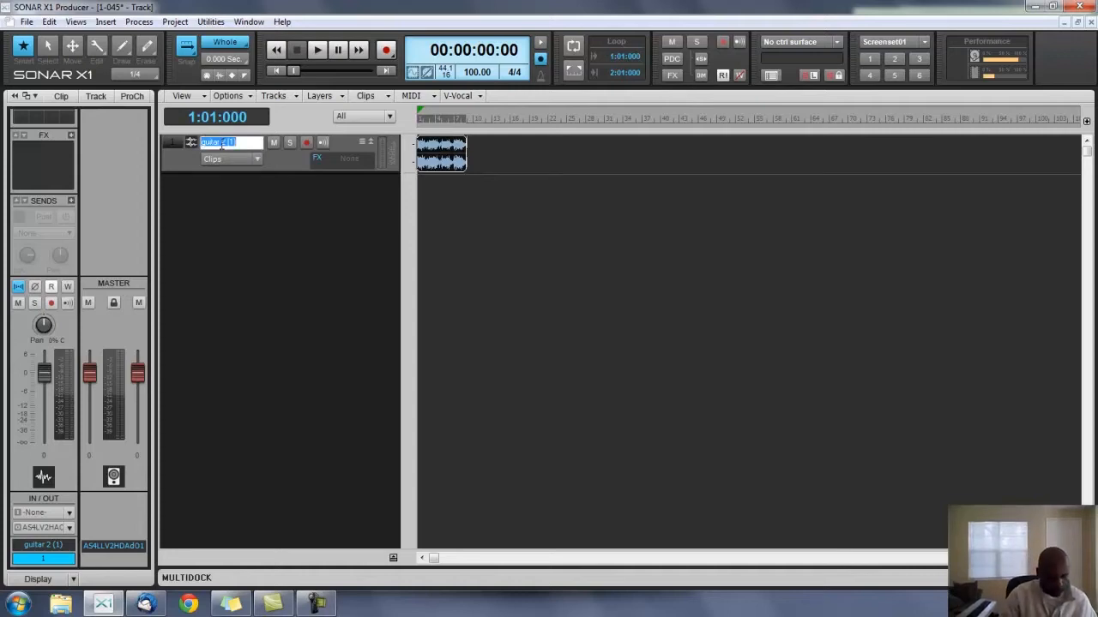
text(ad)
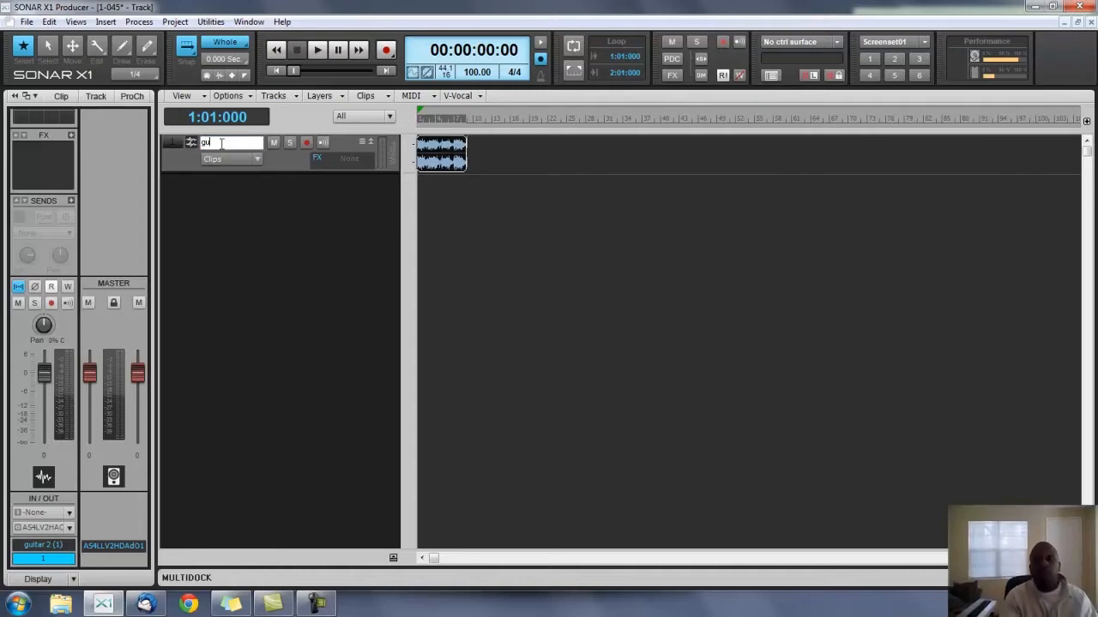
key(BackSpace)
key(BackSpace)
text(Gu)
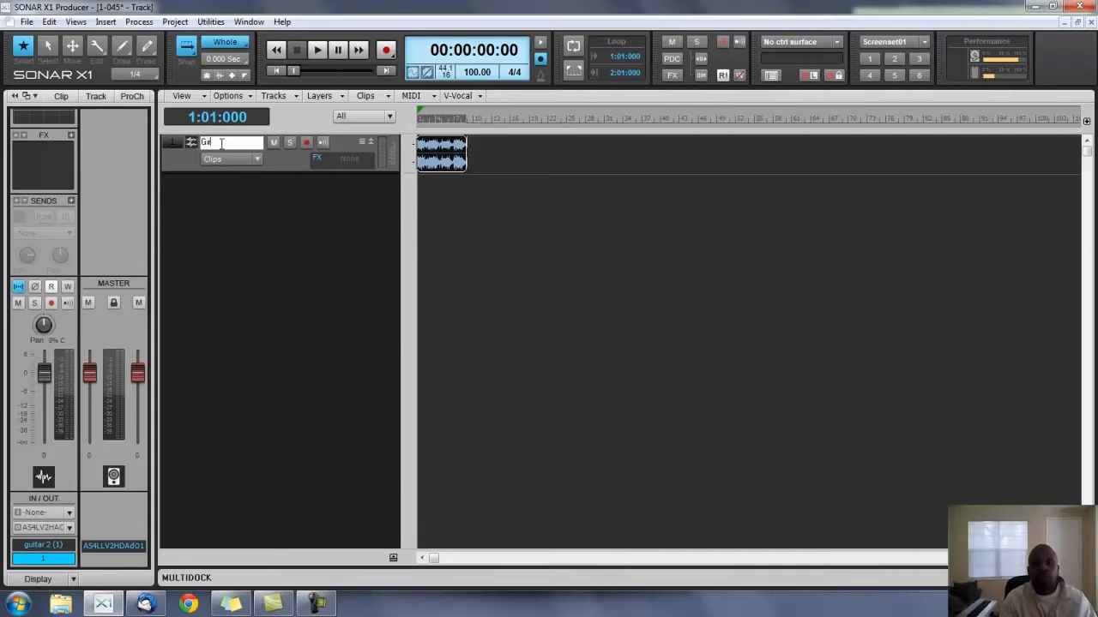
text(itar)
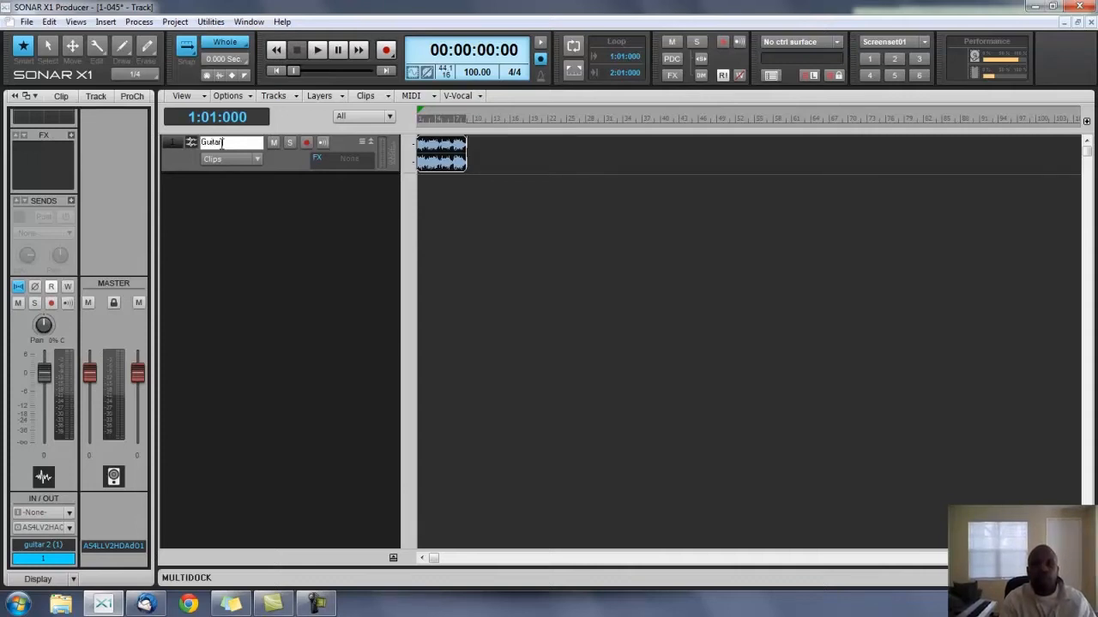
text( Loop)
key(Return)
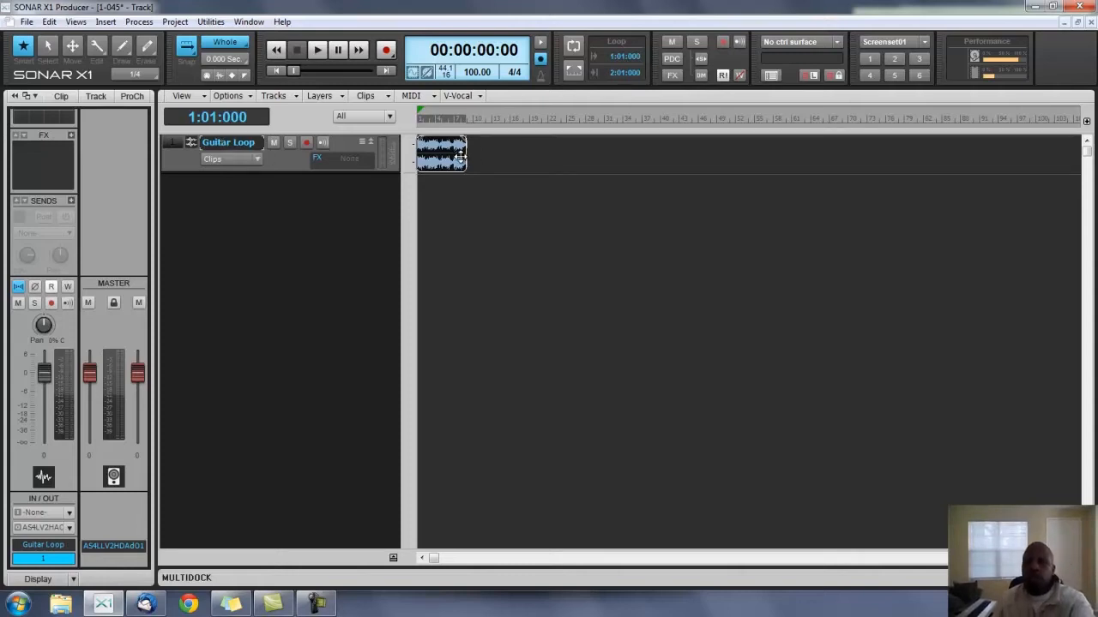
key(space)
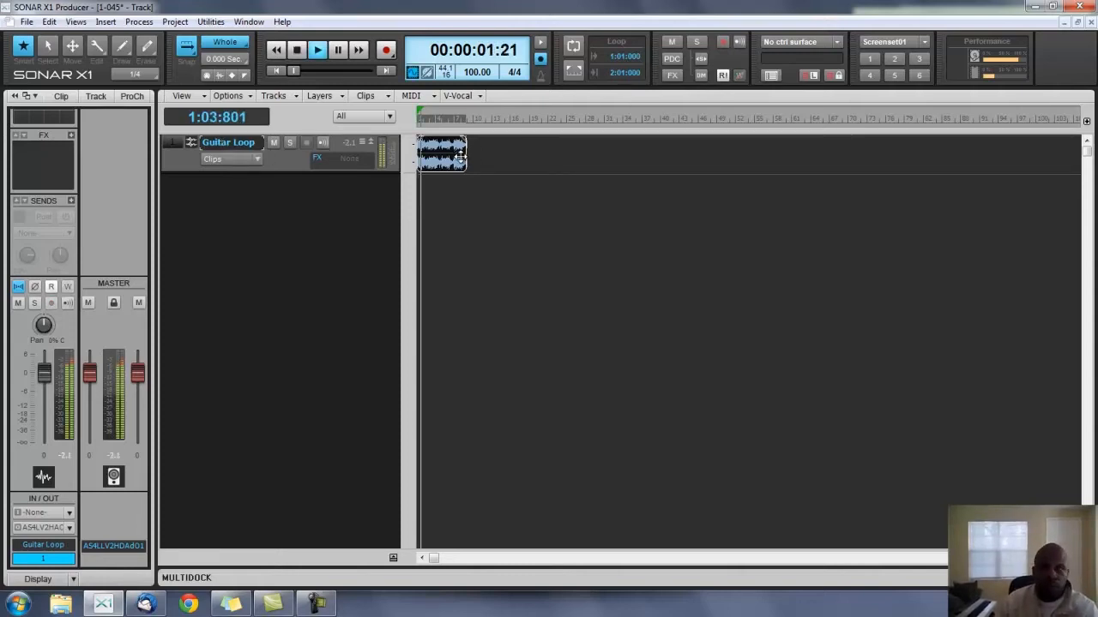
key(space)
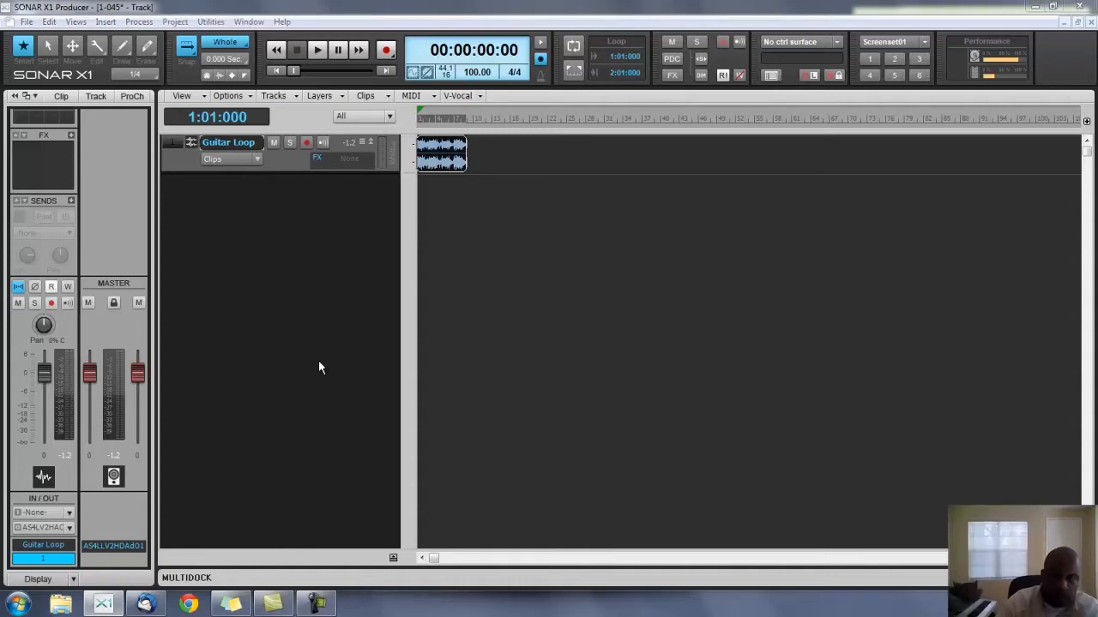
Step: Replace the ASIO4ALL v2 input and output drivers with Audio Kontrol 1 In 1 and Out 1, and test the playback
key(p)
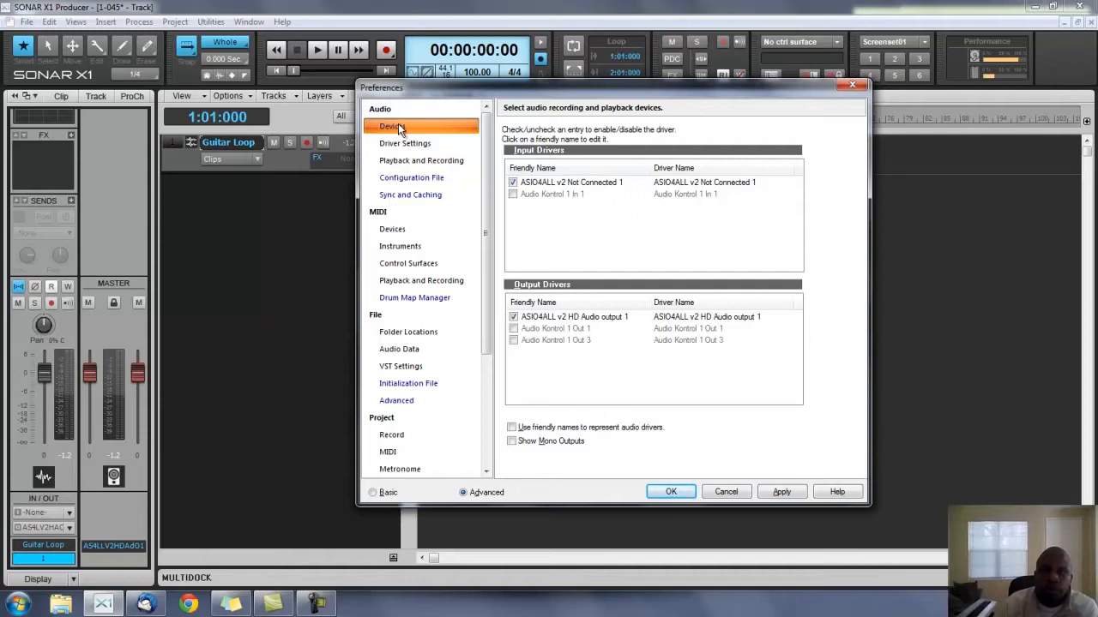
click(513, 183)
click(513, 316)
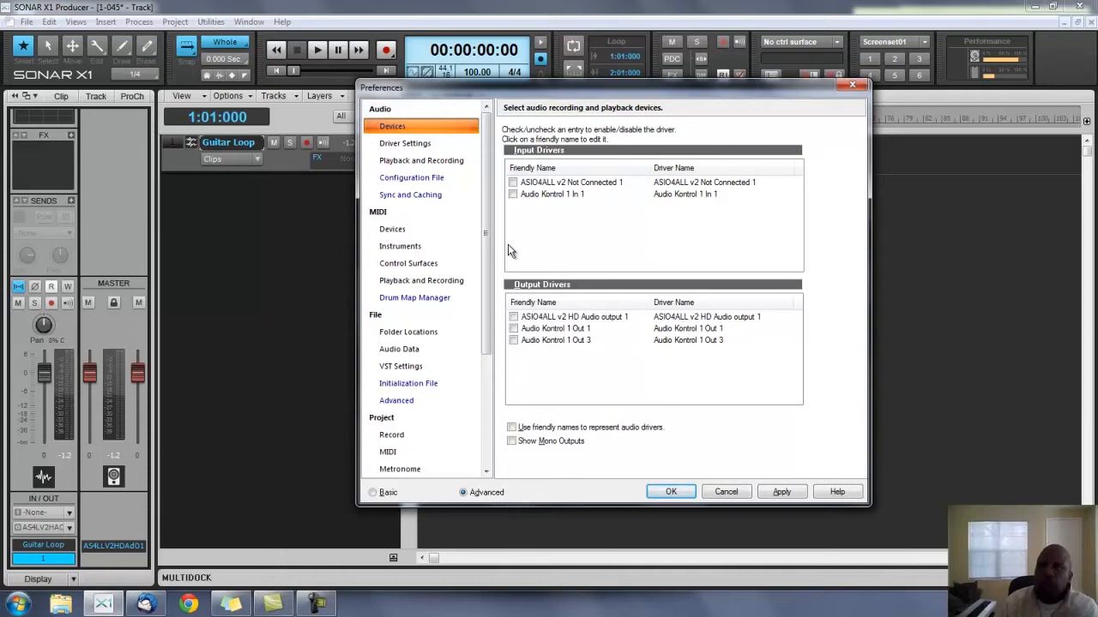
click(512, 194)
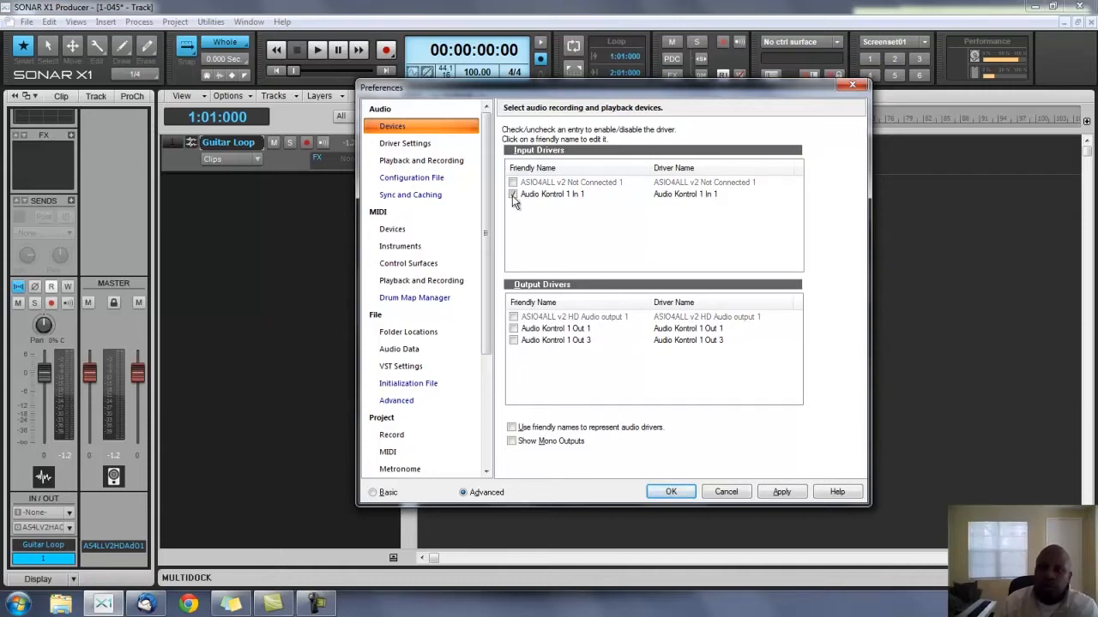
click(513, 328)
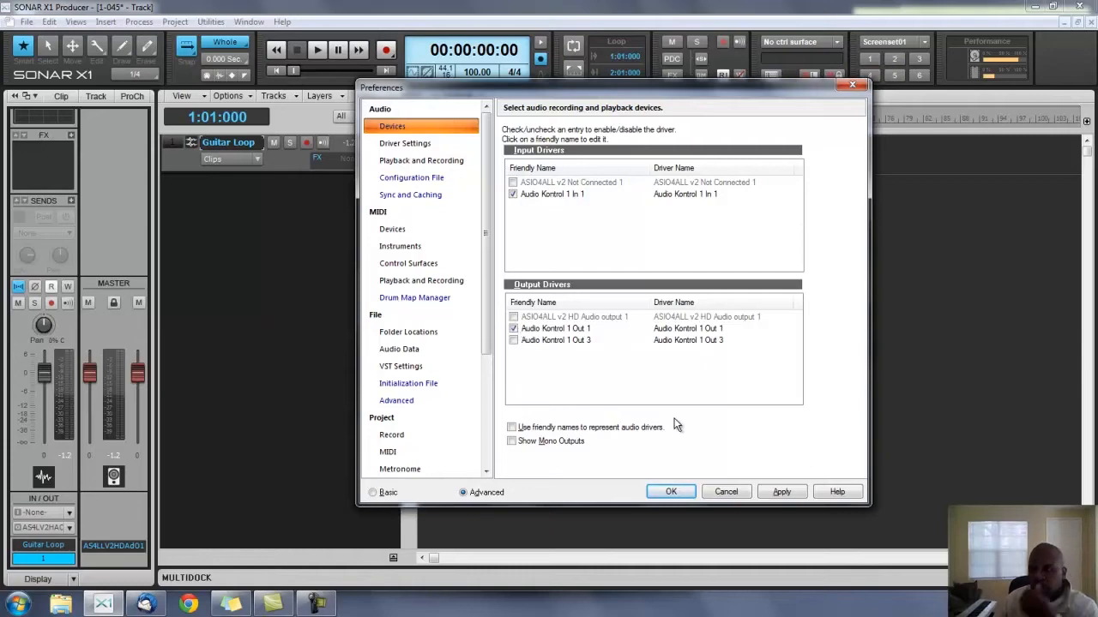
click(781, 491)
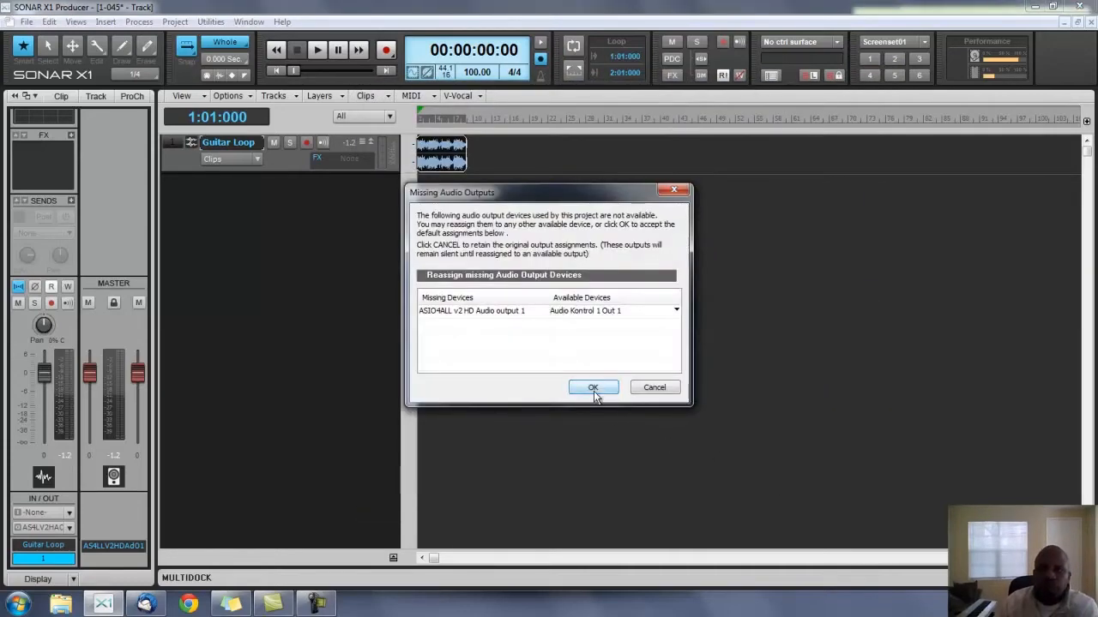
click(594, 391)
click(672, 489)
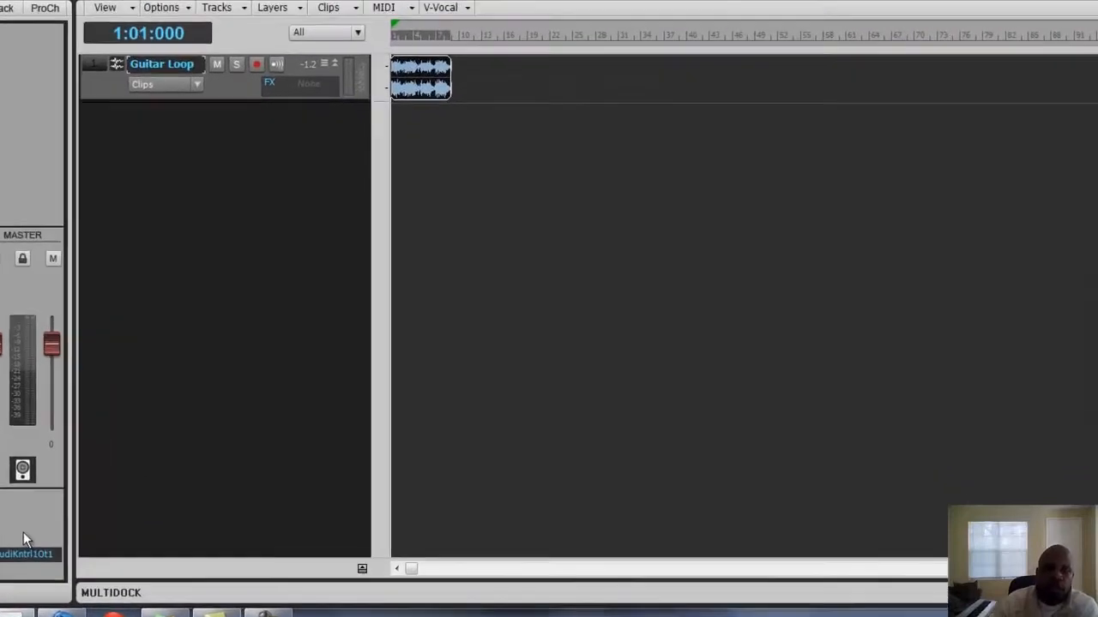
key(space)
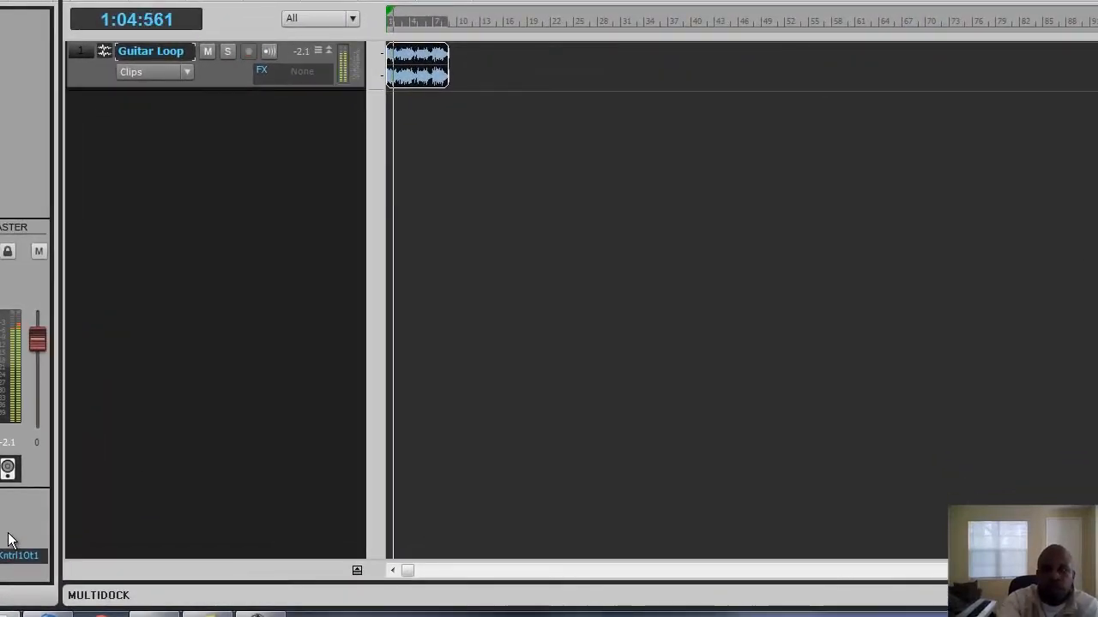
key(space)
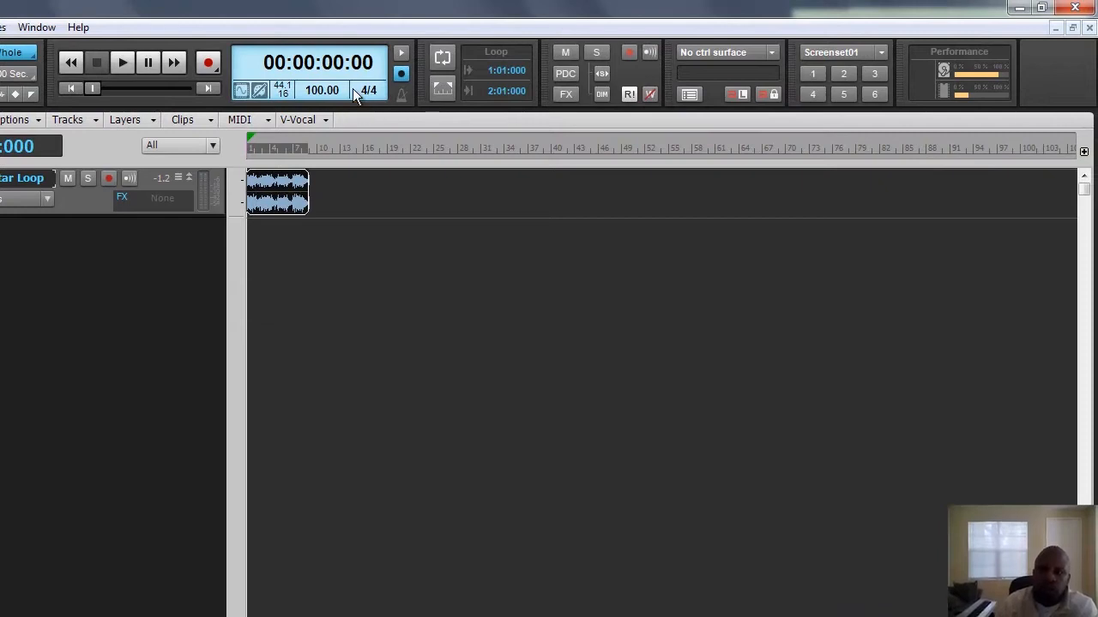
Step: Set the project tempo to 78 and play the guitar loop at that tempo
click(383, 34)
double_click(324, 90)
text(78)
key(space)
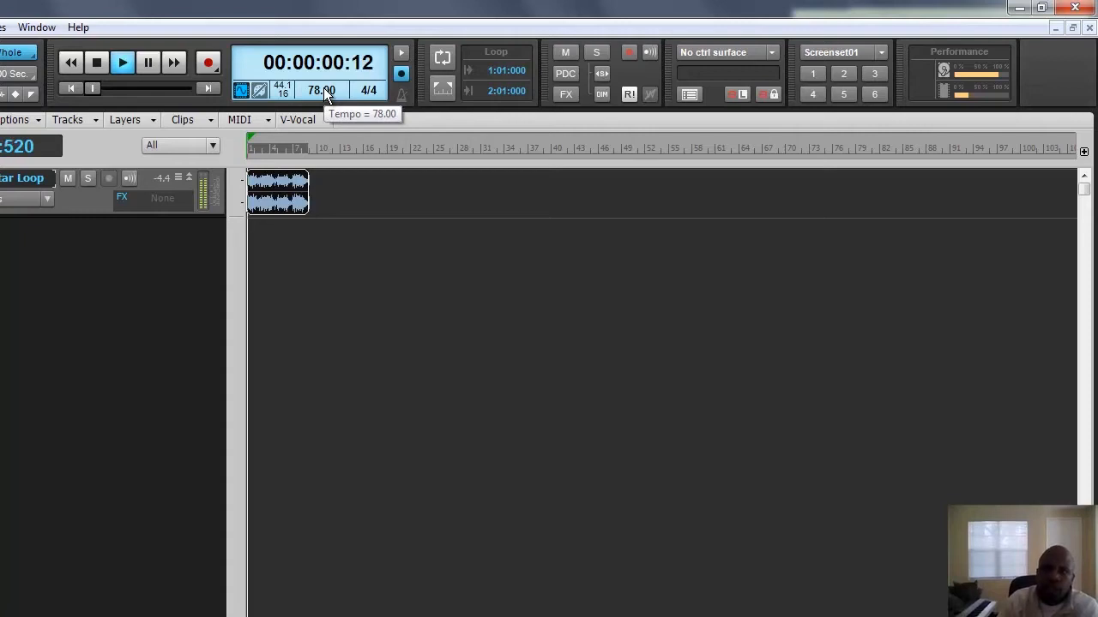
key(space)
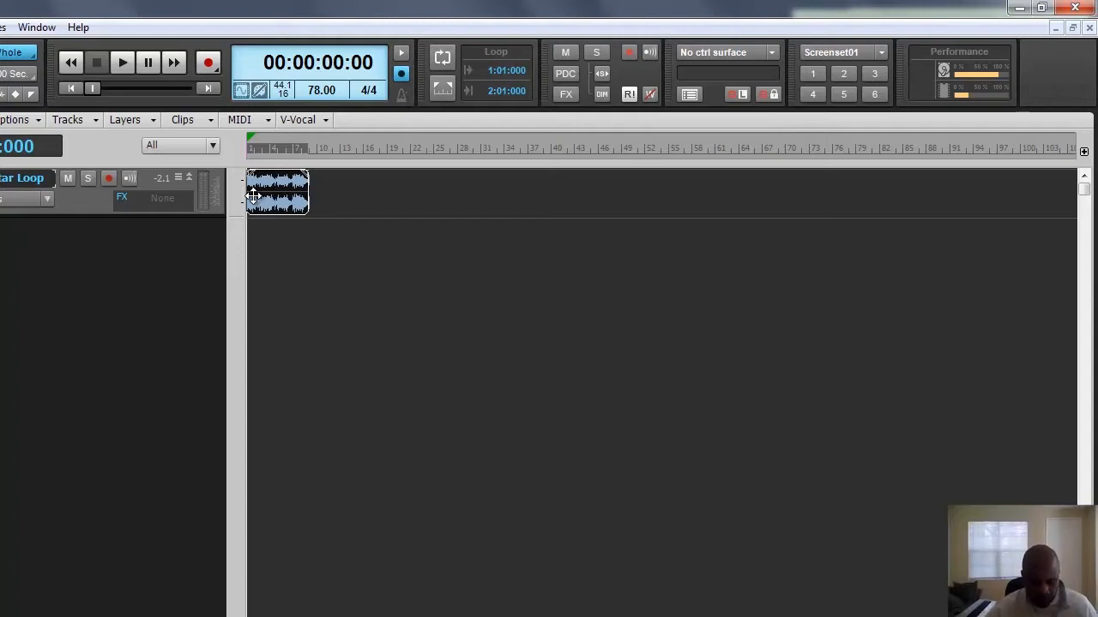
Step: Set the loop points to 1:01:000 and 9:01:000 with looping off, and disable groove looping on the guitar clip
key(ctrl+shift+l)
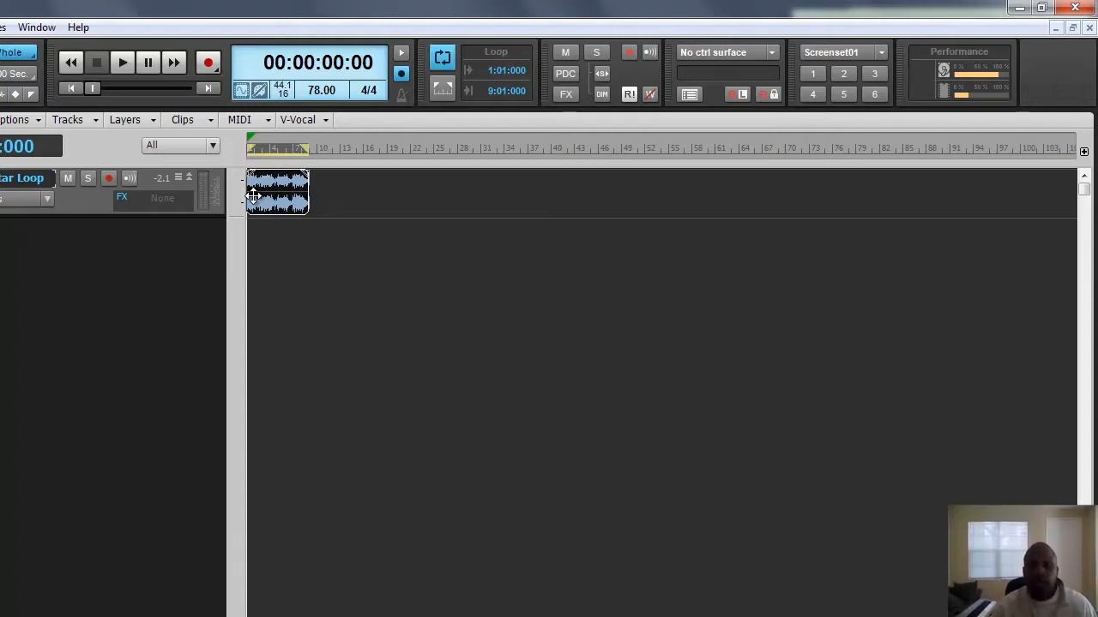
key(l)
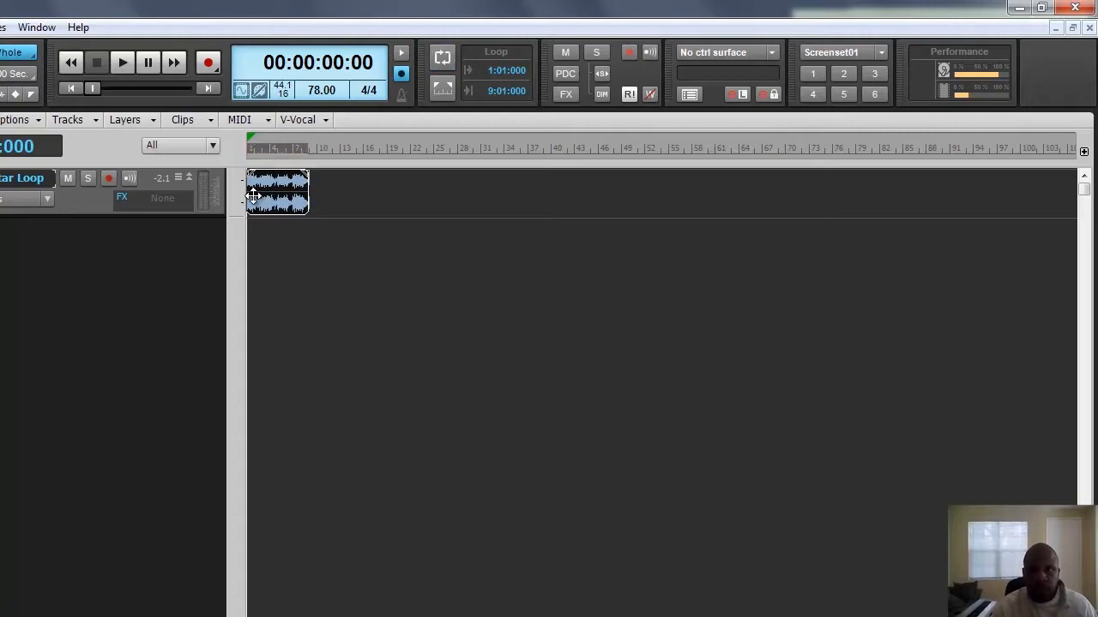
key(ctrl+l)
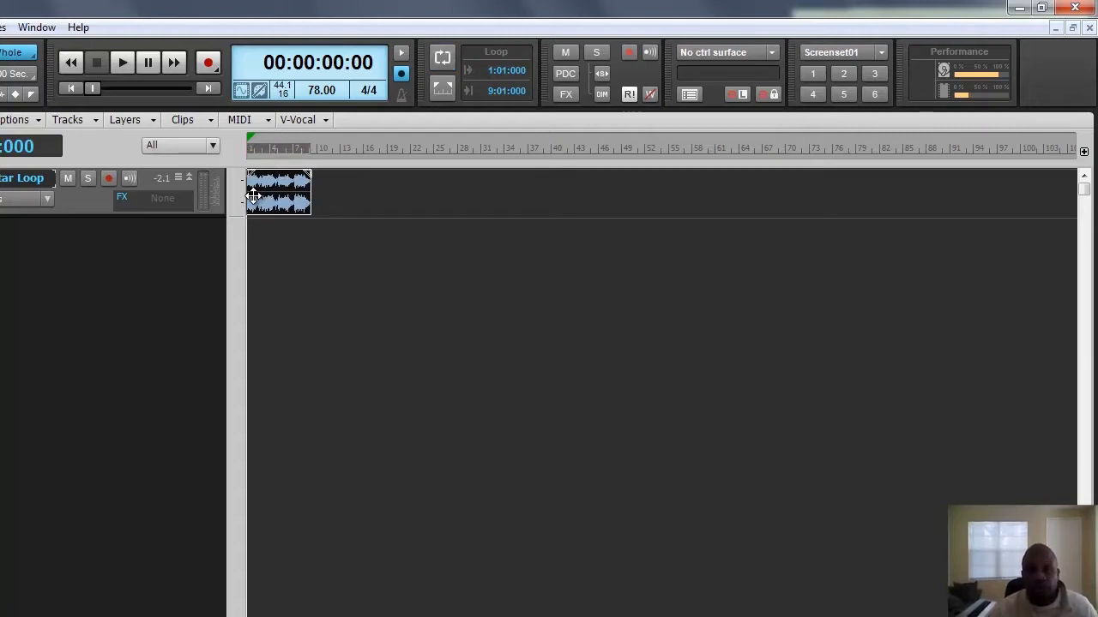
Step: Enlarge the timeline horizontally until the guitar clip's waveform nearly fills the track area
key(ctrl+Right)
key(ctrl+Right)
key(ctrl+Right)
key(ctrl+Right)
key(ctrl+Right)
key(ctrl+Right)
key(ctrl+Right)
key(ctrl+Right)
key(ctrl+Right)
key(ctrl+Right)
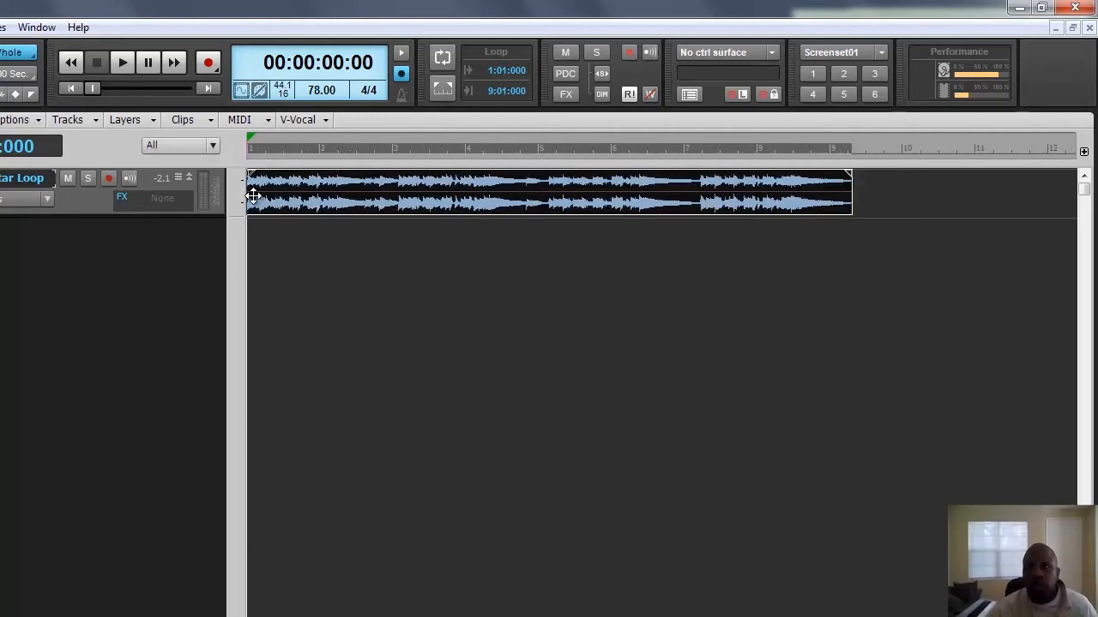
key(ctrl+Right)
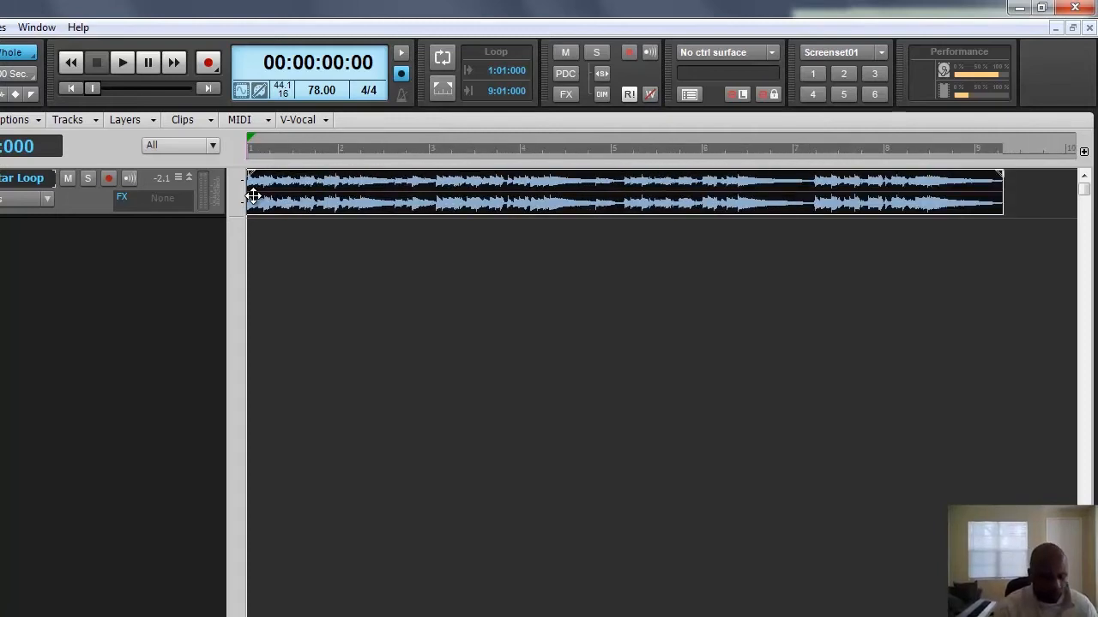
Step: Select the timeline range from bar 1 to bar 9 and turn on looping over that range
key(i)
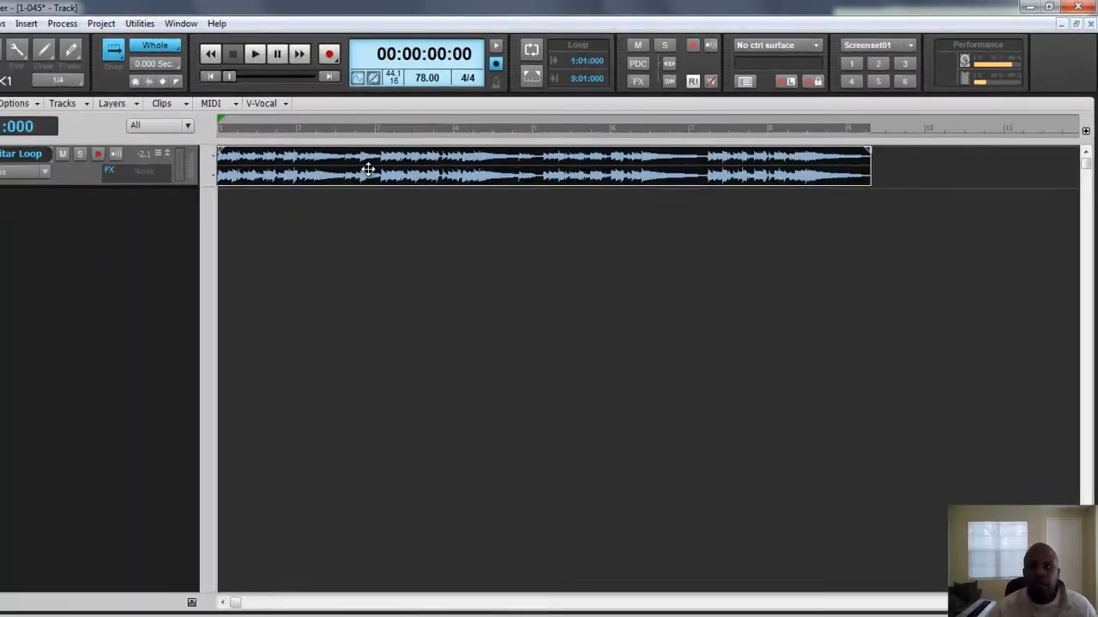
key(ctrl+Right)
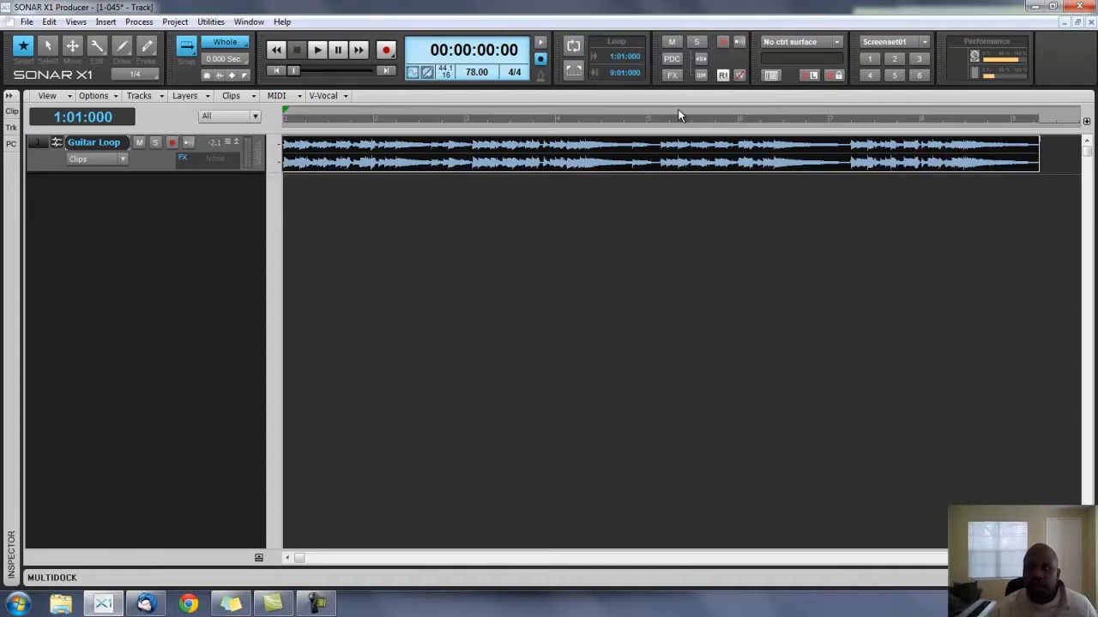
drag(289, 116, 988, 121)
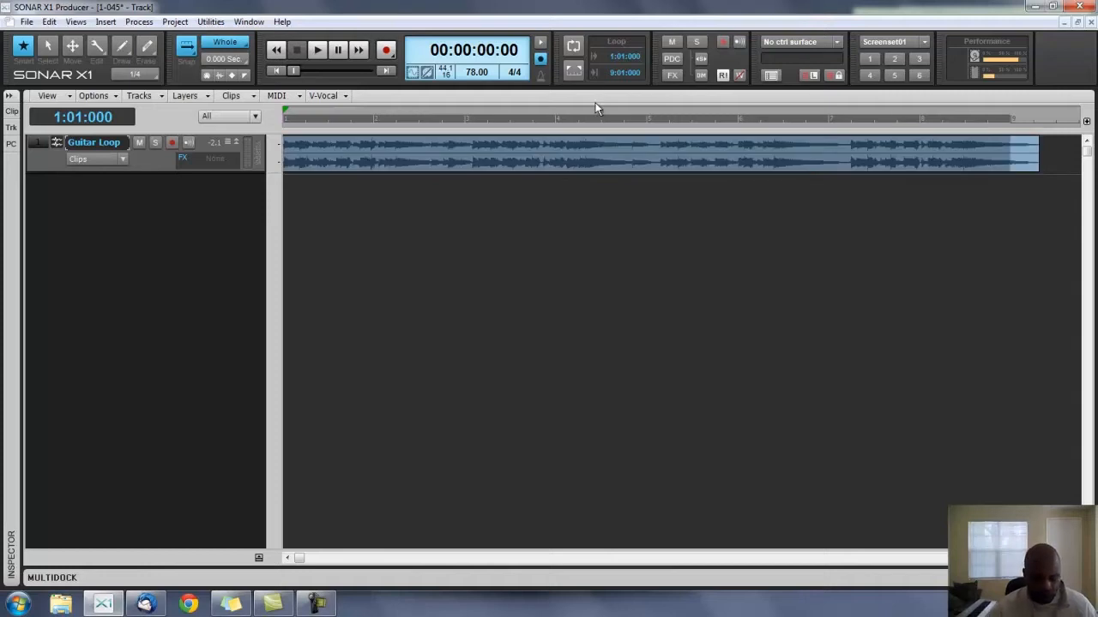
key(l)
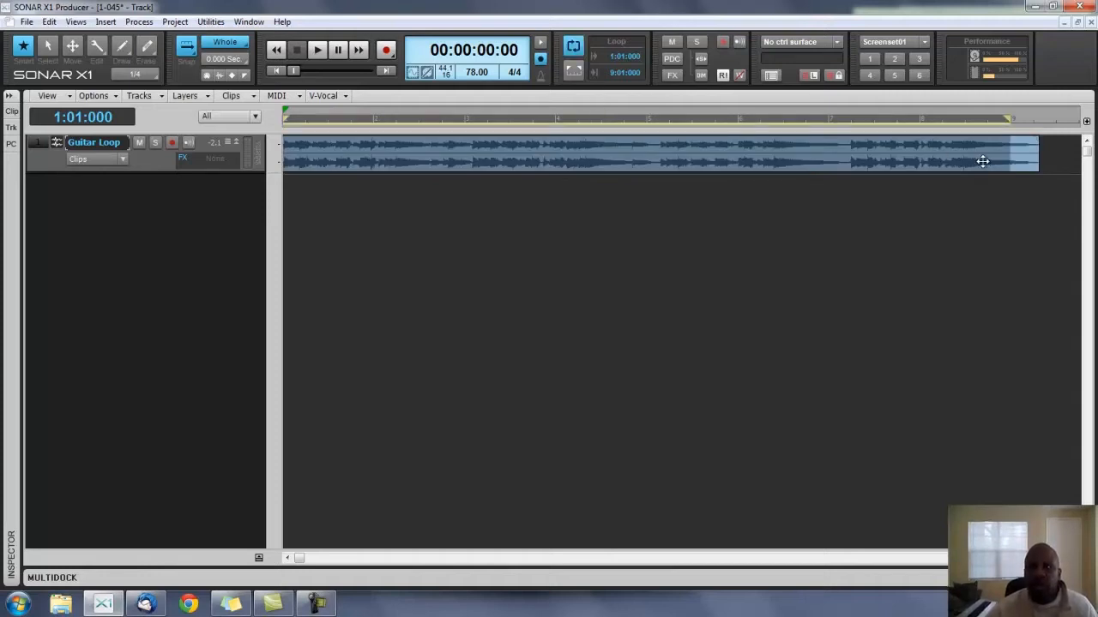
Step: Play the start of the looped guitar clip at the current tempo, leaving the tempo value as it is
double_click(483, 72)
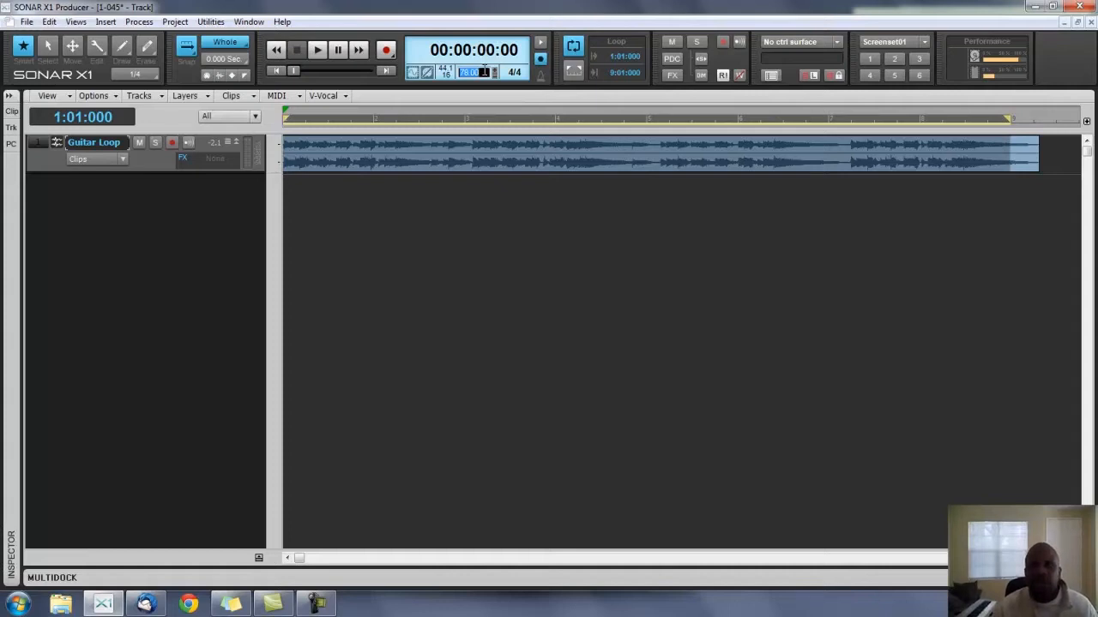
key(Return)
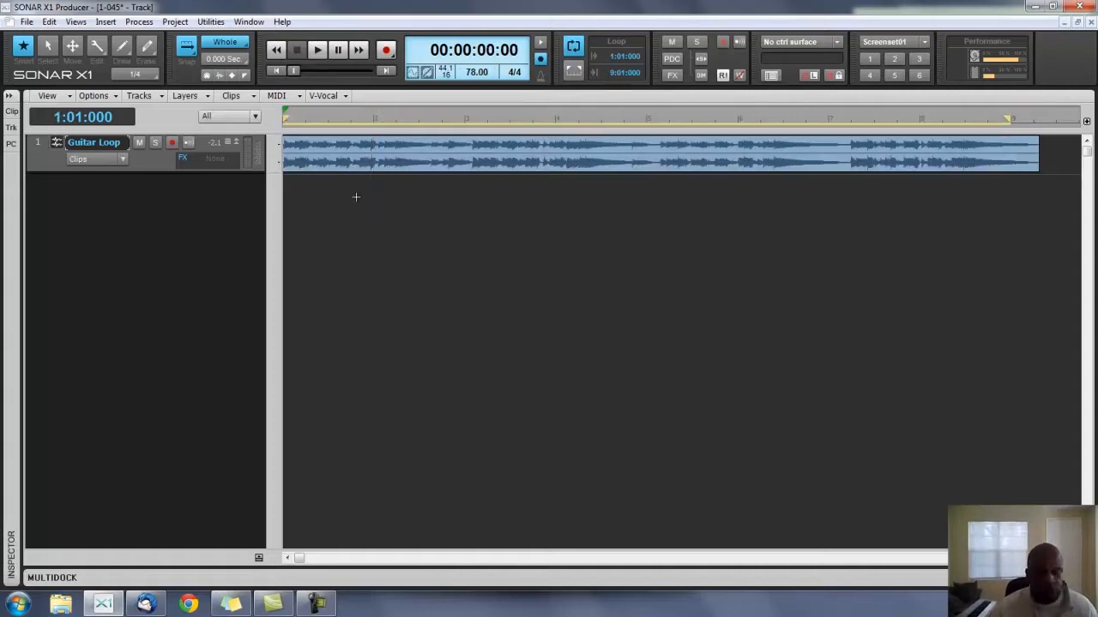
key(space)
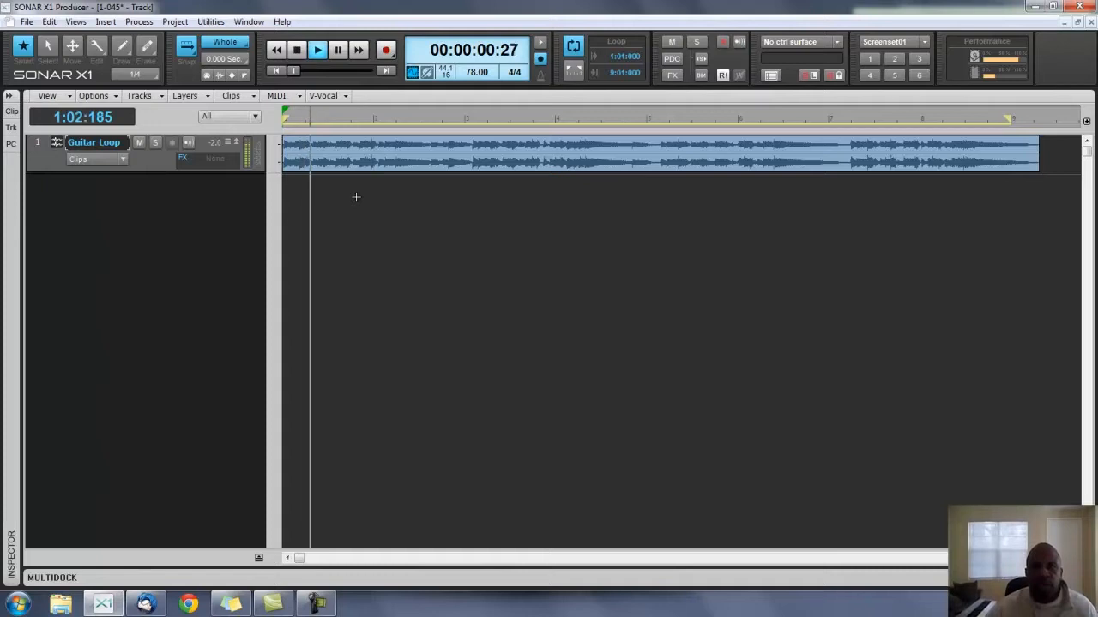
key(space)
Step: Set the project tempo to 75 and play the guitar loop at that tempo
double_click(476, 72)
text(7)
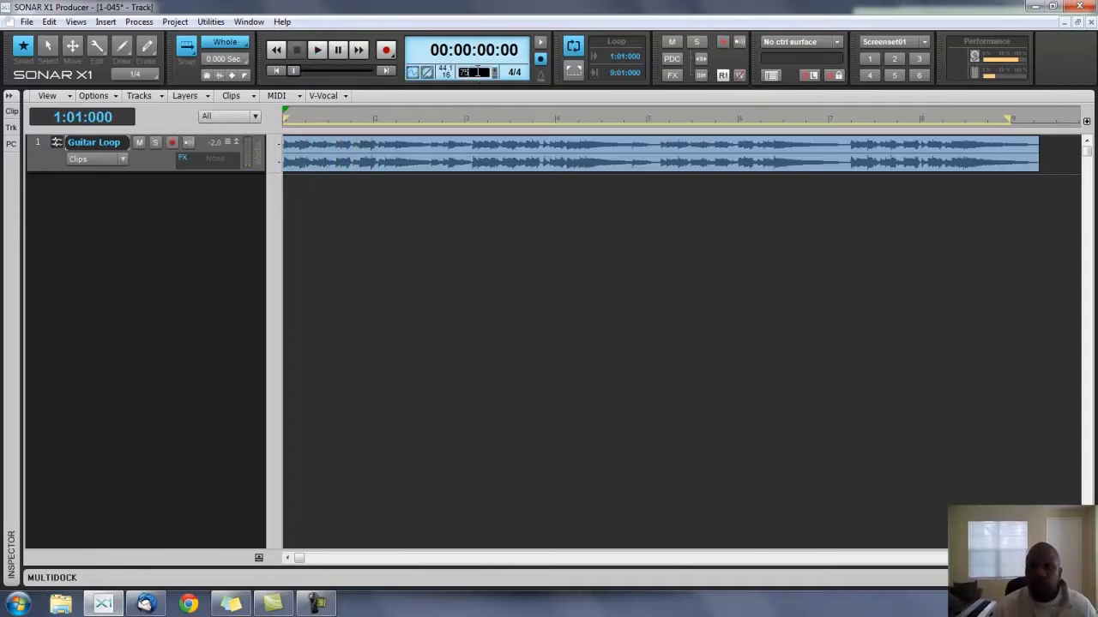
text(5)
key(Return)
key(space)
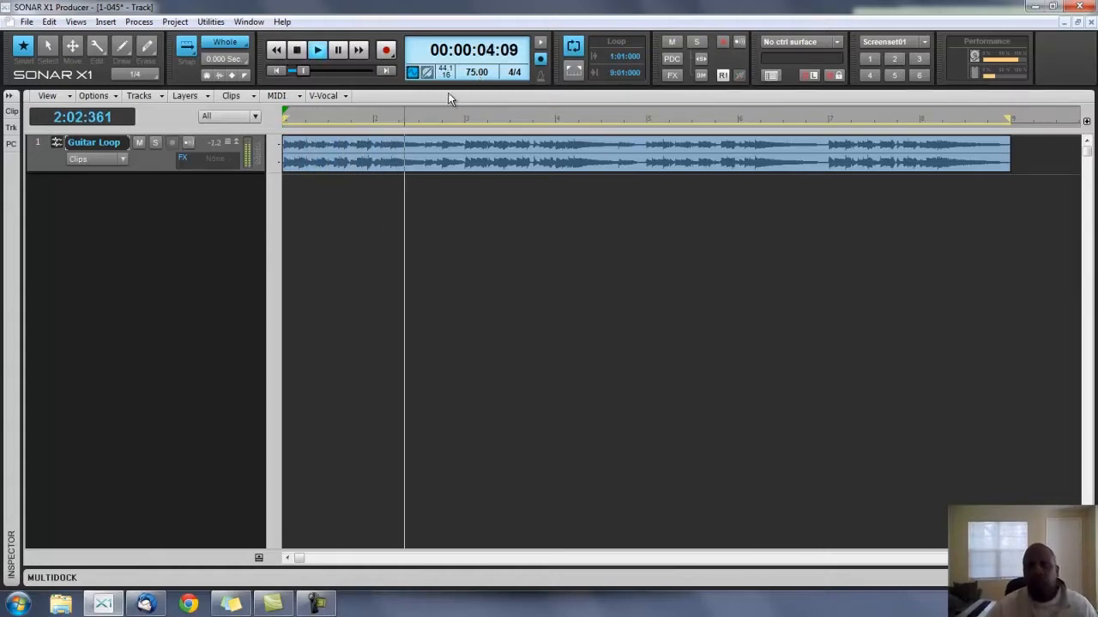
key(space)
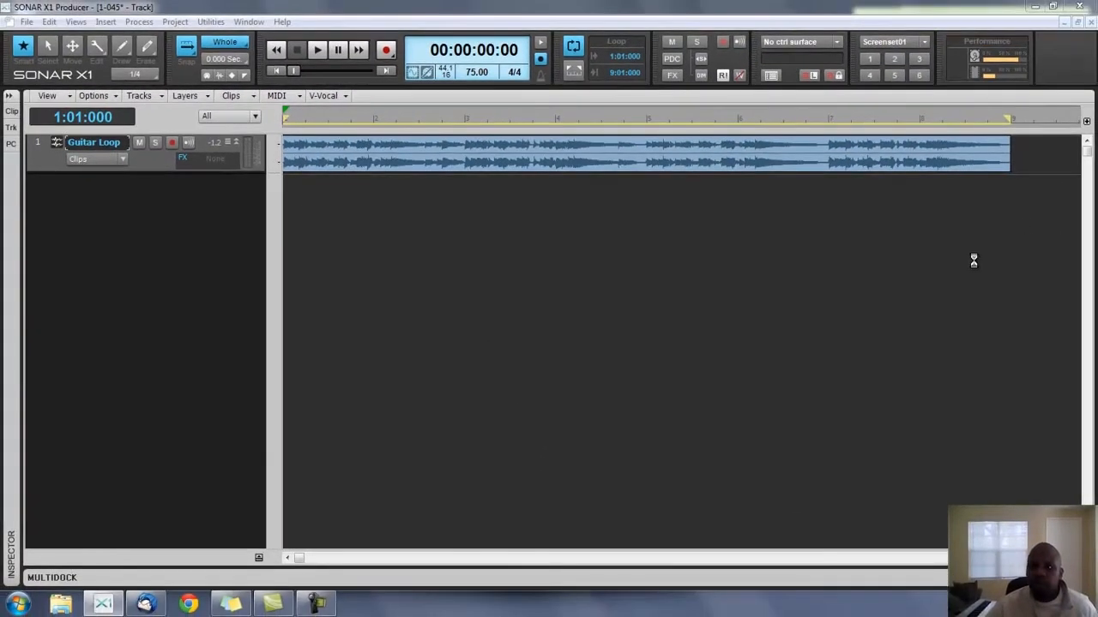
Step: Insert the True Pianos synth as a simple instrument track and close its plug-in window
key(b)
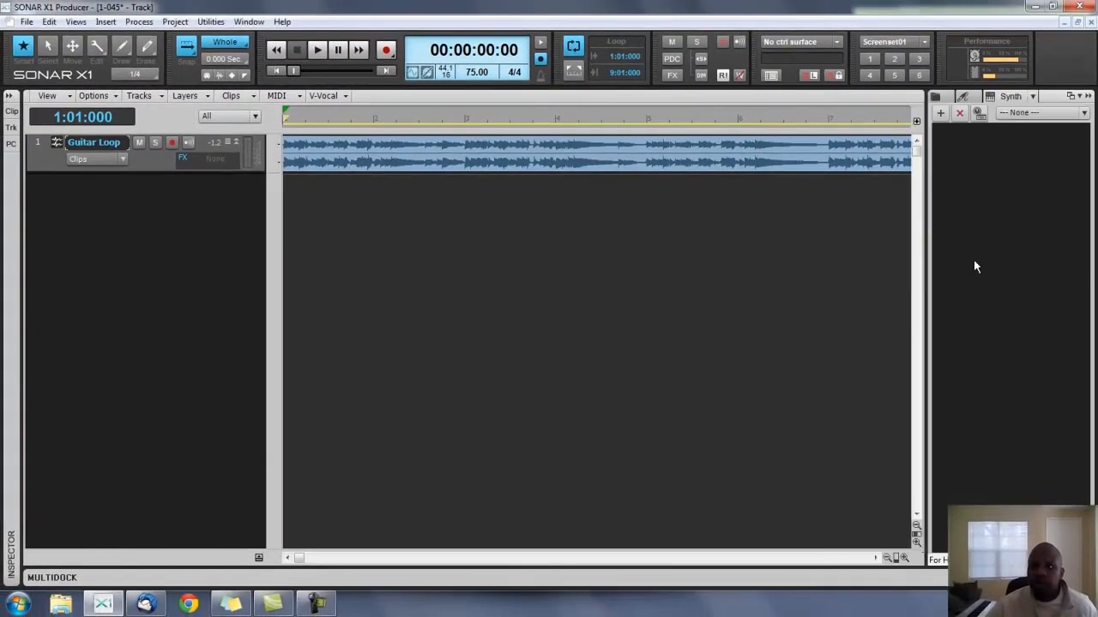
click(940, 113)
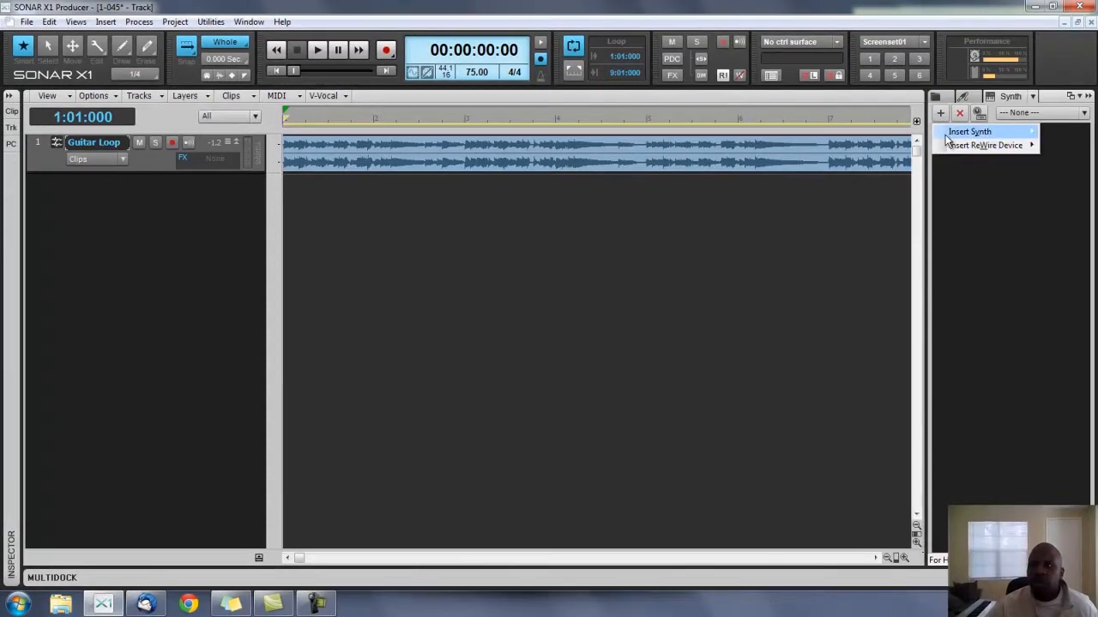
mouse_move(948, 140)
click(896, 305)
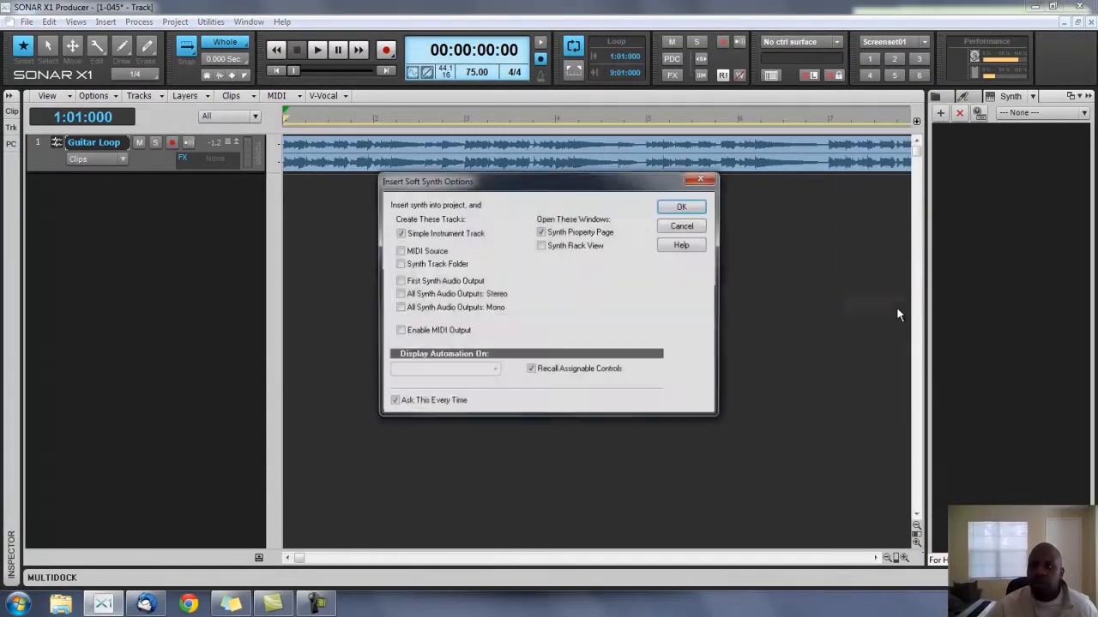
click(681, 209)
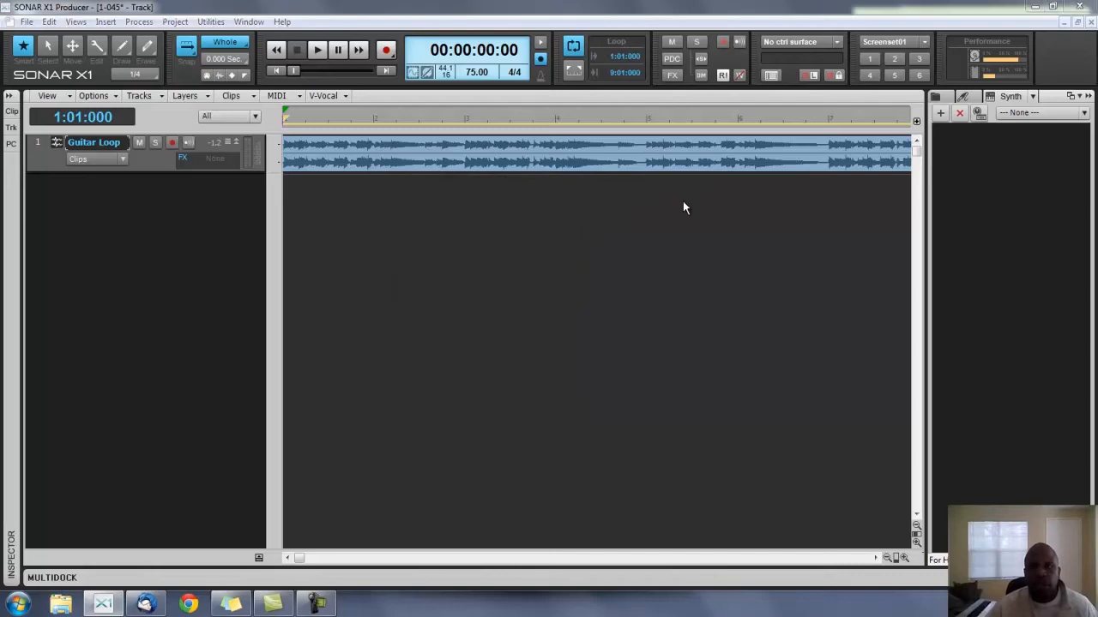
click(542, 6)
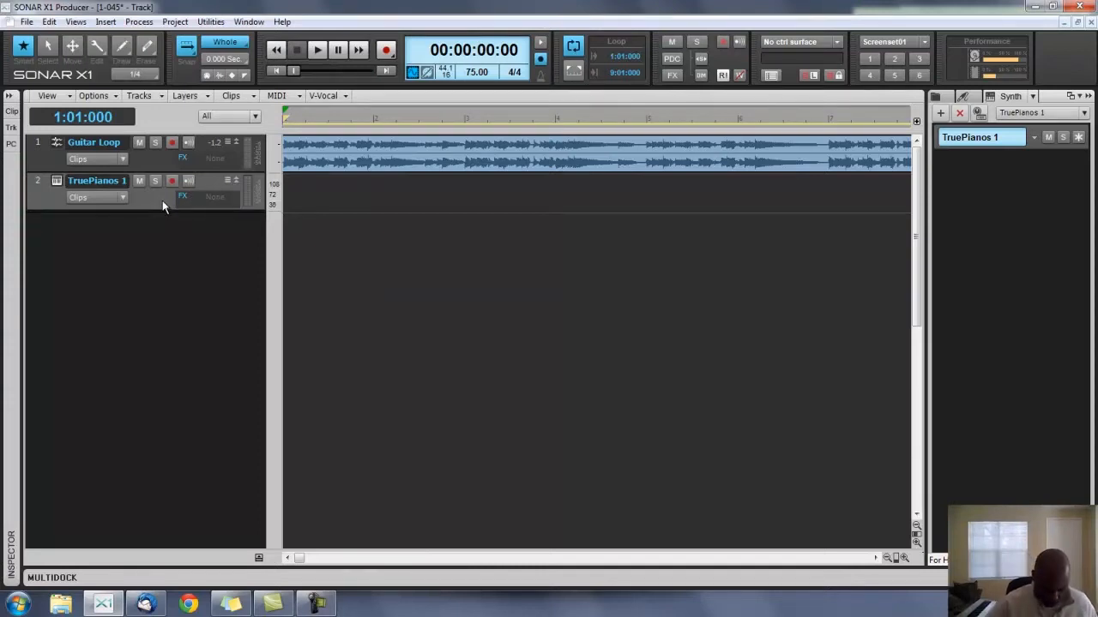
Step: Increase the height of the tracks and turn on input echo for the TruePianos 1 track
key(ctrl+Down)
key(ctrl+Down)
click(188, 208)
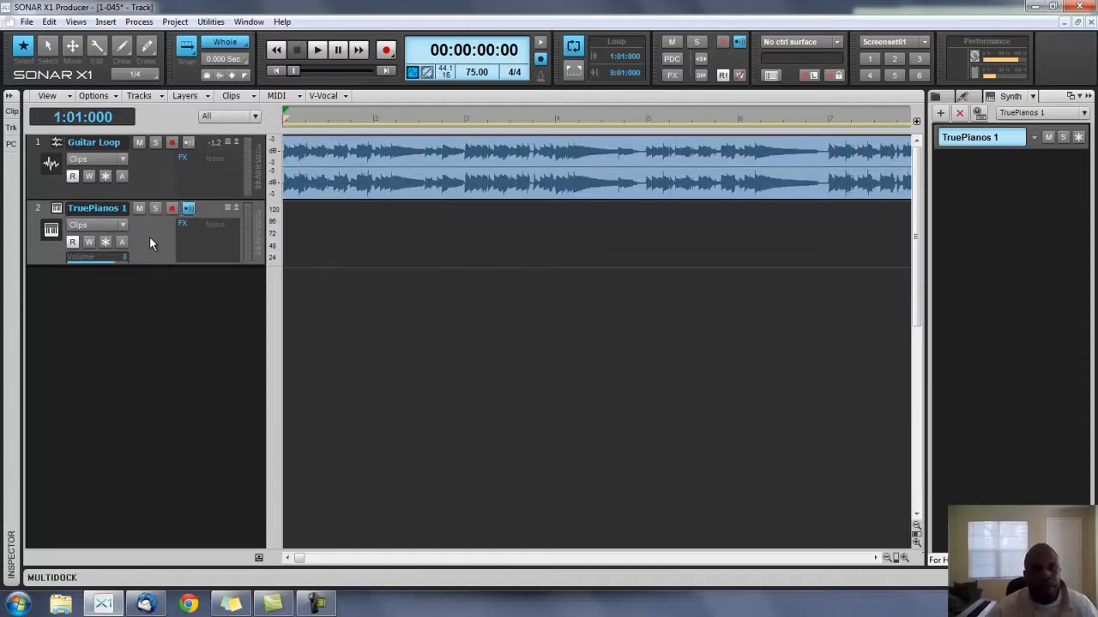
Step: Show the I/O controls on the tracks and set the TruePianos 1 track's input to Q25, MIDI Omni
key(ctrl+t)
key(ctrl+t)
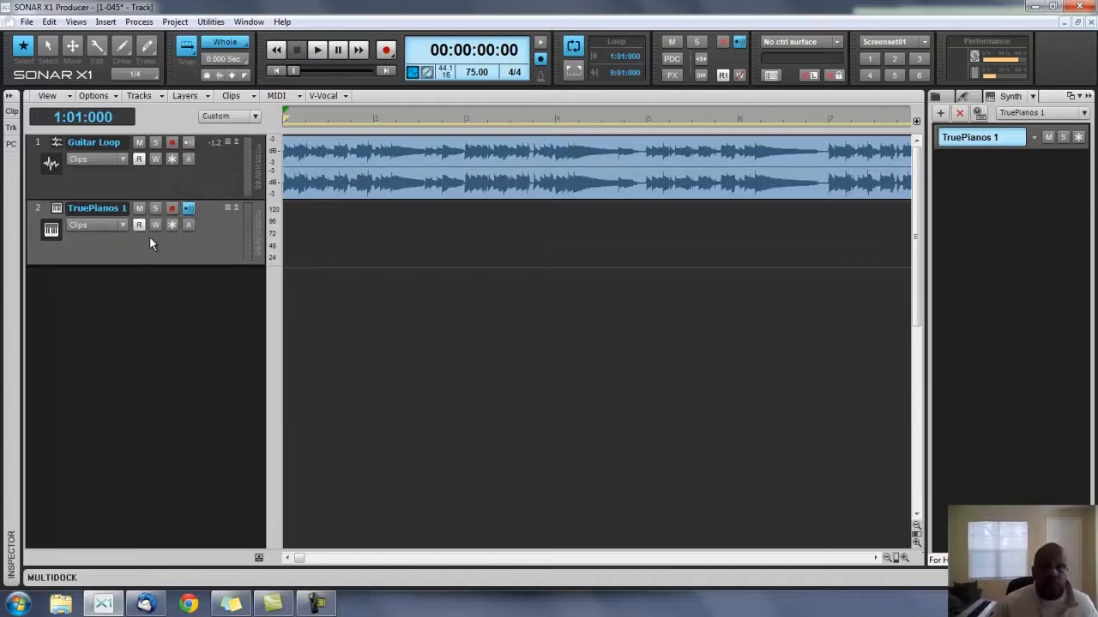
key(ctrl+t)
key(ctrl+t)
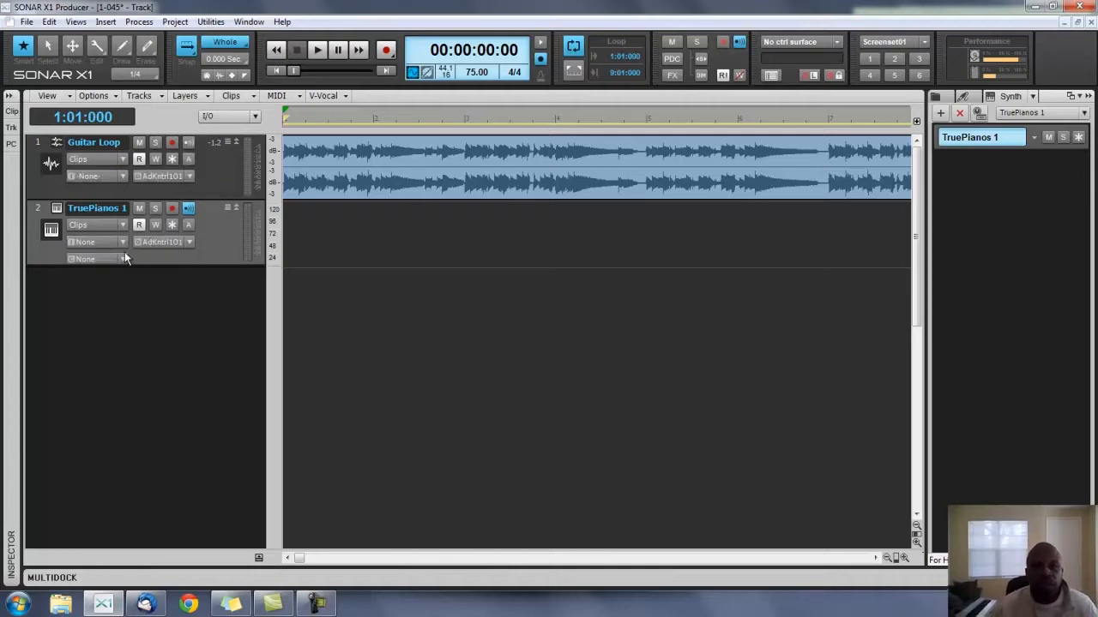
click(123, 241)
mouse_move(154, 298)
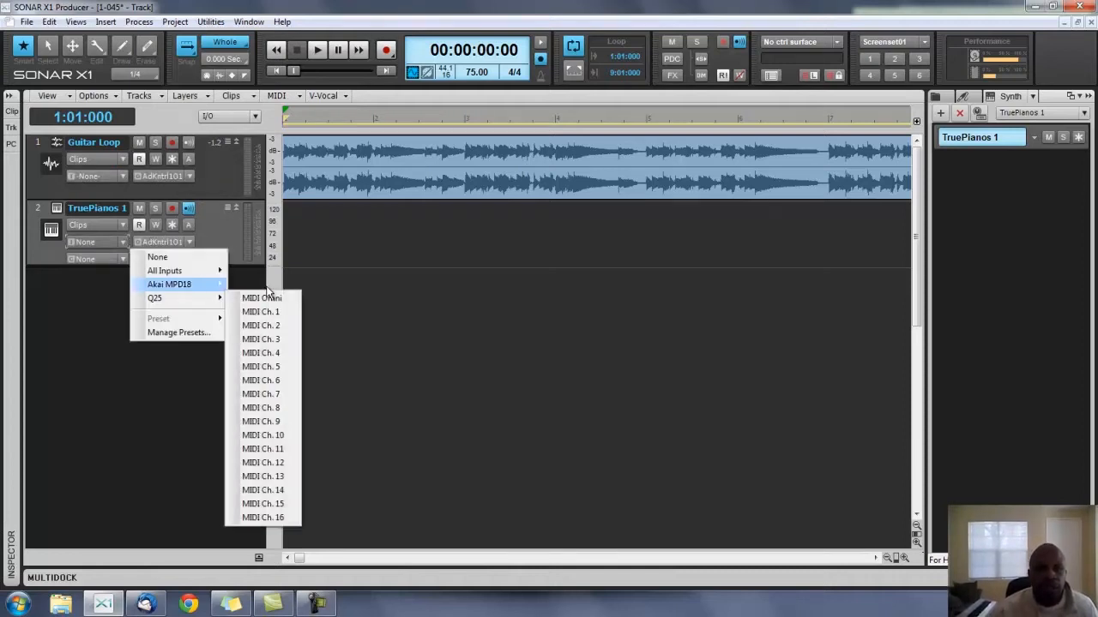
click(262, 298)
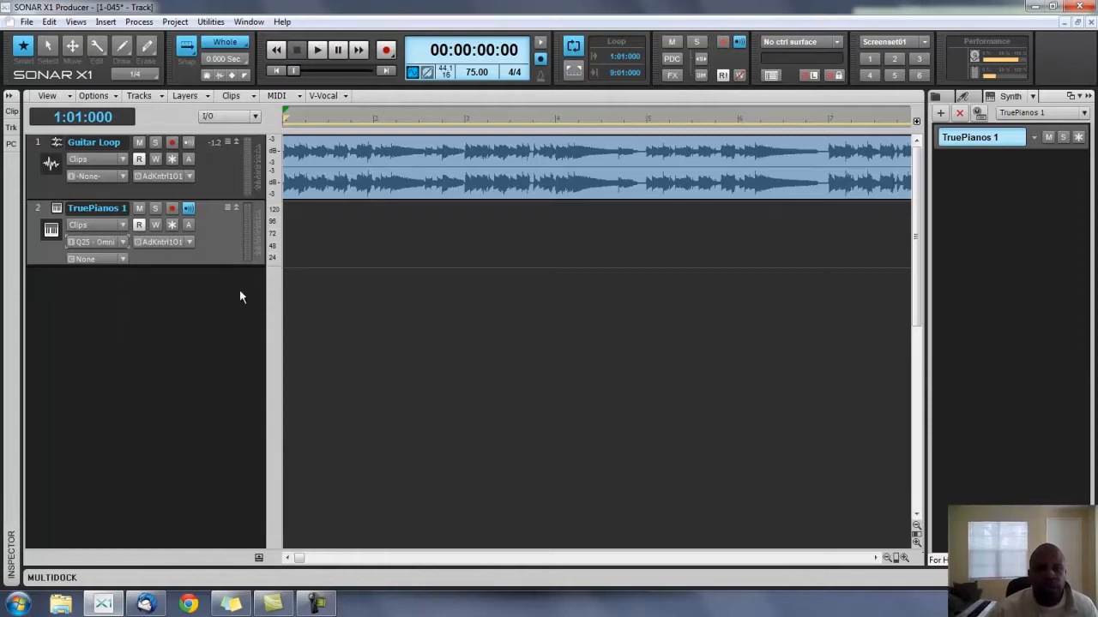
Step: Change the TruePianos 1 track's input to All Inputs, MIDI Omni
click(123, 241)
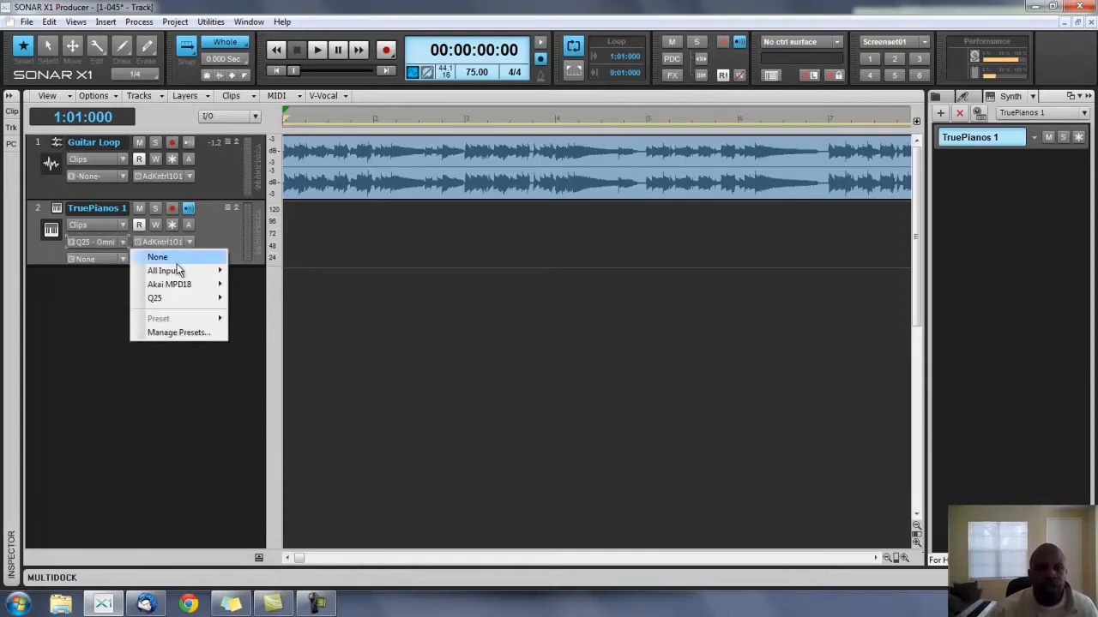
mouse_move(185, 271)
click(247, 272)
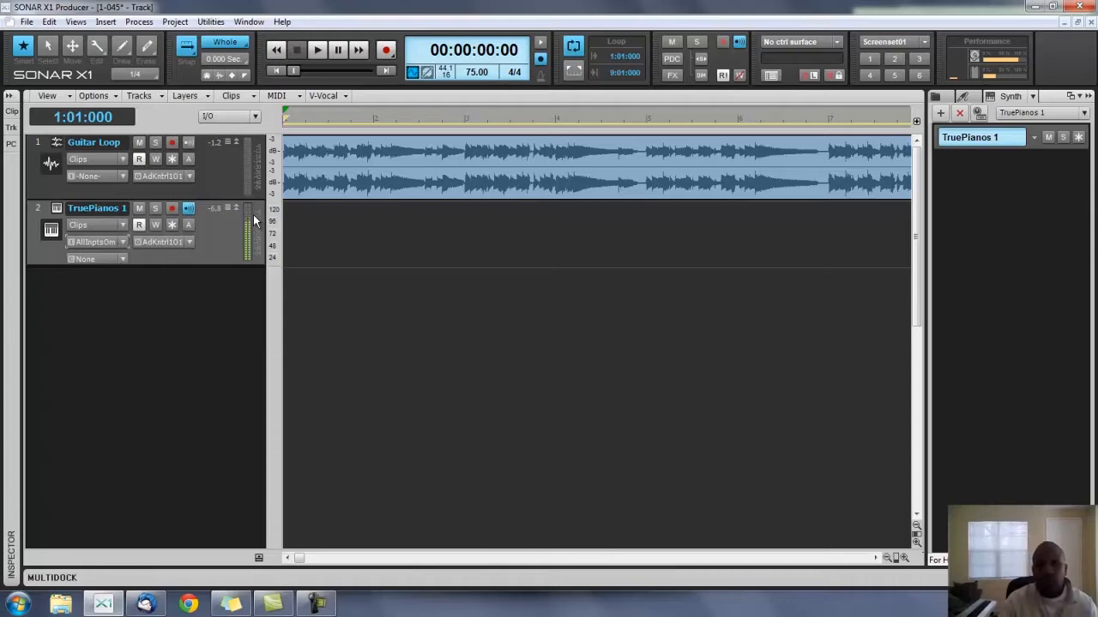
Step: Enable USB Keystation 88es as MIDI input and output and Akai MPD18 as MIDI output in the preferences, and apply
key(p)
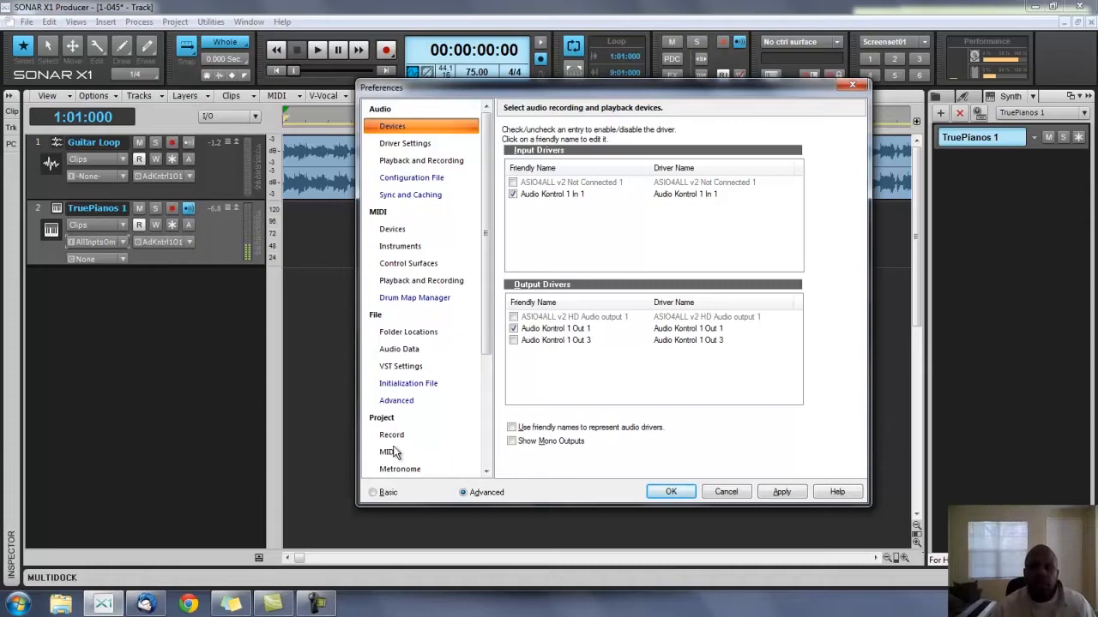
click(400, 230)
click(515, 218)
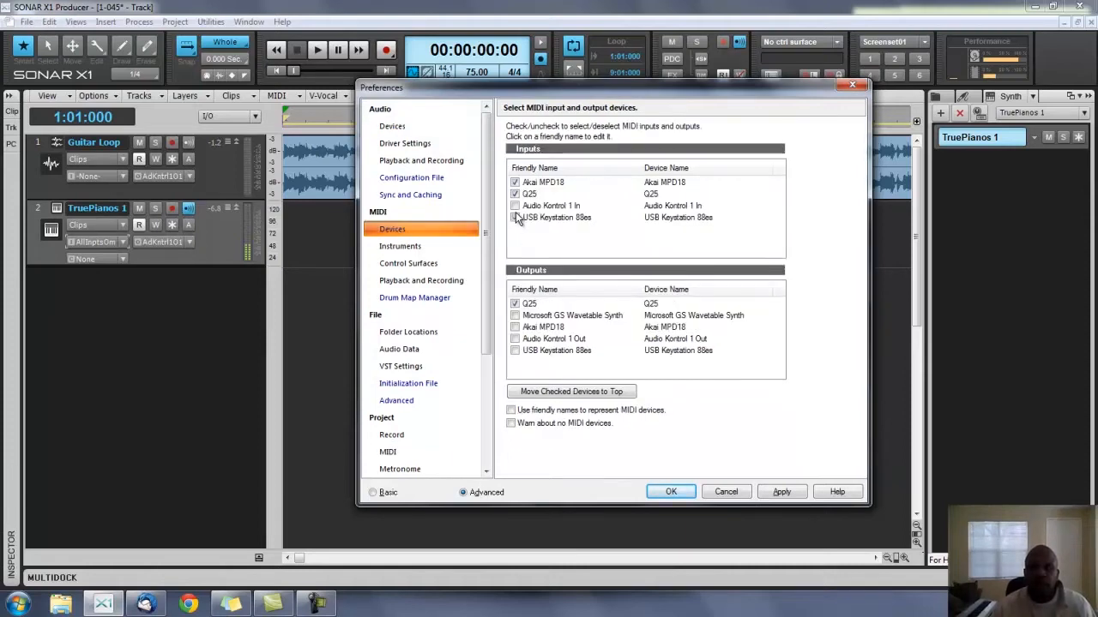
click(515, 351)
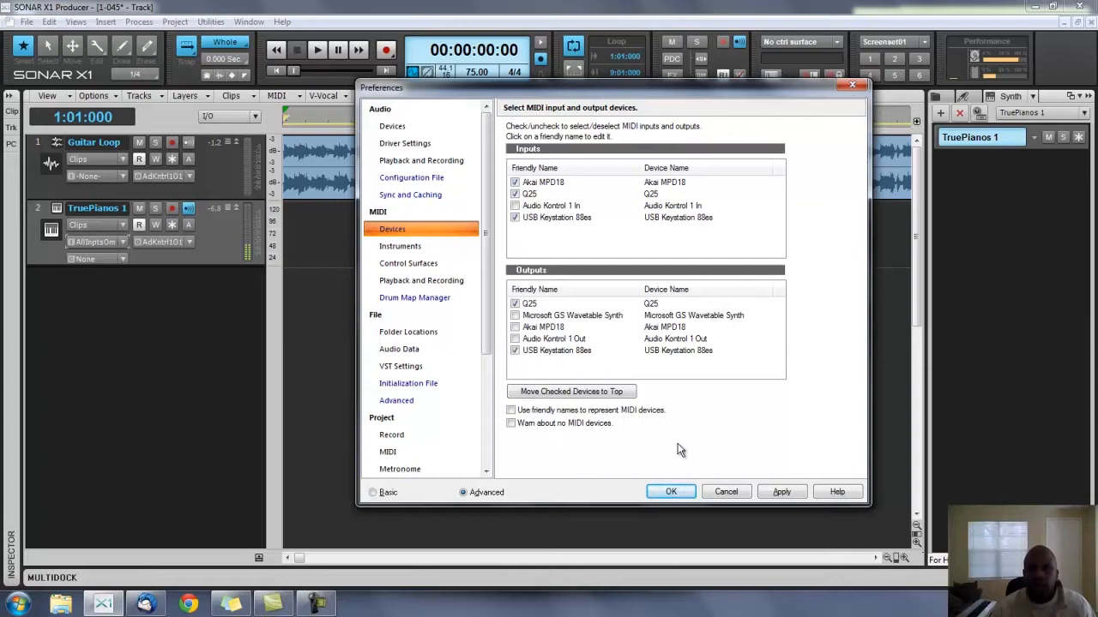
click(515, 328)
click(781, 491)
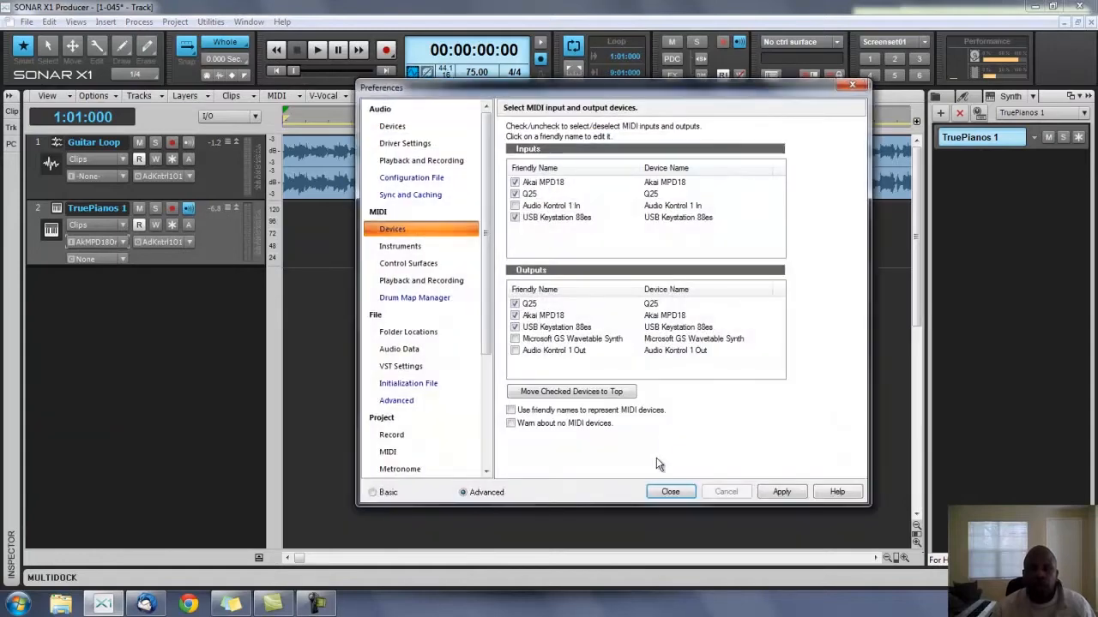
click(666, 490)
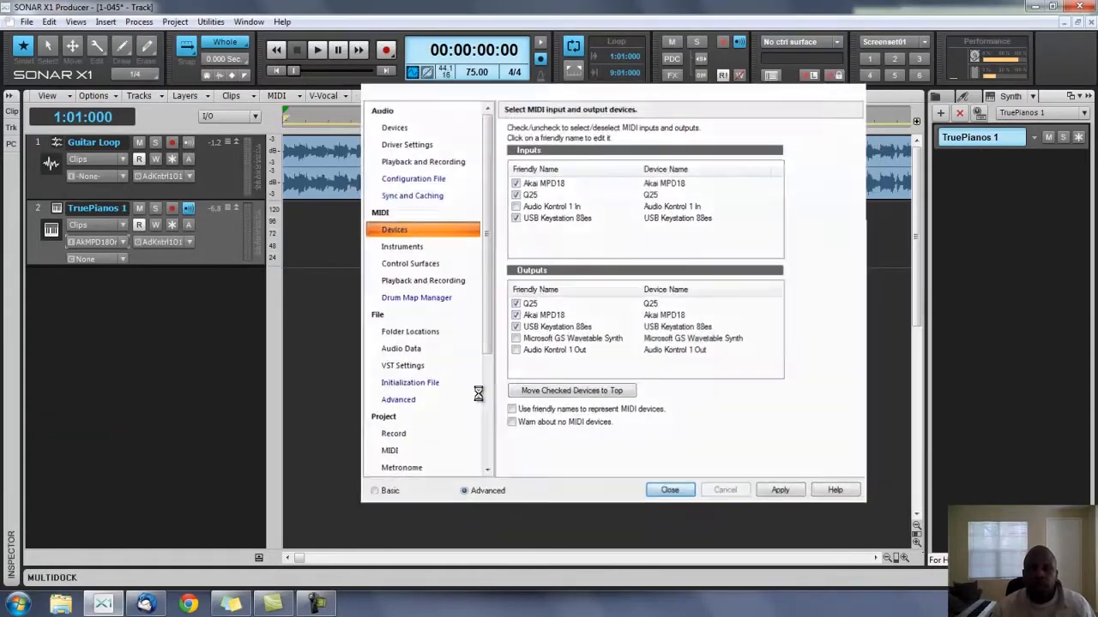
Step: Reassign the TruePianos 1 track's input from the Akai MPD18 to All Inputs, MIDI Omni
click(189, 209)
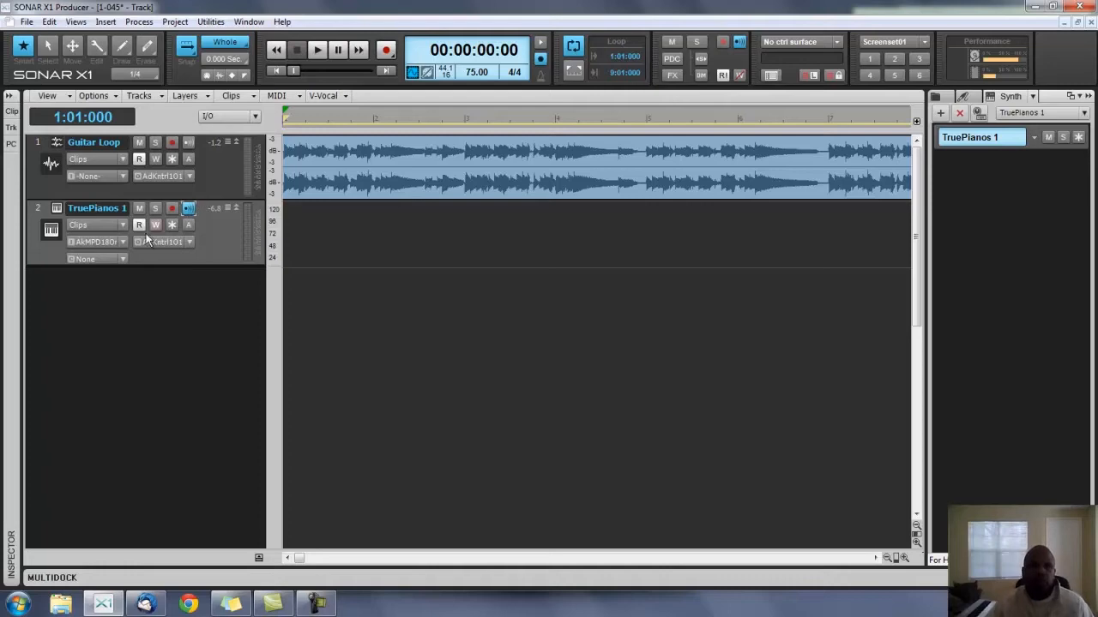
click(120, 241)
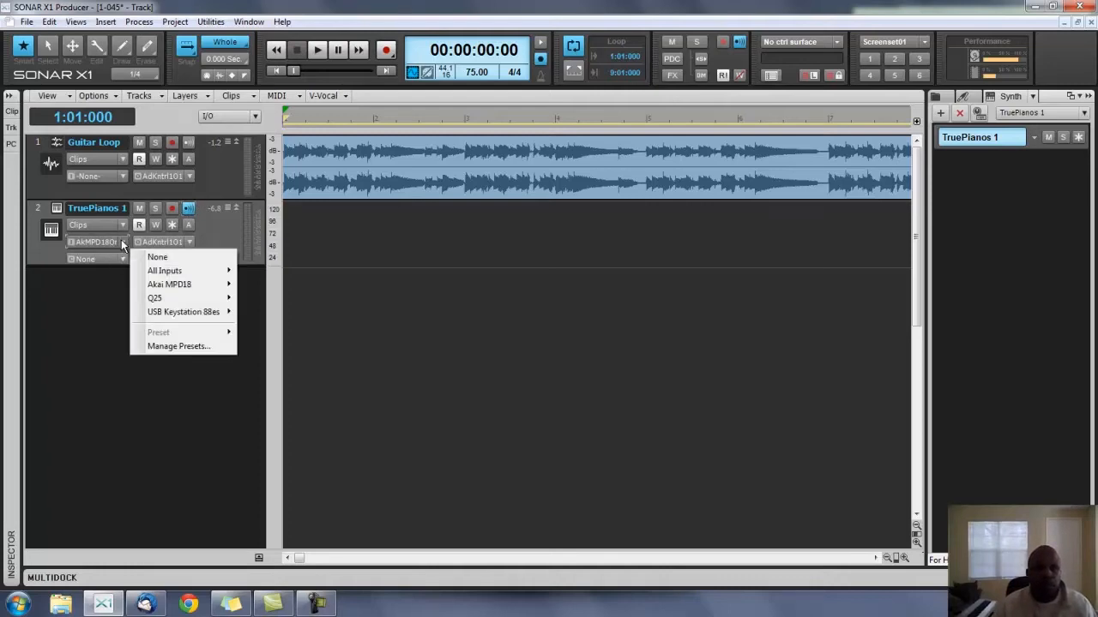
mouse_move(163, 271)
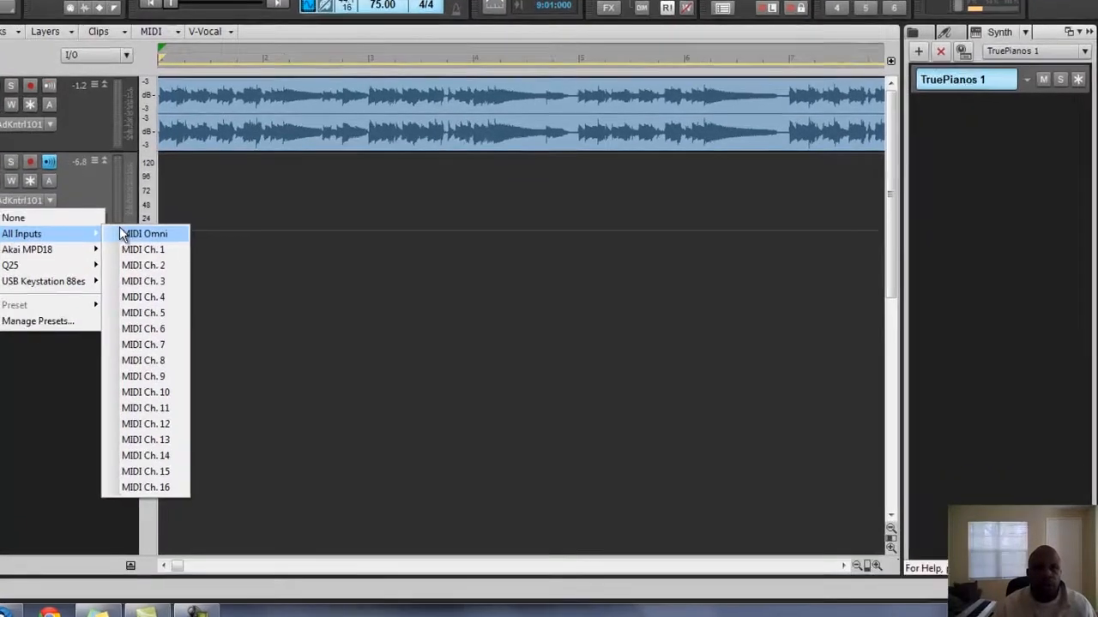
click(257, 271)
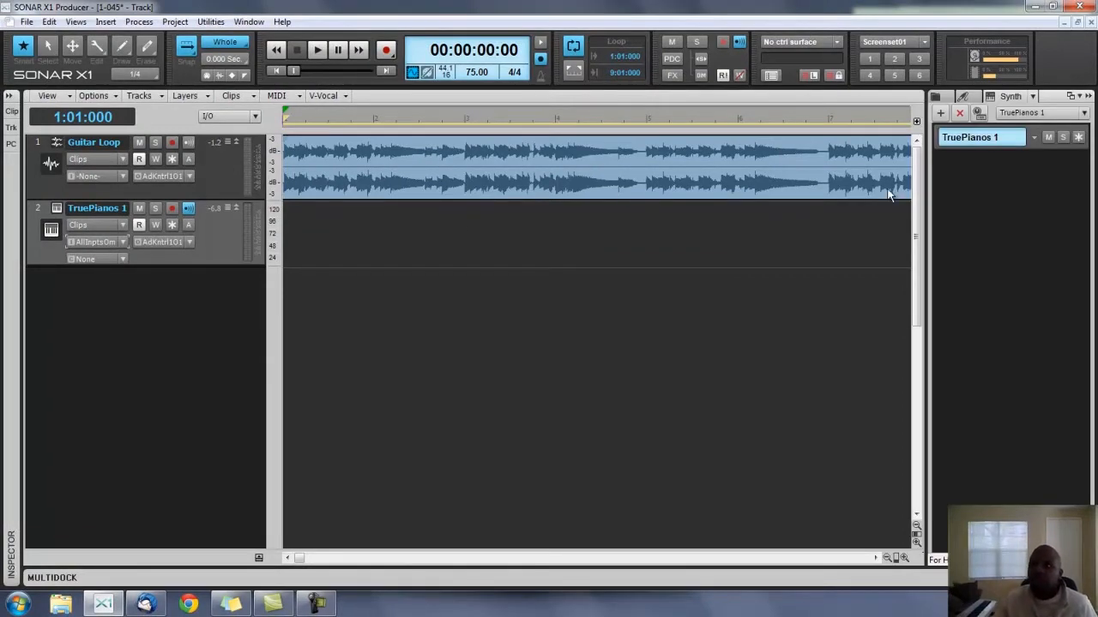
Step: Insert the Poise synth as a simple instrument track, move its window over the clips area and select its track
click(940, 112)
mouse_move(980, 135)
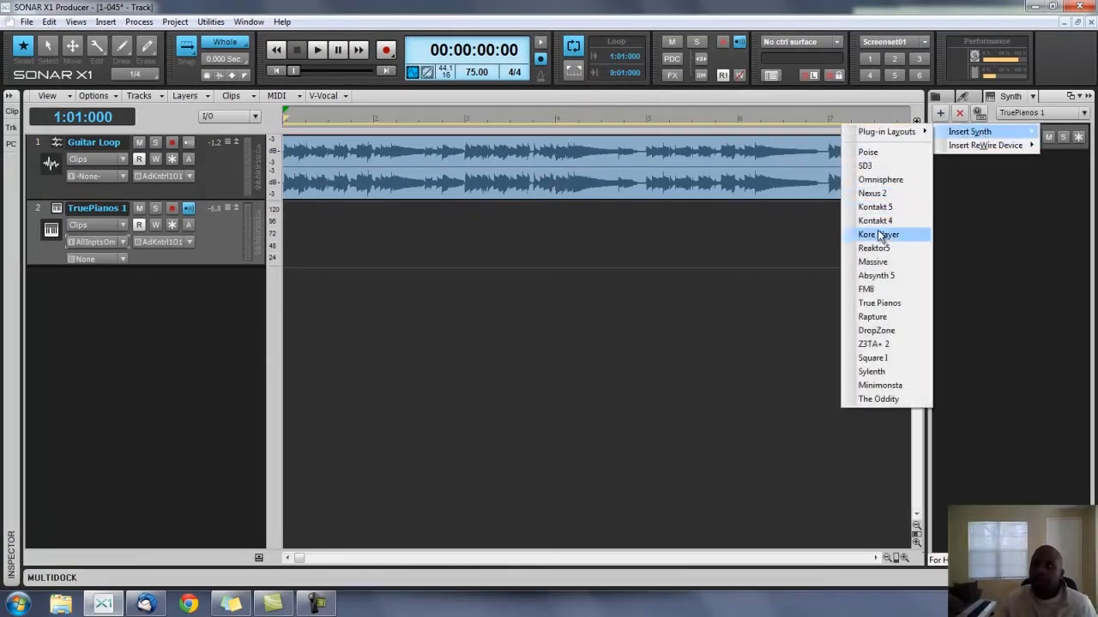
click(871, 152)
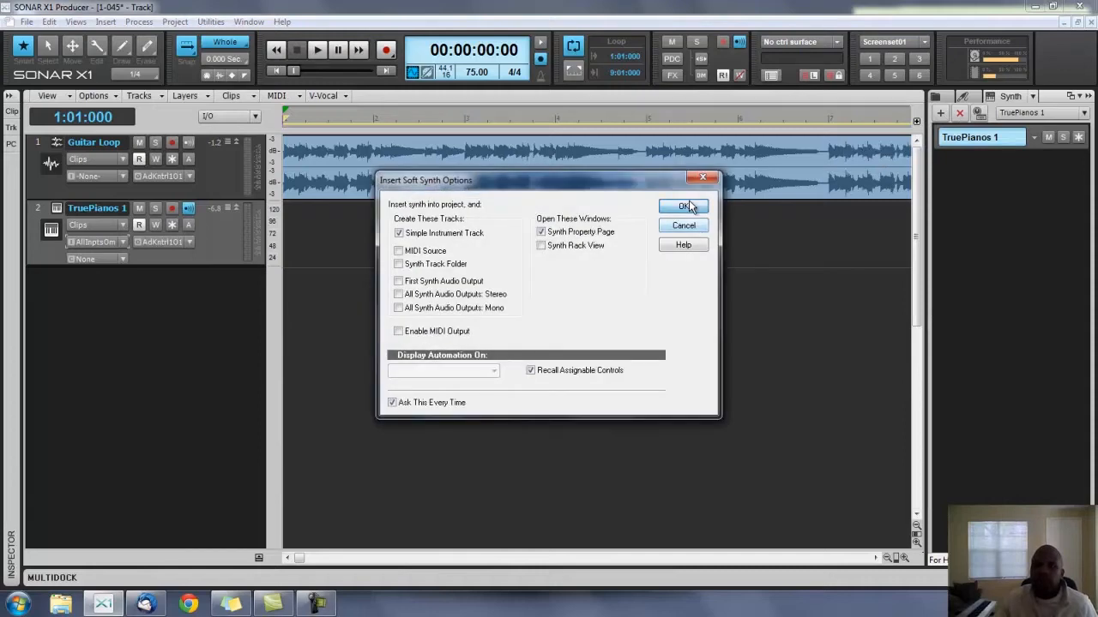
click(688, 206)
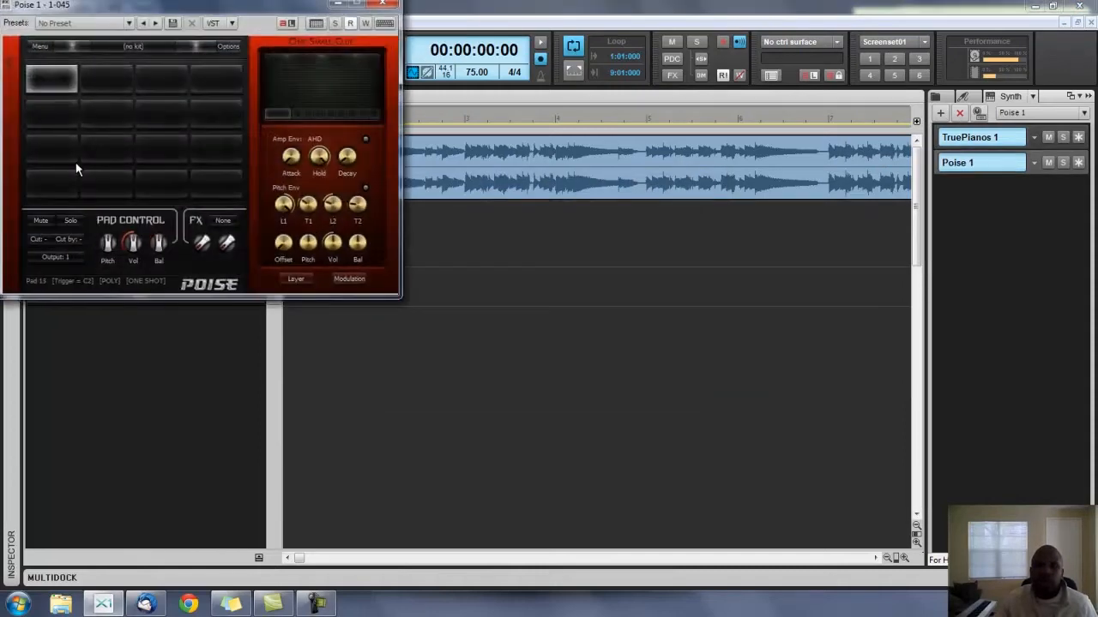
drag(192, 5, 523, 197)
click(214, 283)
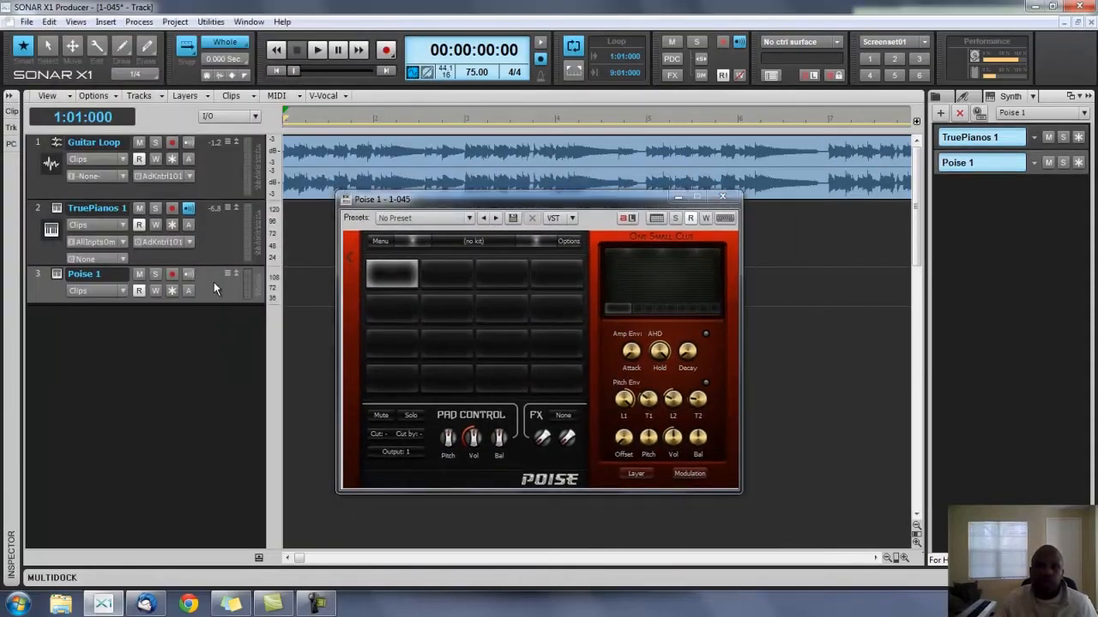
Step: Enlarge the tracks vertically and set the Poise 1 track's input to Akai MPD18, MIDI Omni
key(ctrl+Down)
key(ctrl+Down)
key(ctrl+Down)
key(ctrl+Down)
key(ctrl+Down)
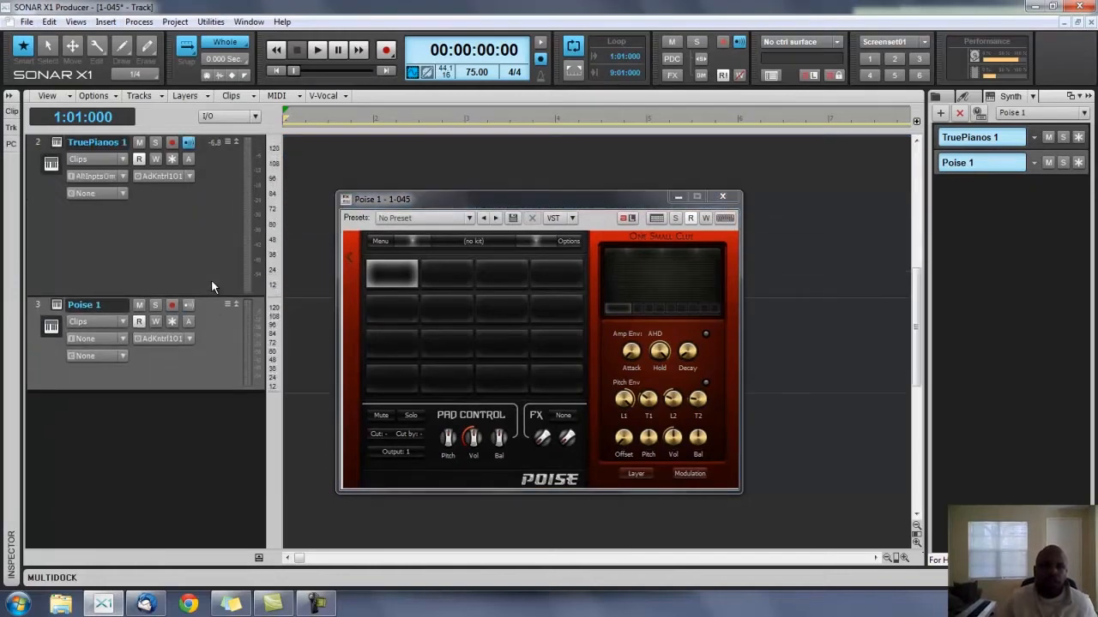
click(126, 337)
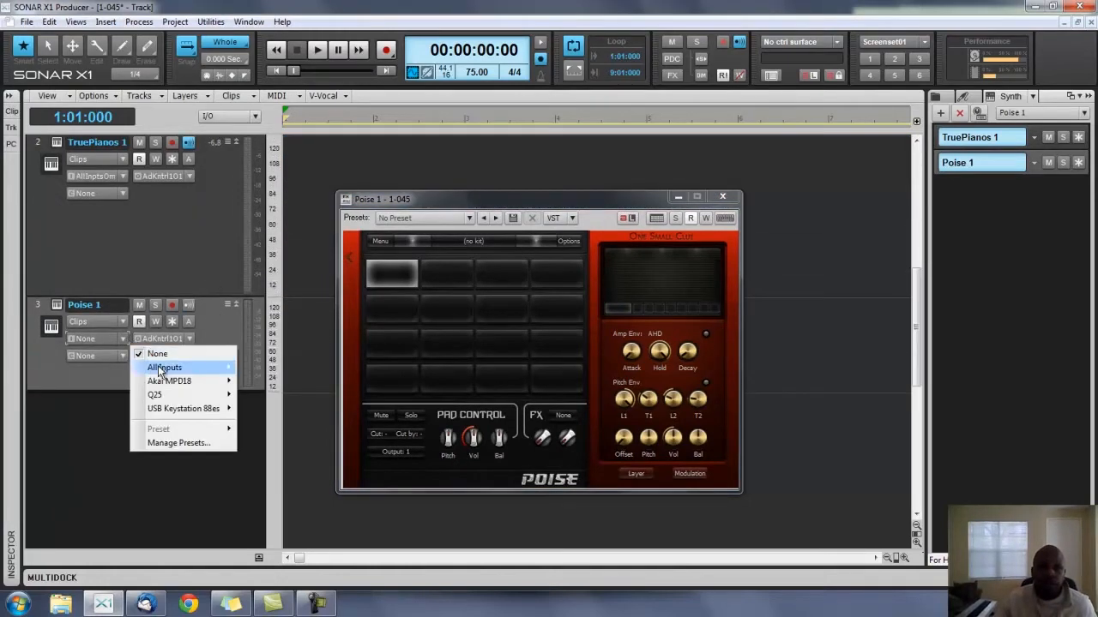
mouse_move(174, 400)
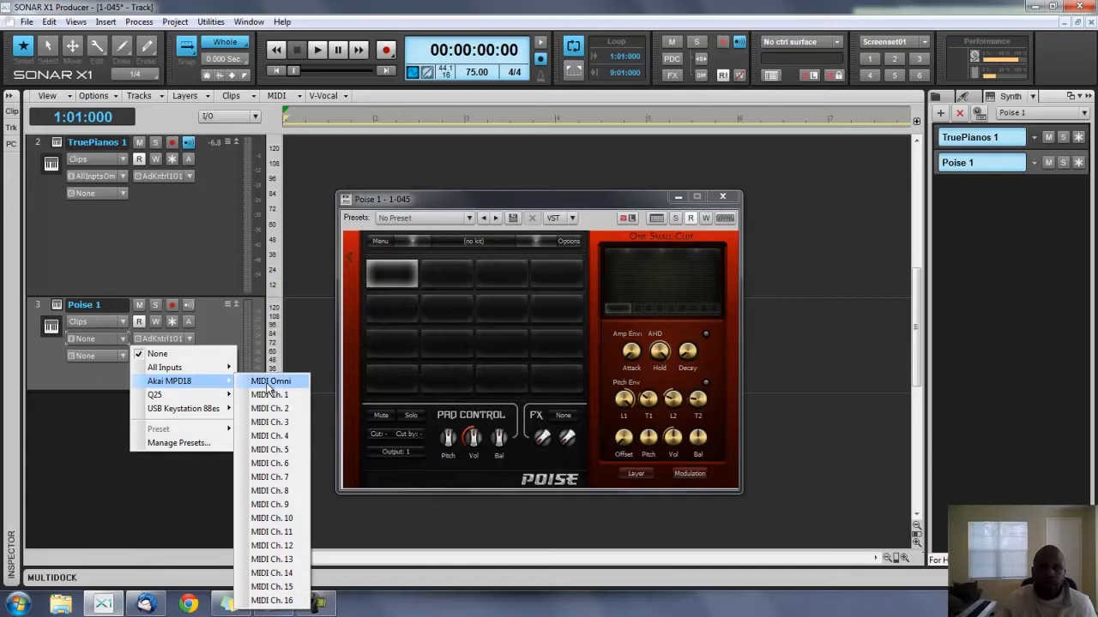
click(269, 382)
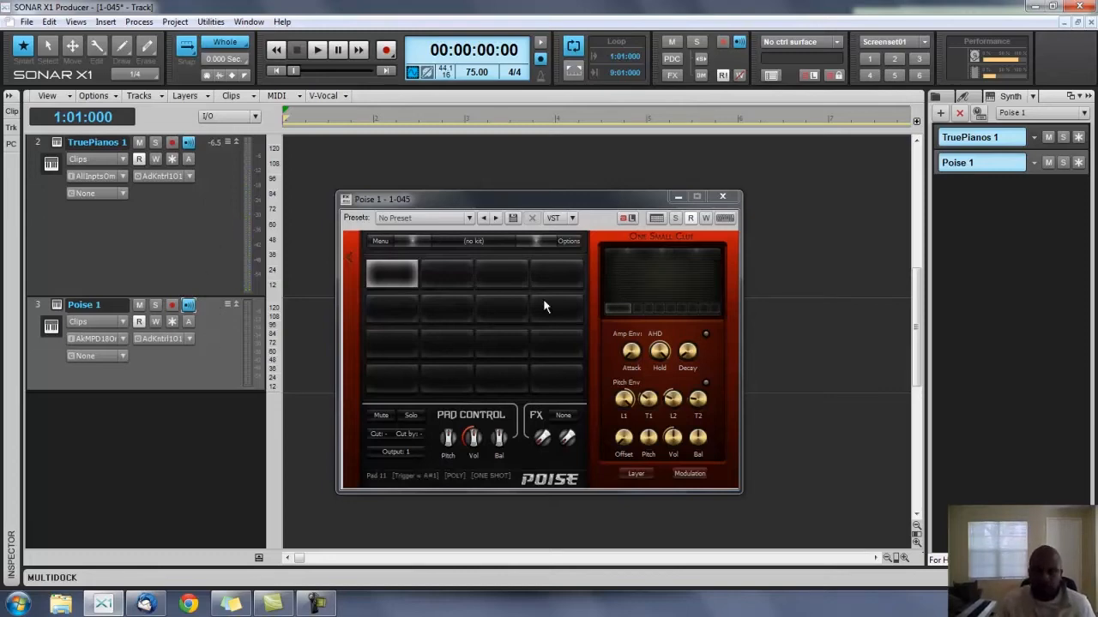
Step: Load the MPD18-2 trigger map in the Poise synth
click(380, 241)
mouse_move(417, 249)
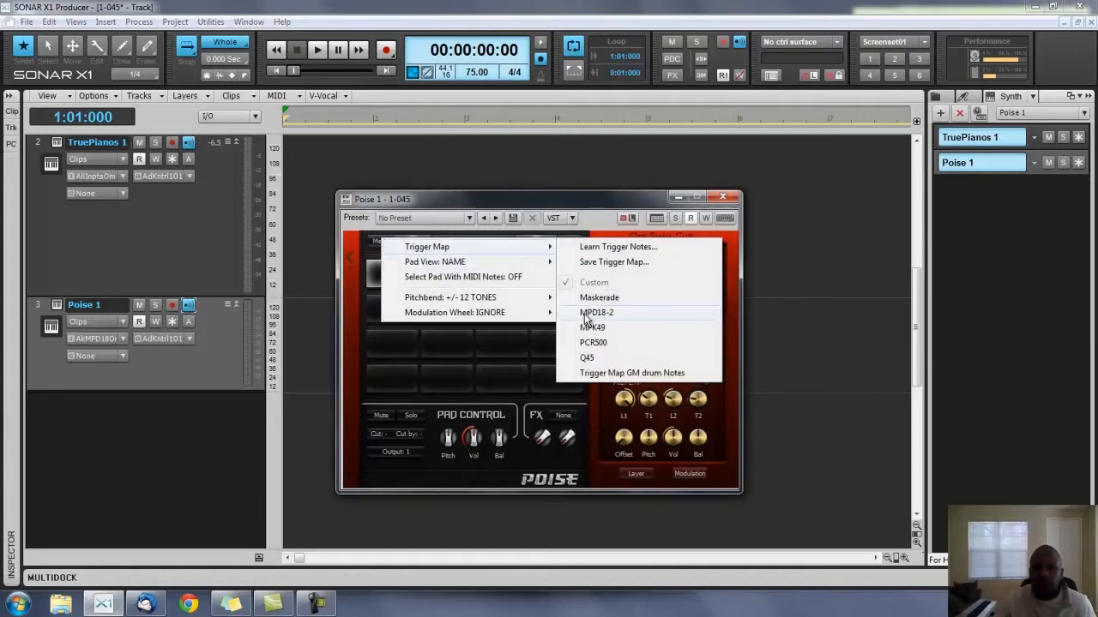
click(581, 317)
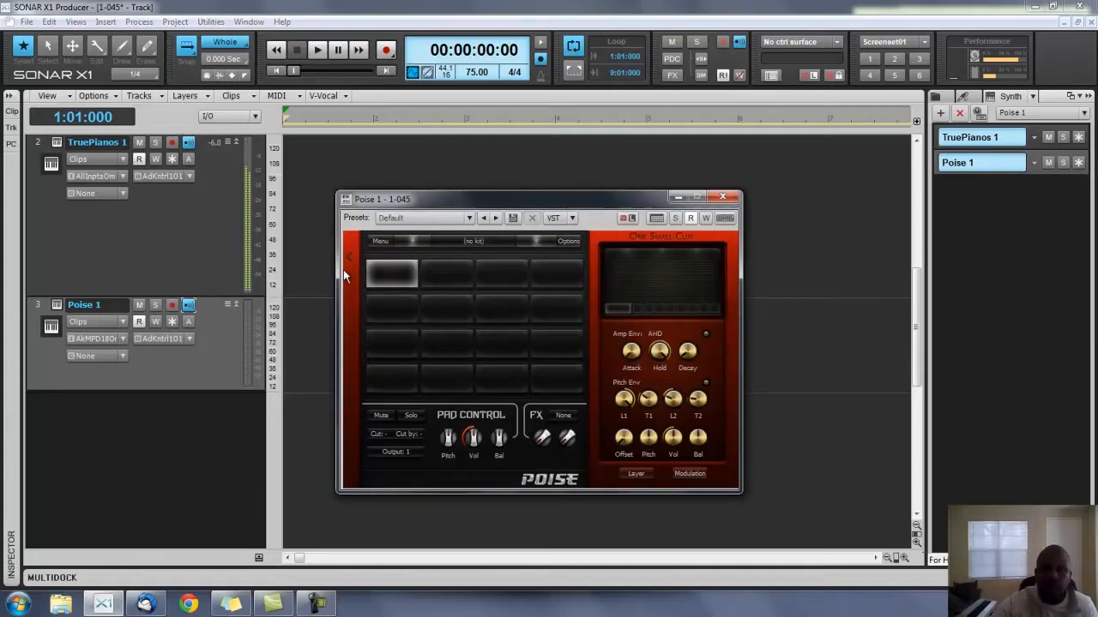
Step: Turn off input echo on the TruePianos 1 track and expand the Supa Drumz folder in Poise's sample browser
click(189, 142)
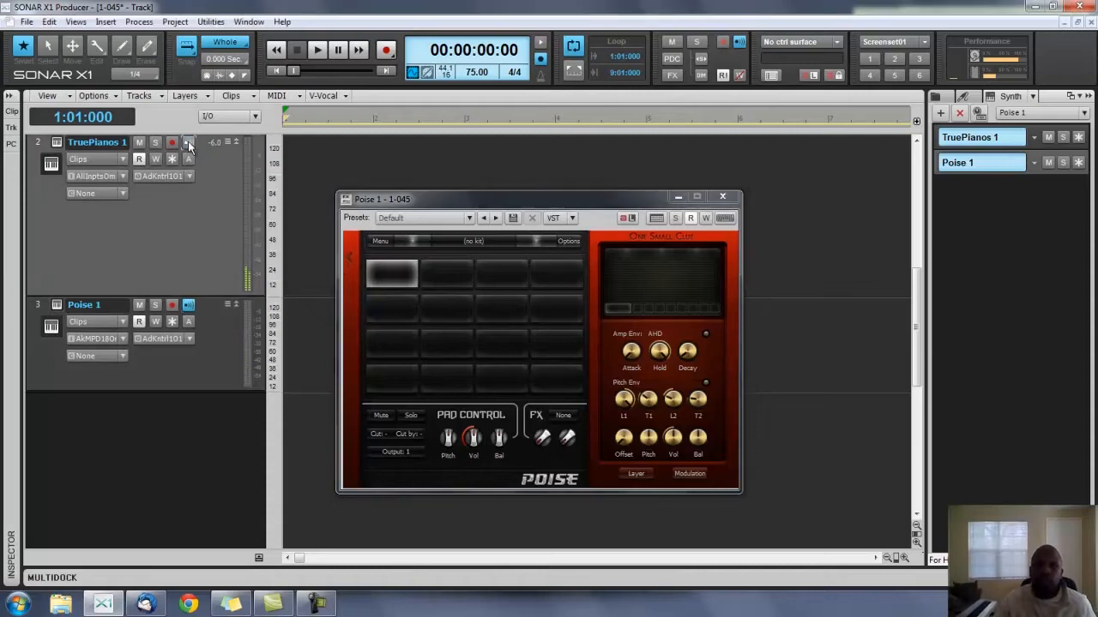
click(226, 338)
click(352, 255)
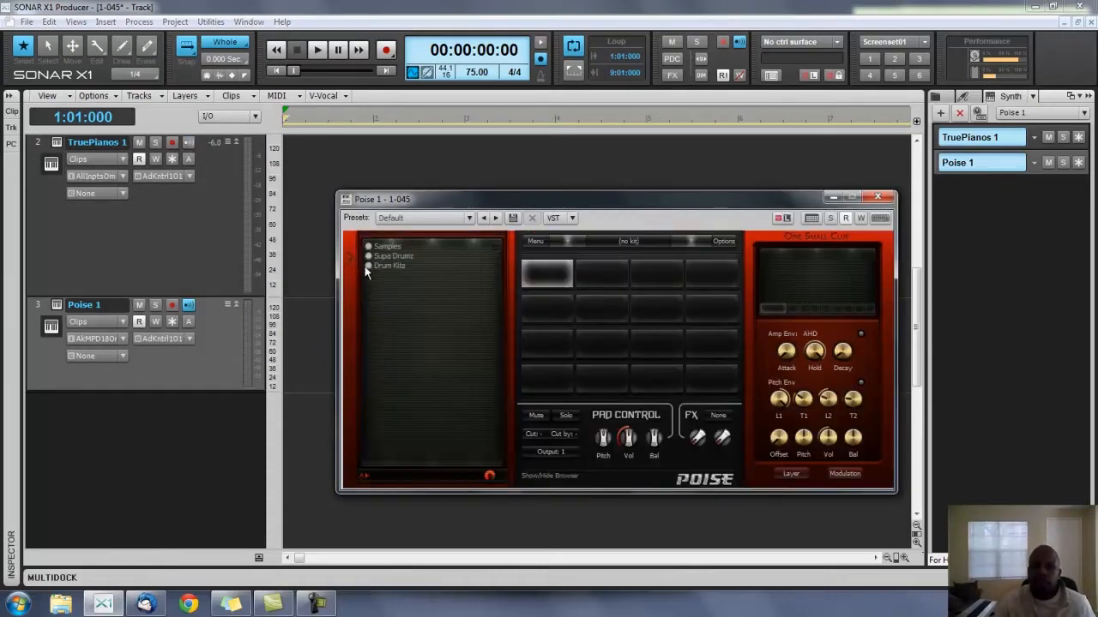
click(392, 257)
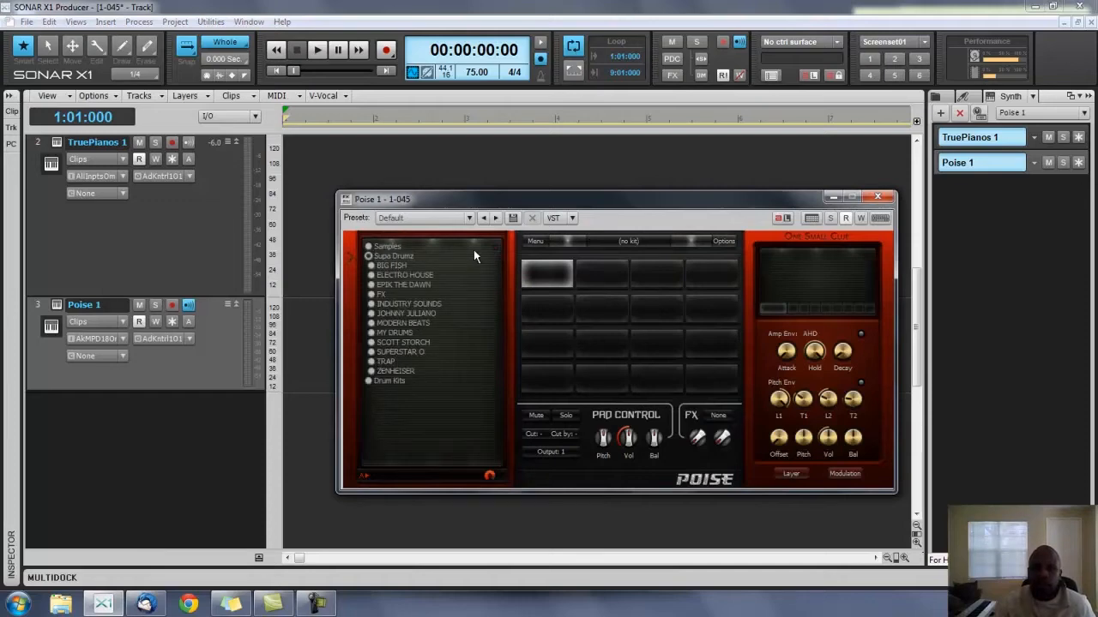
Step: Return to the project start and play back the guitar loop to listen to it
click(463, 173)
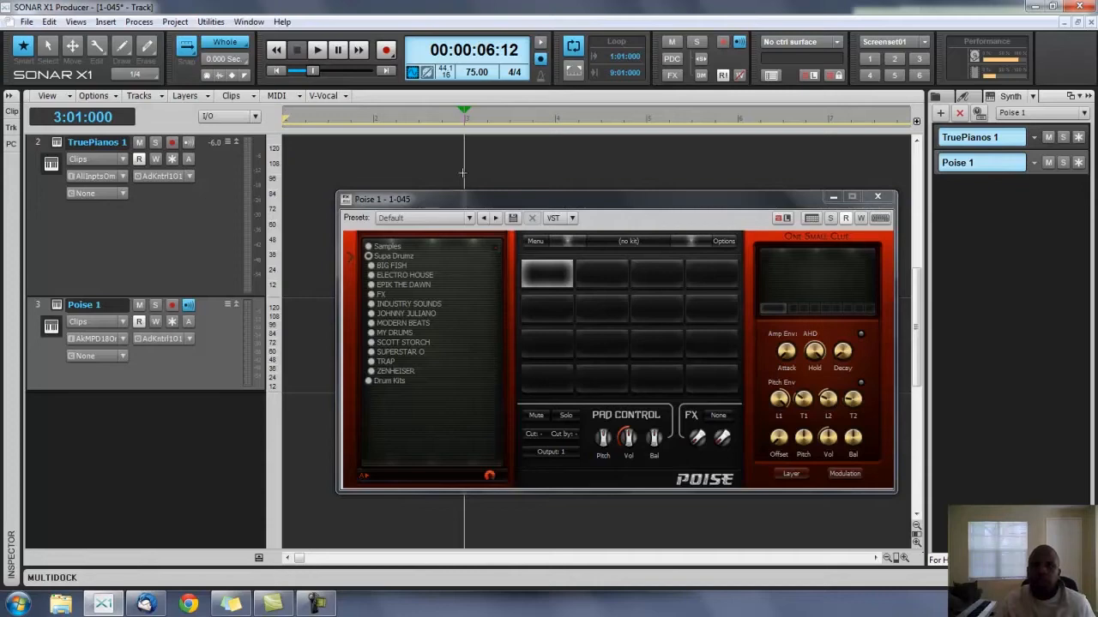
key(w)
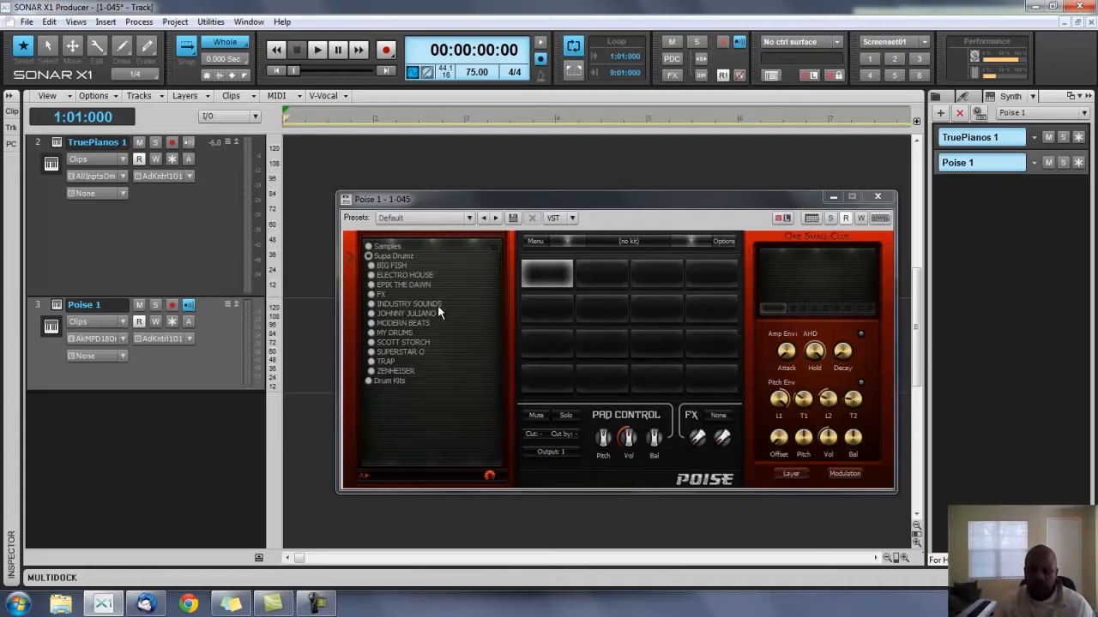
scroll(539, 251, up, 1)
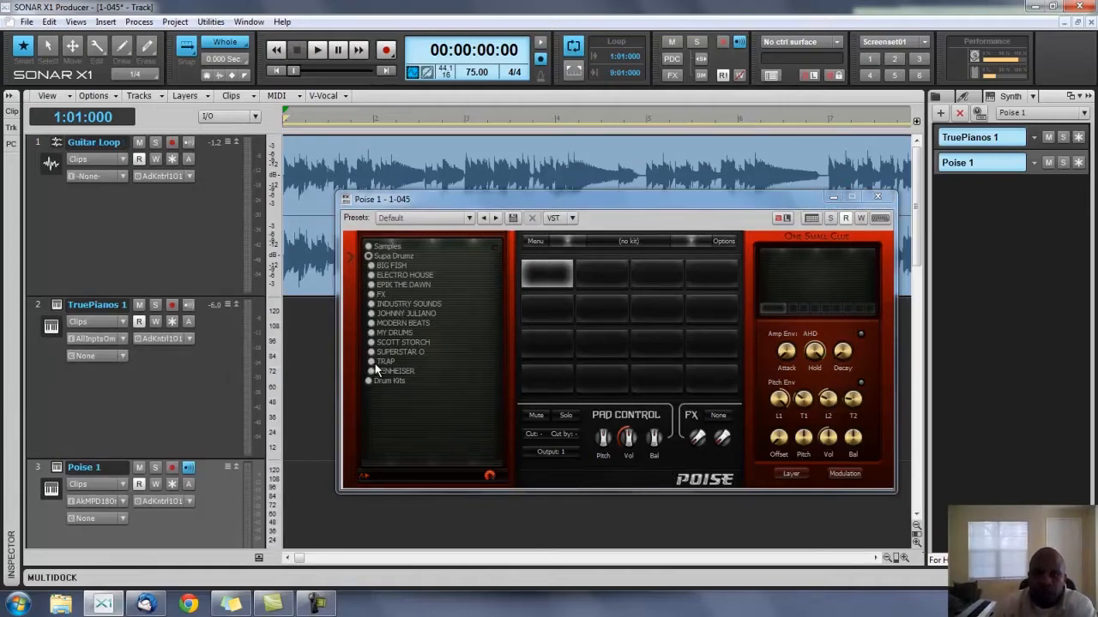
key(space)
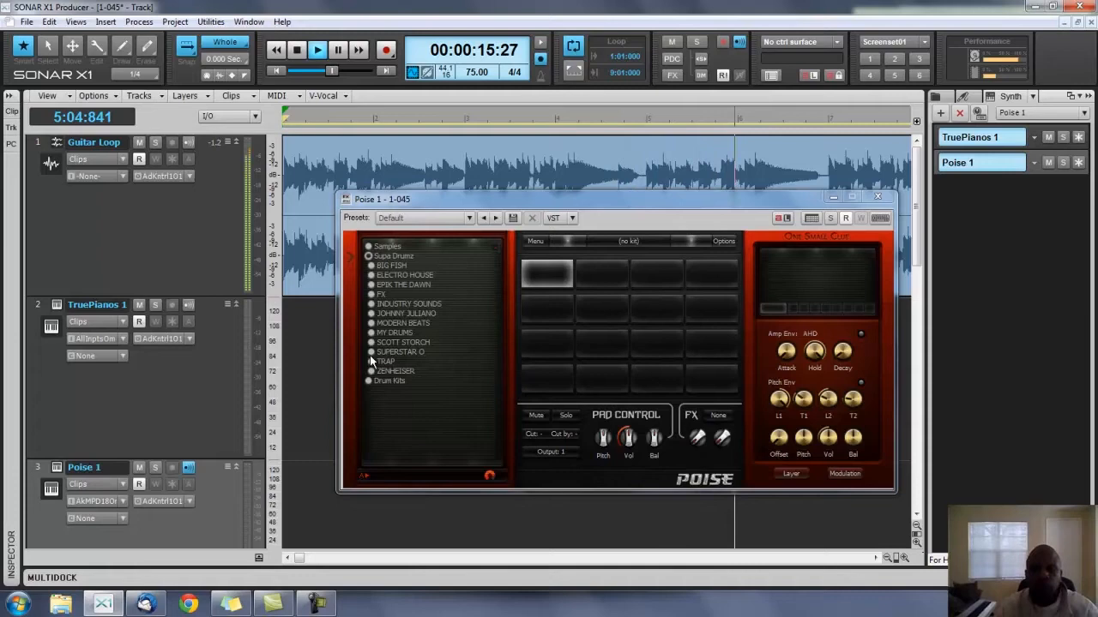
key(space)
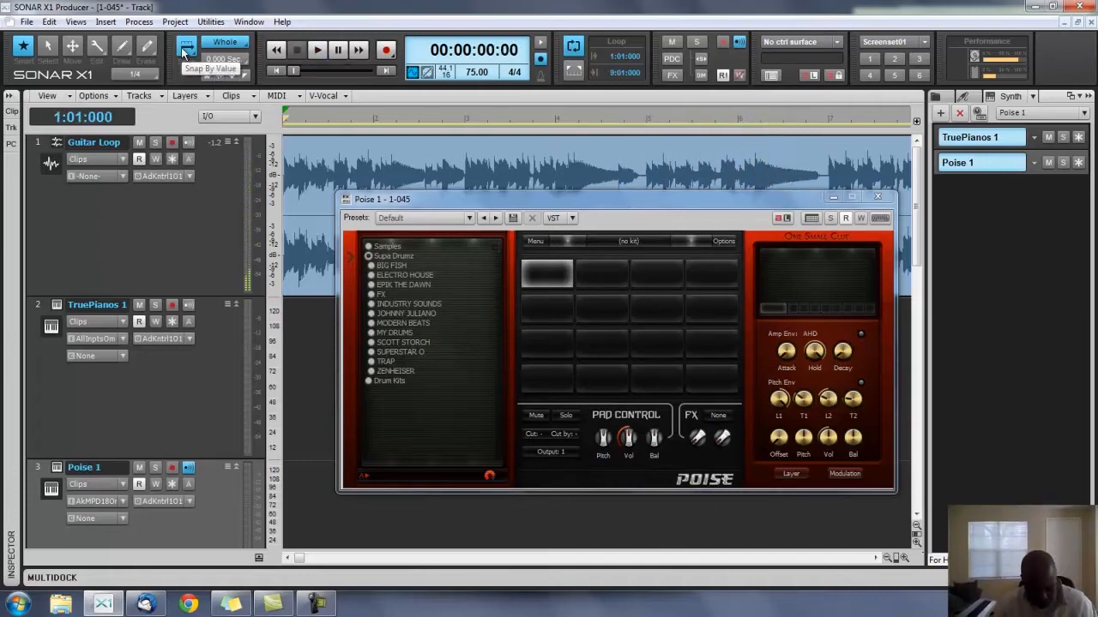
Step: Choose the audio metronome in the preferences and set its record count-in to 1 measure
key(p)
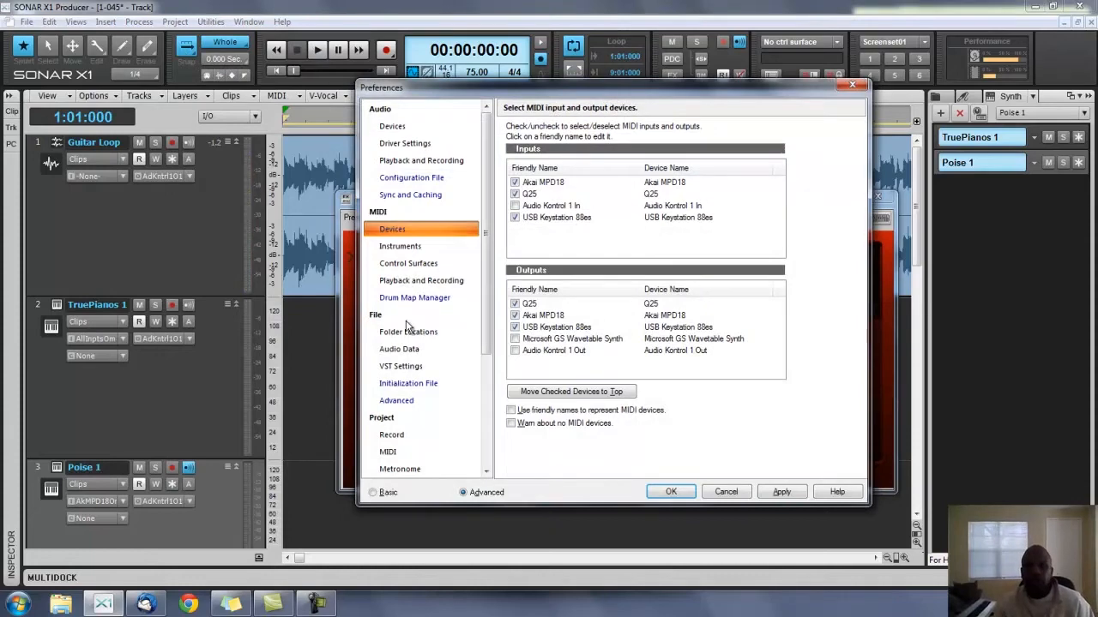
click(413, 469)
click(525, 190)
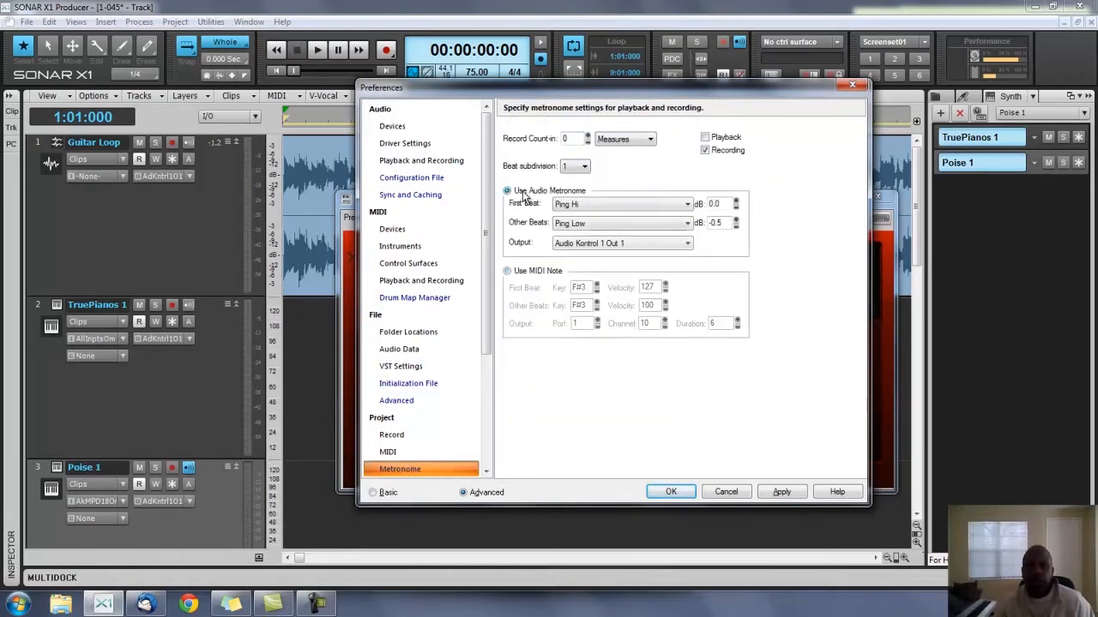
click(588, 135)
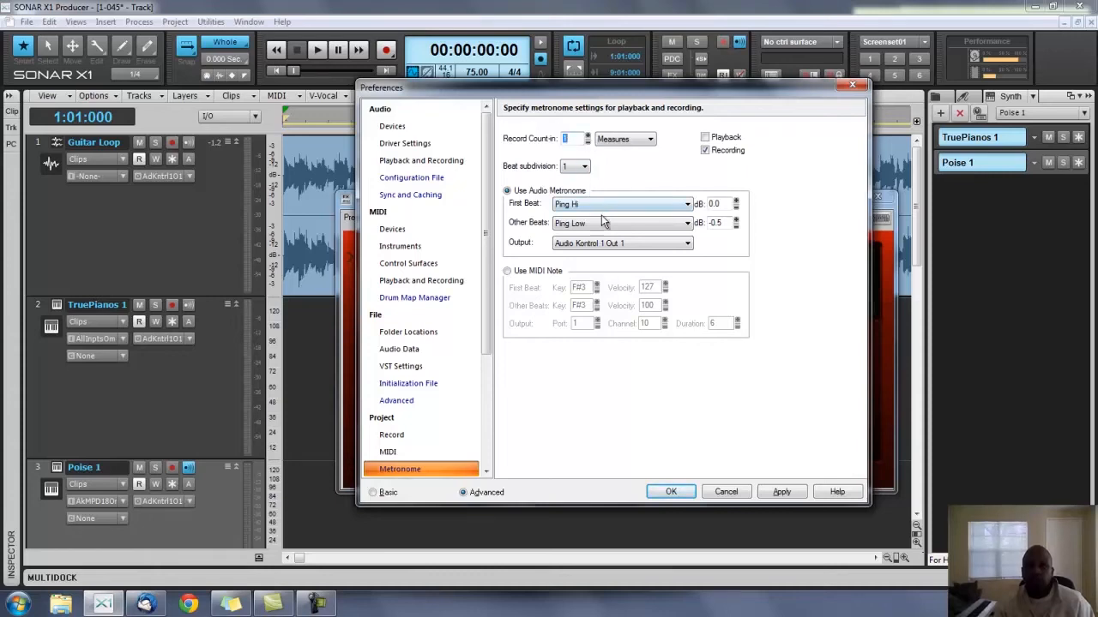
click(671, 491)
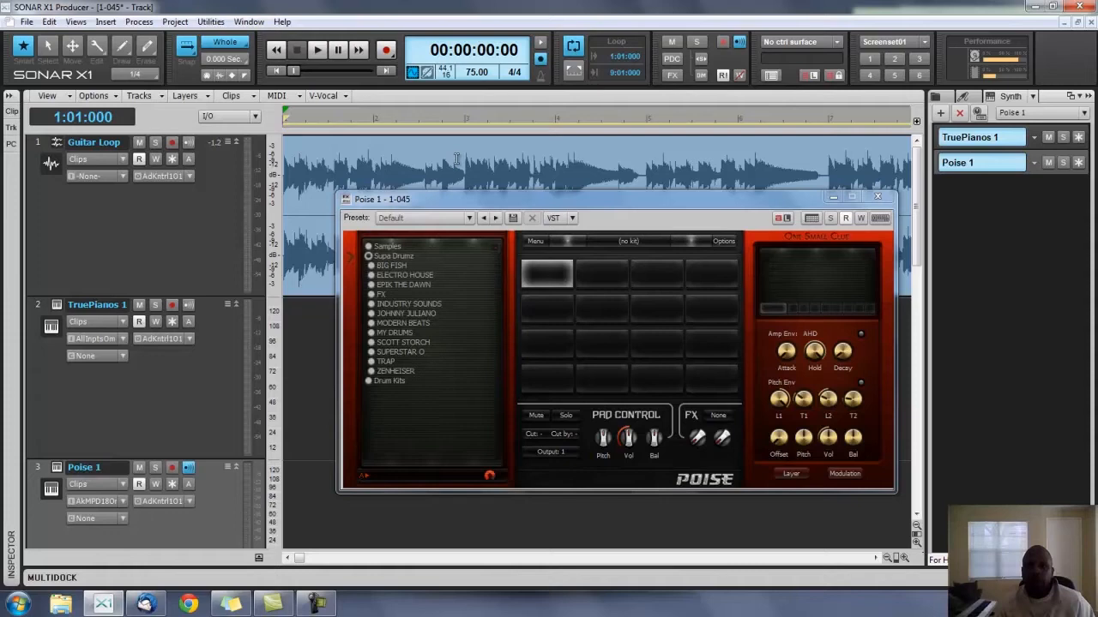
Step: Enable the metronome during playback and play the guitar loop with the click
click(541, 42)
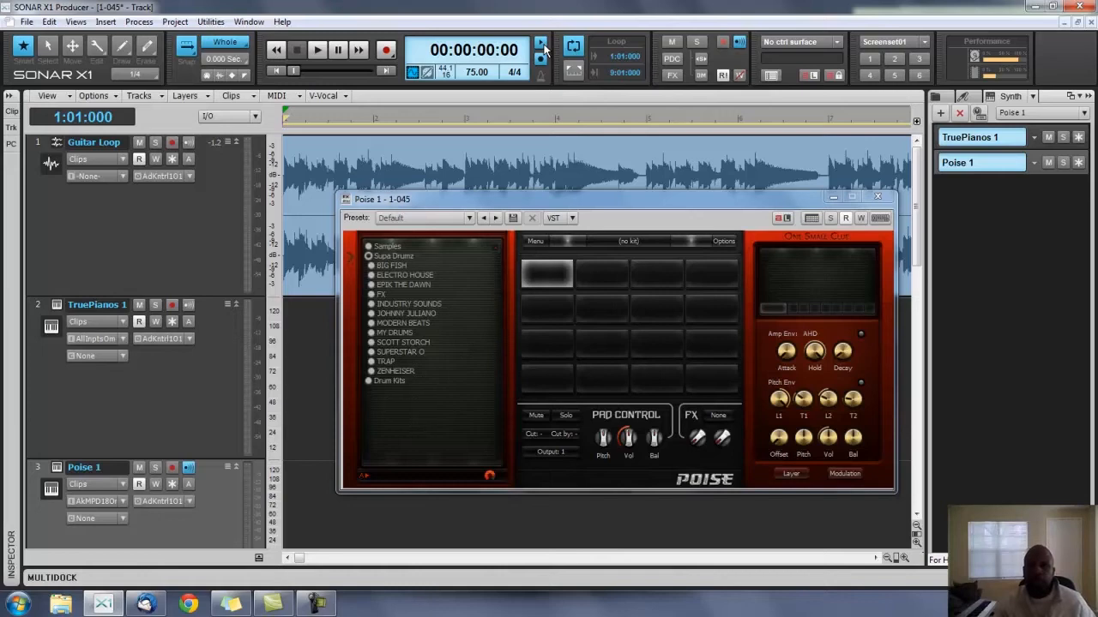
key(space)
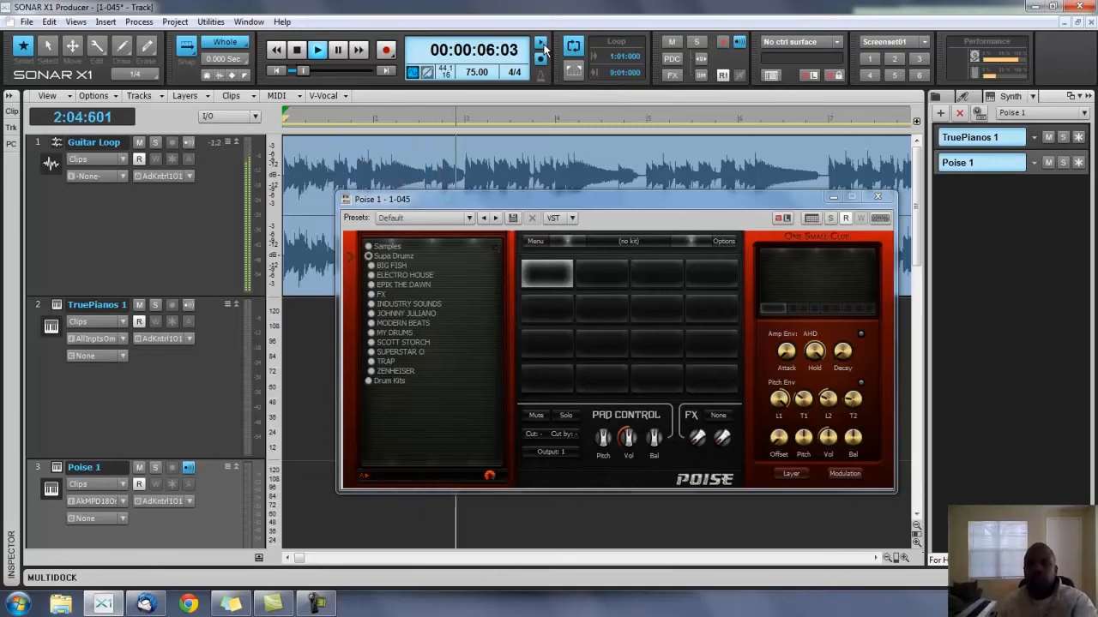
key(space)
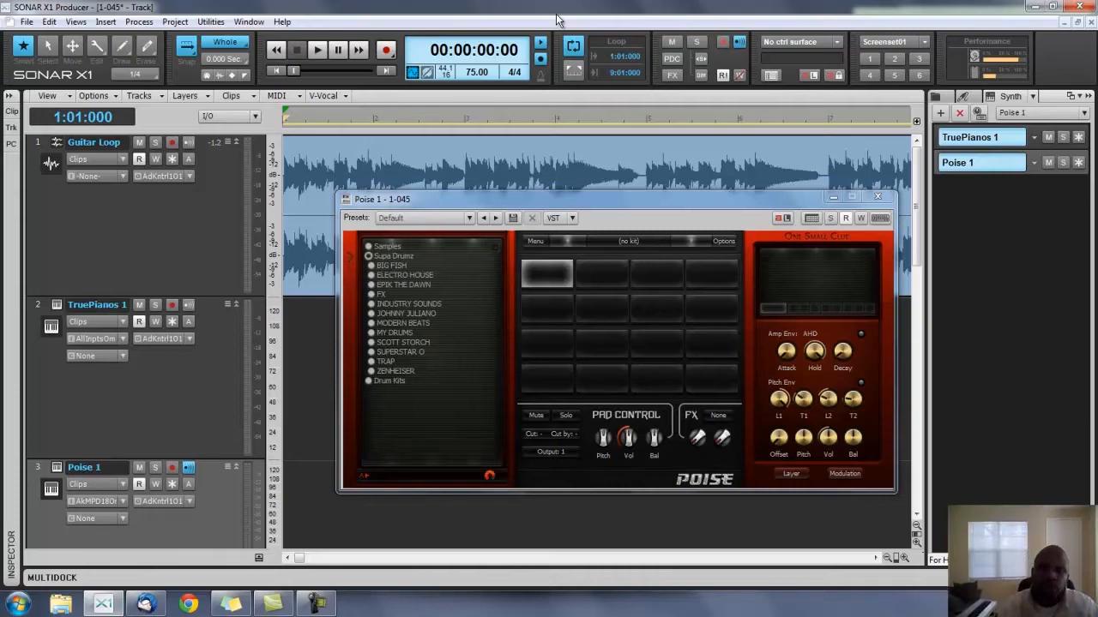
Step: Open the Claps folder in the Drum Hits of the HexLoops Trap Hustlaz pack, inside TRAP and AF.HLTRAHUSWM
click(386, 361)
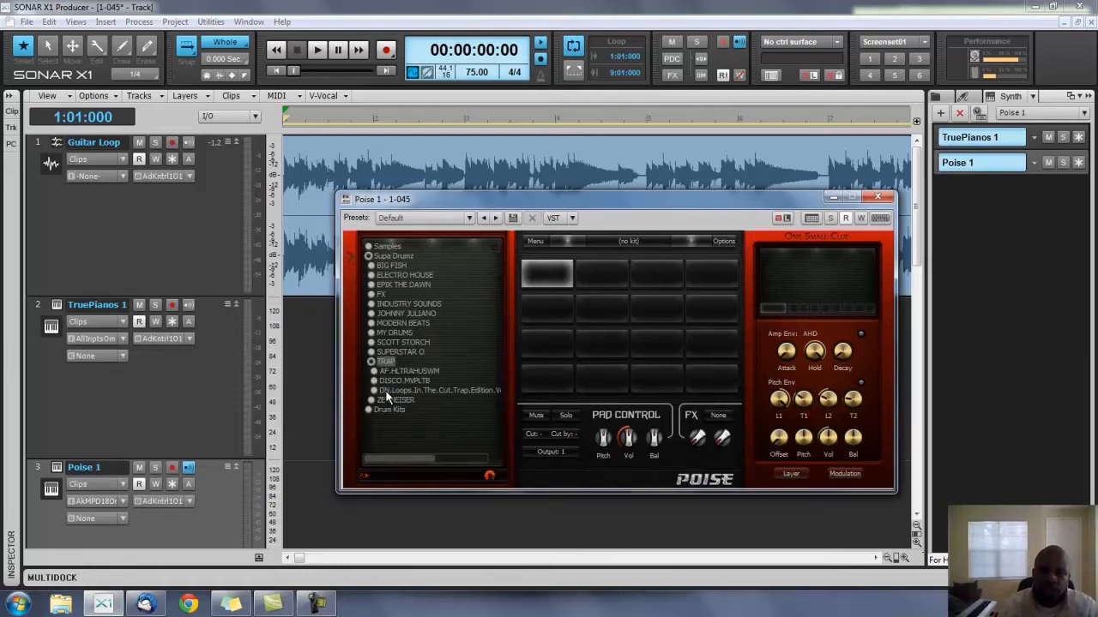
click(389, 372)
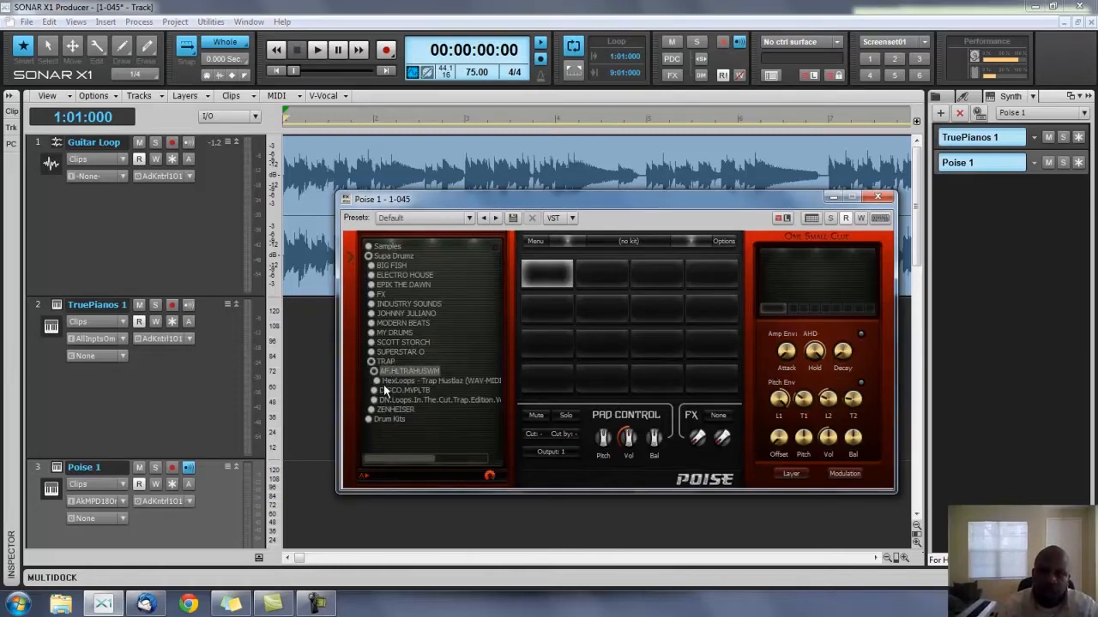
click(388, 381)
click(390, 401)
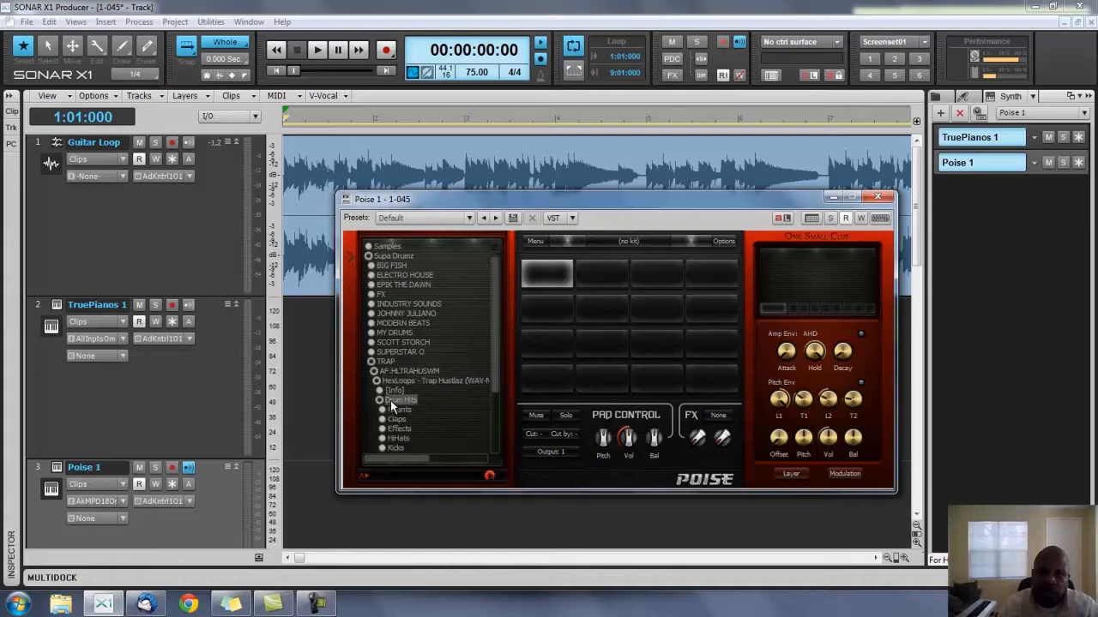
click(390, 391)
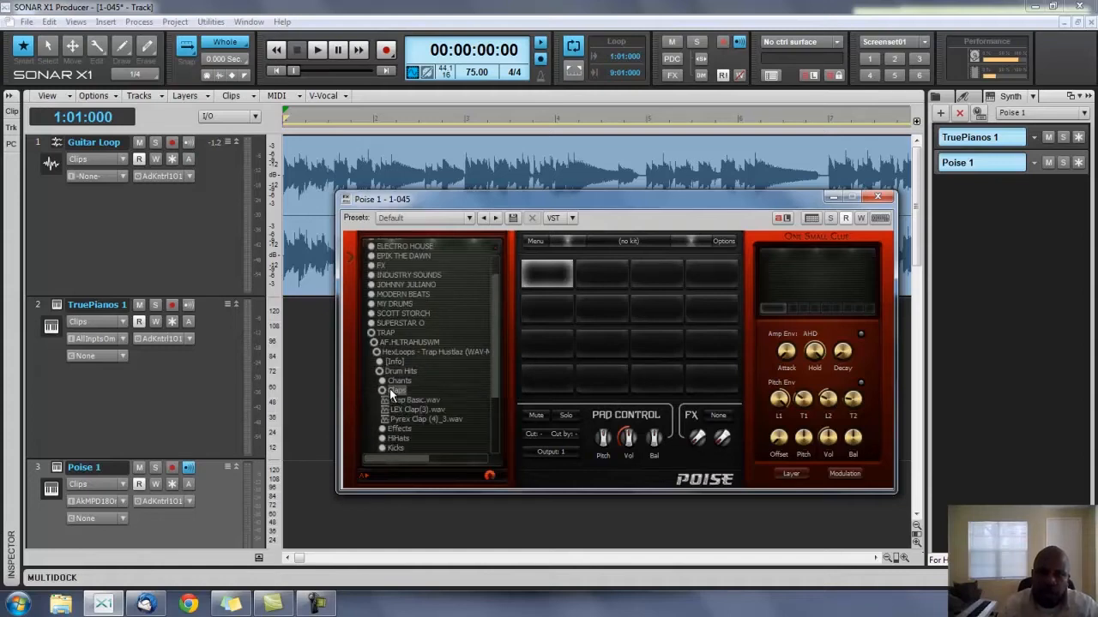
Step: Audition the clap samples and assign Pyrex Clap (4)_3.wav to pad 2 and LEX Clap(3).wav to pad 3
click(400, 409)
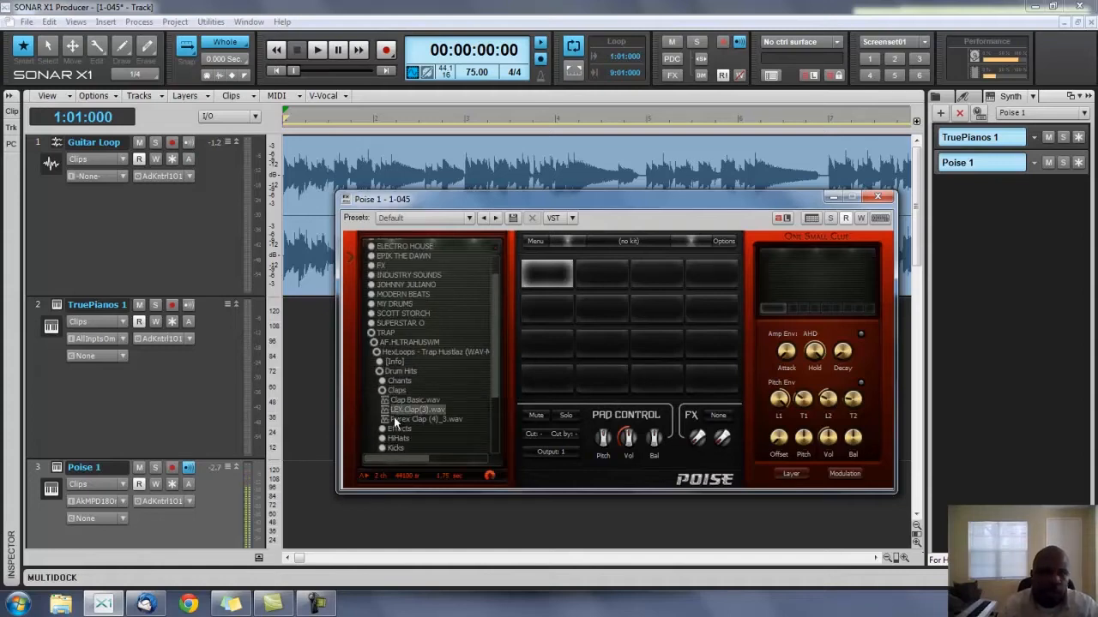
click(393, 417)
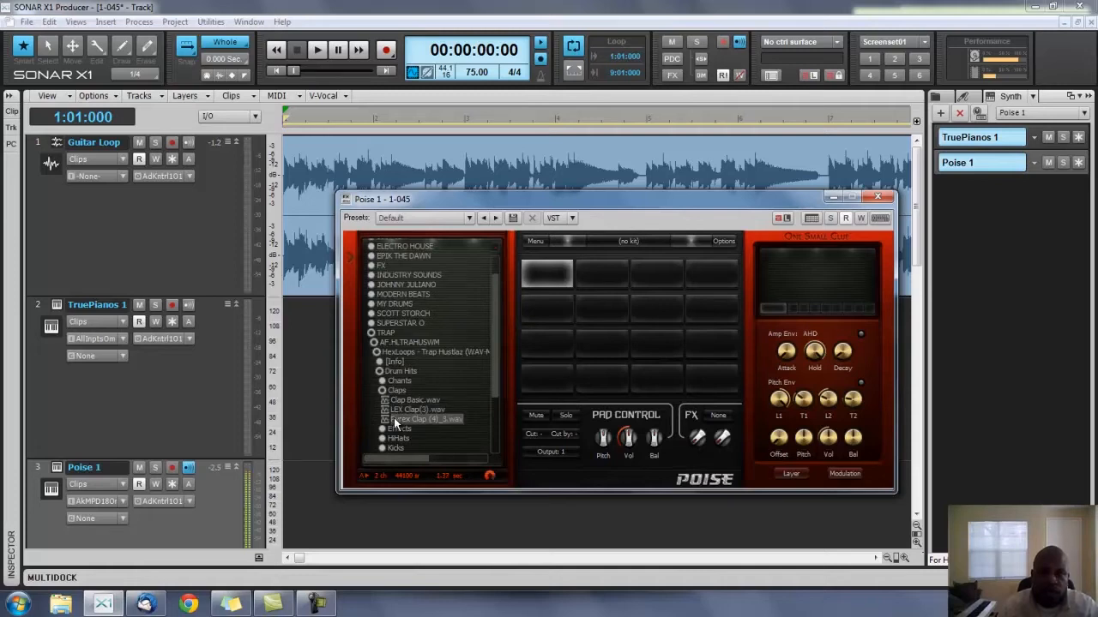
drag(394, 417, 596, 274)
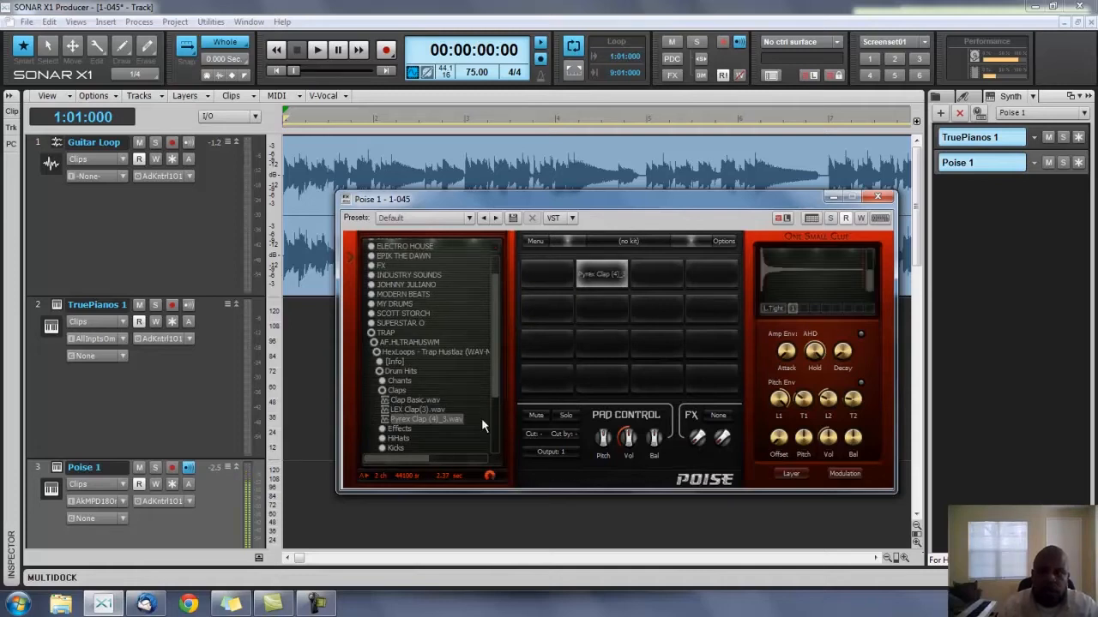
click(405, 409)
drag(626, 294, 655, 276)
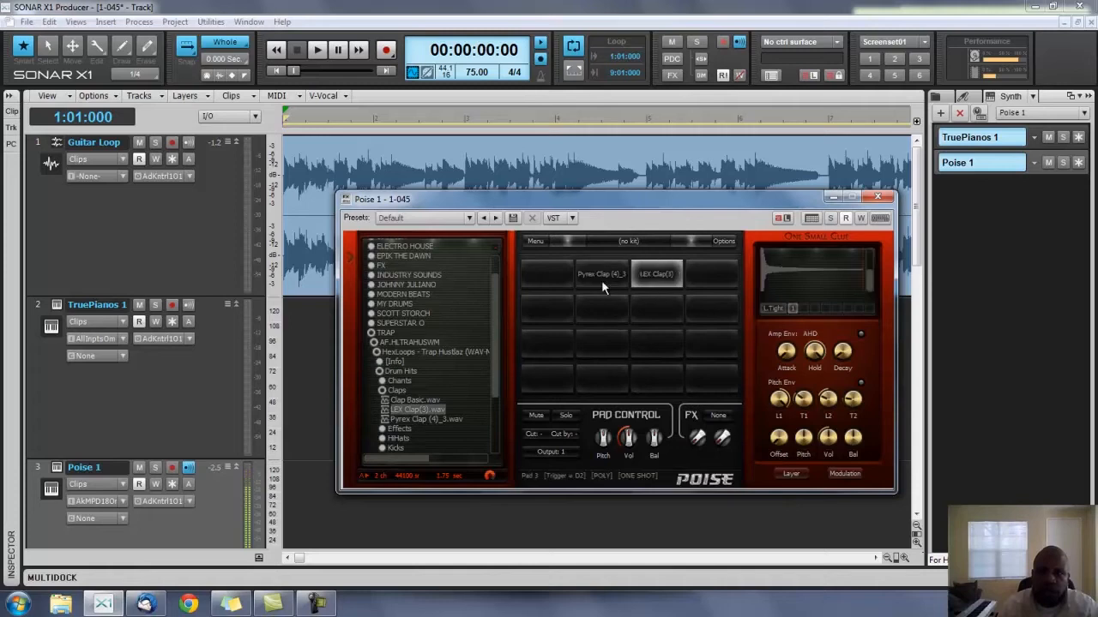
Step: Collapse the Claps folder and expand the Kicks folder in the same drum hits pack
click(395, 391)
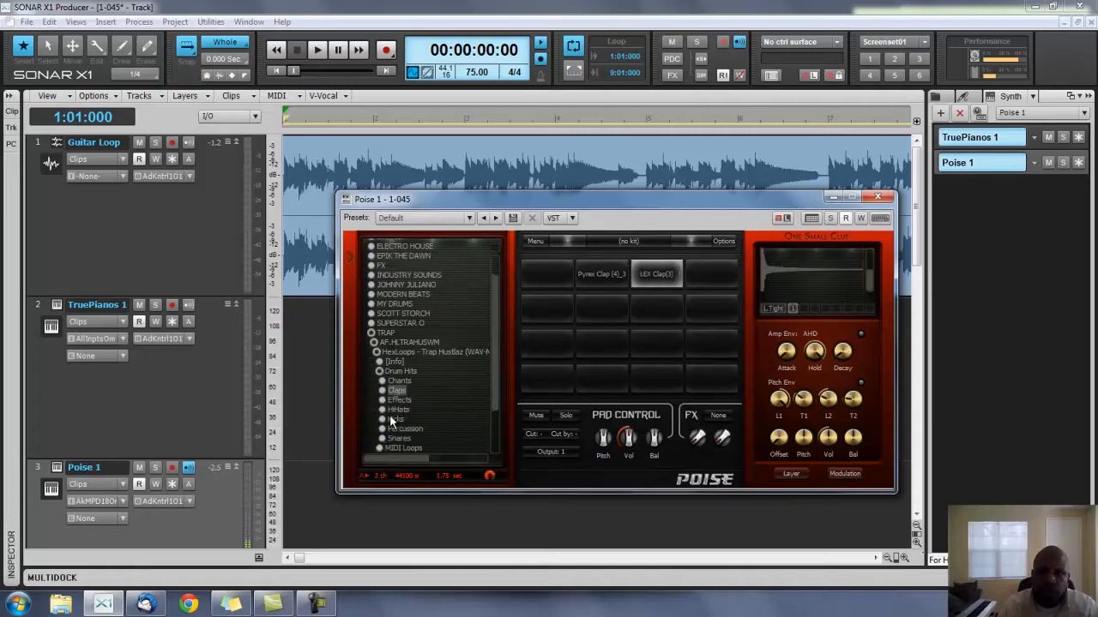
click(391, 428)
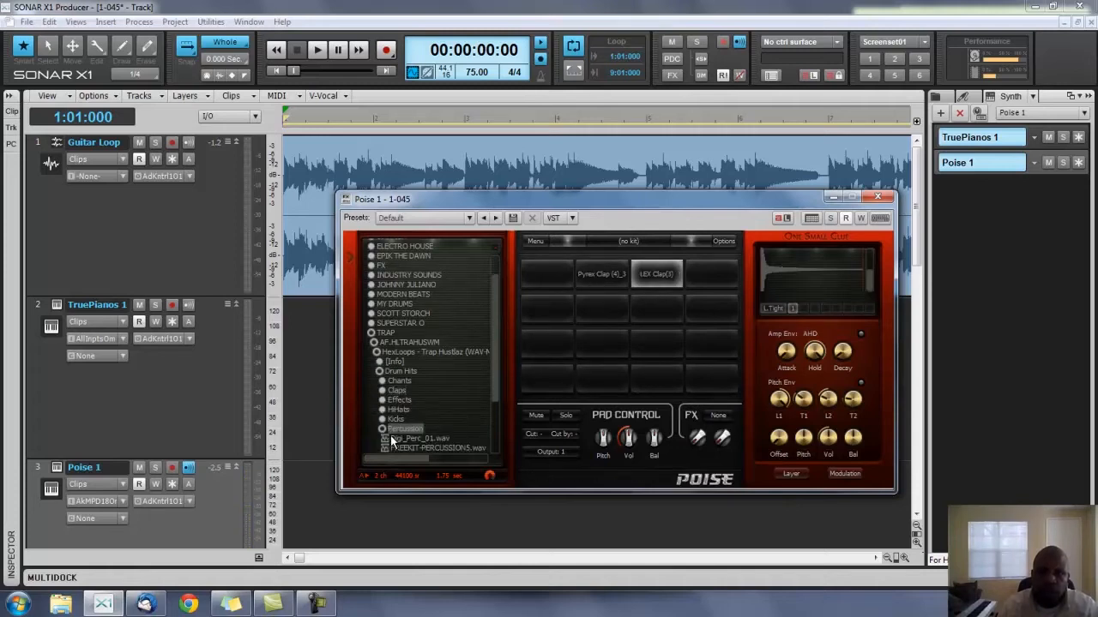
scroll(390, 436, down, 1)
click(384, 395)
click(386, 390)
Step: Audition the kick samples and assign Kick (2).wav to Poise's pad 1
click(386, 410)
click(387, 420)
click(390, 428)
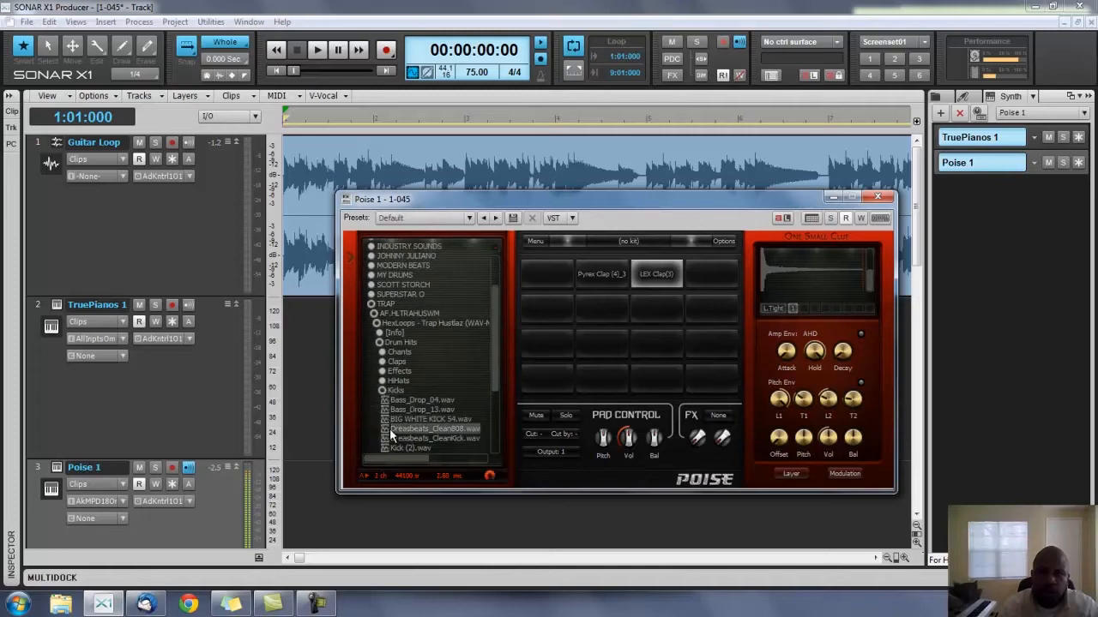
click(391, 438)
click(392, 447)
scroll(392, 445, down, 2)
scroll(394, 450, down, 1)
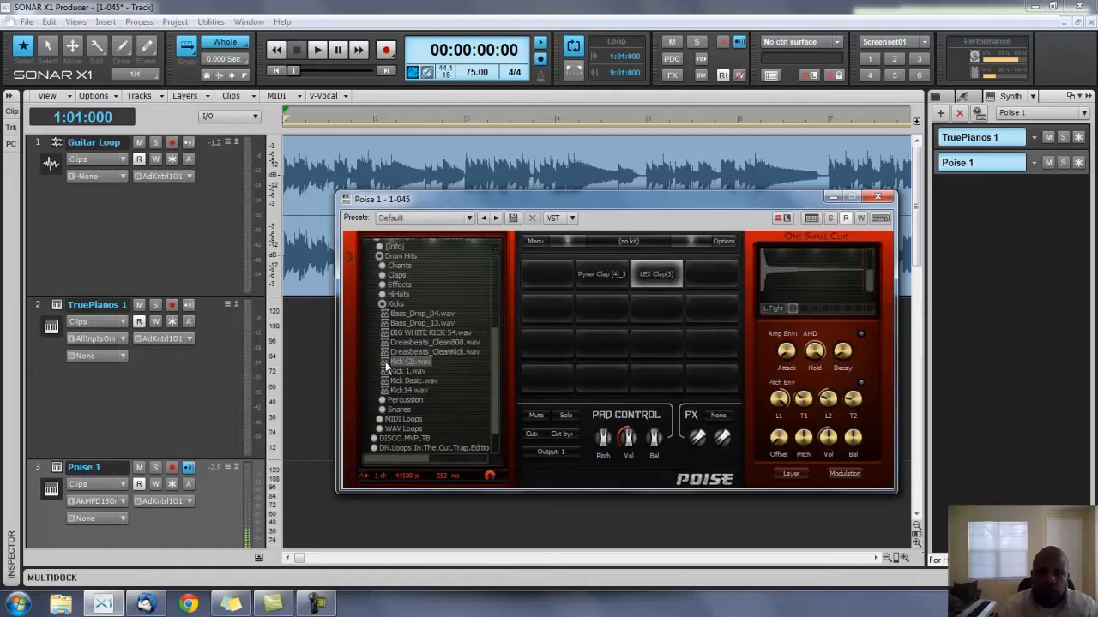
drag(385, 361, 539, 272)
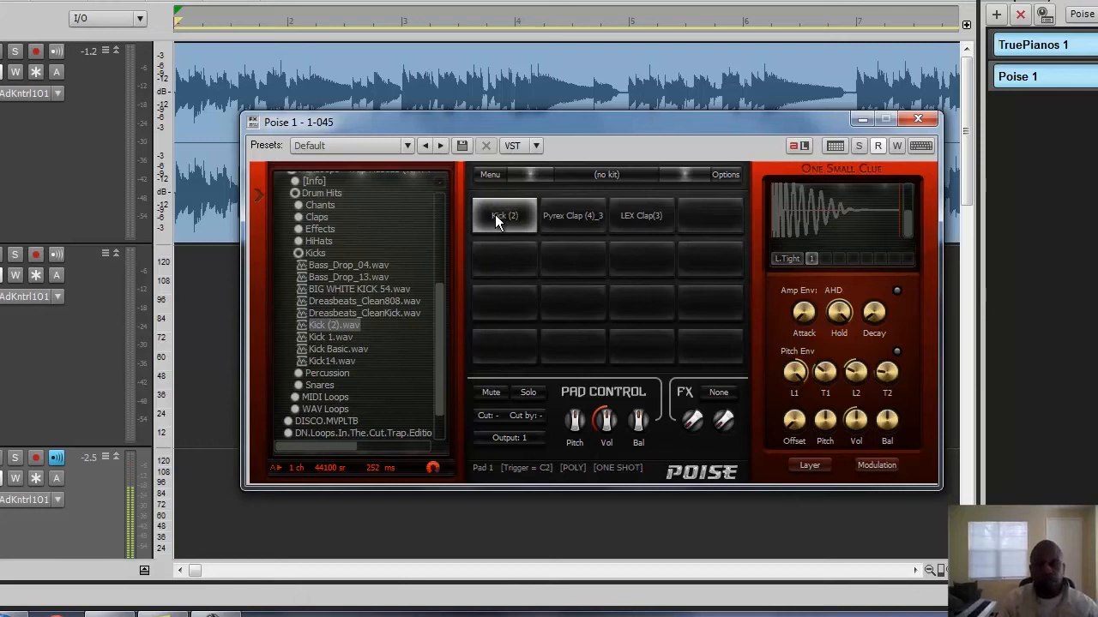
key(space)
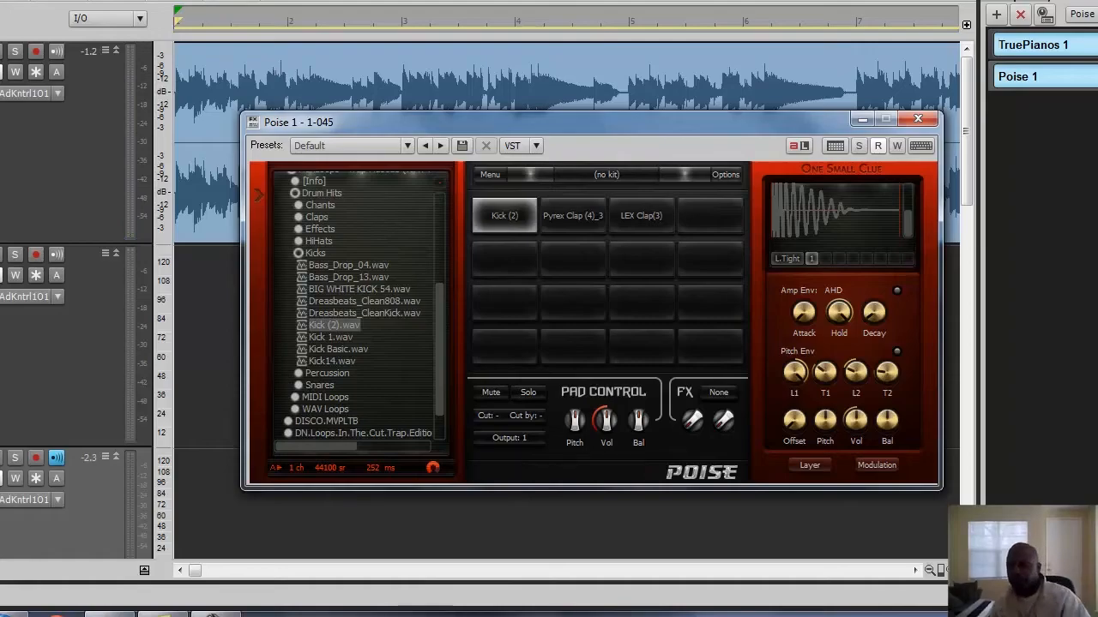
Step: Play the guitar loop with input echo enabled on the TruePianos 1 track to try piano parts over it
mouse_move(1096, 614)
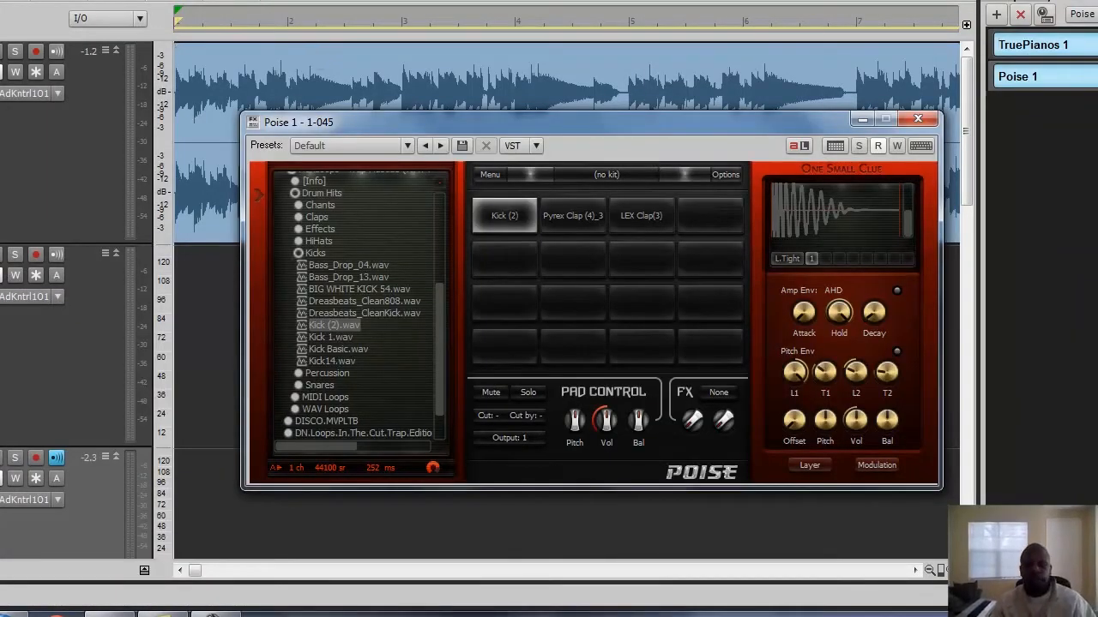
key(space)
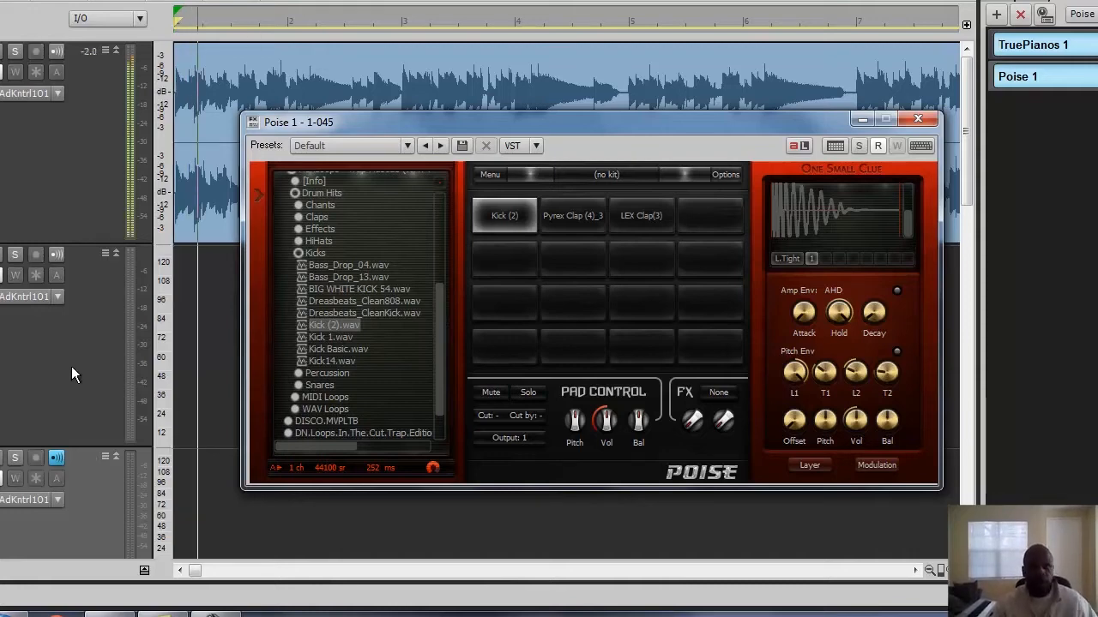
click(55, 260)
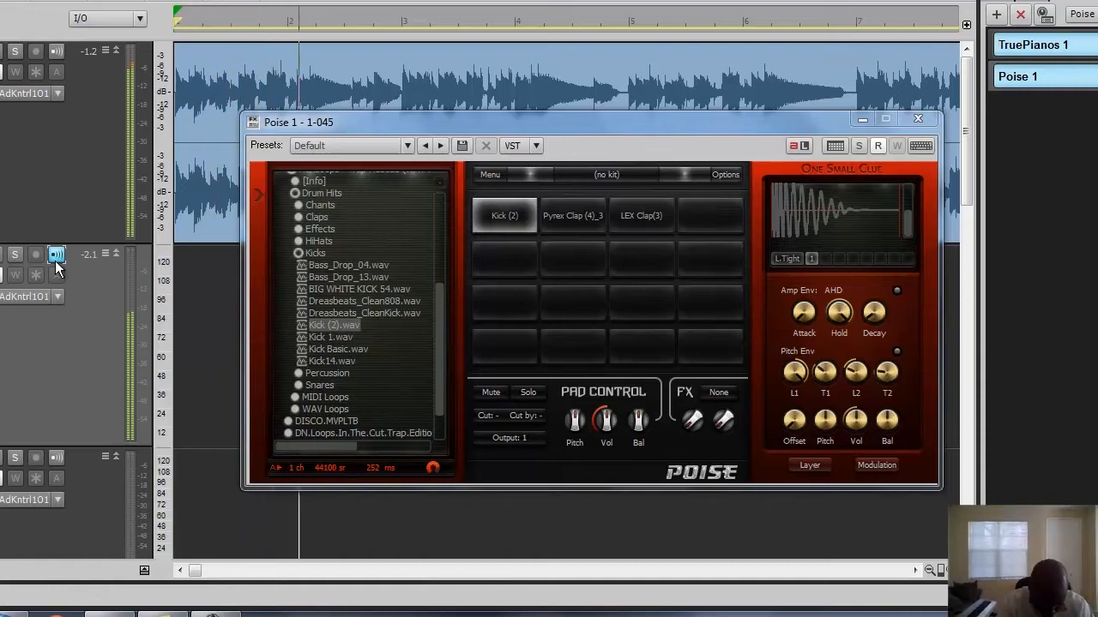
key(r)
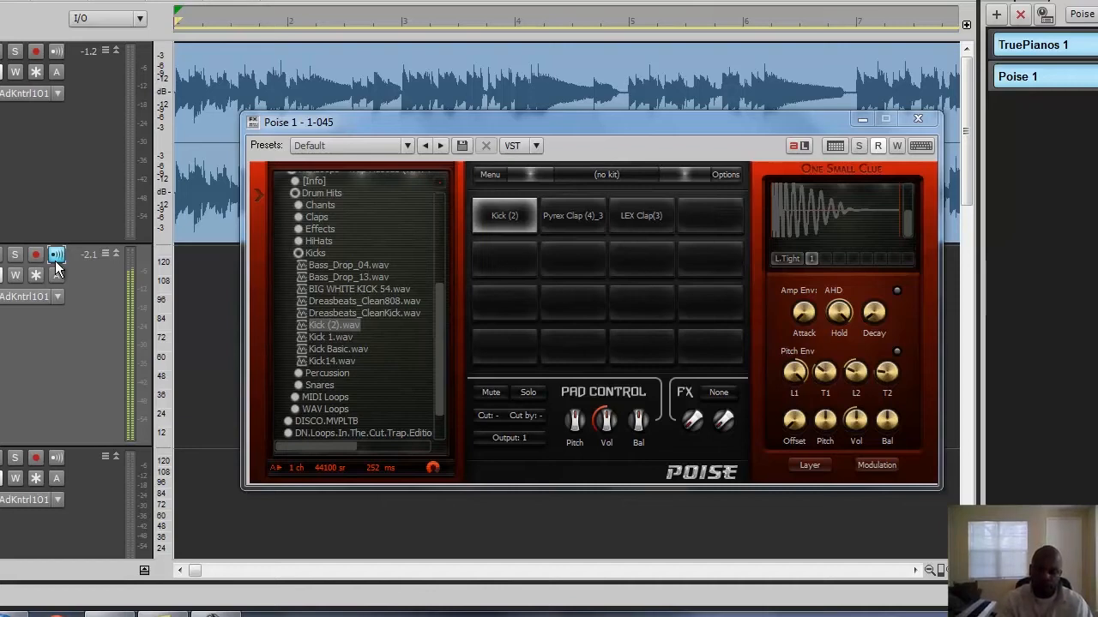
key(space)
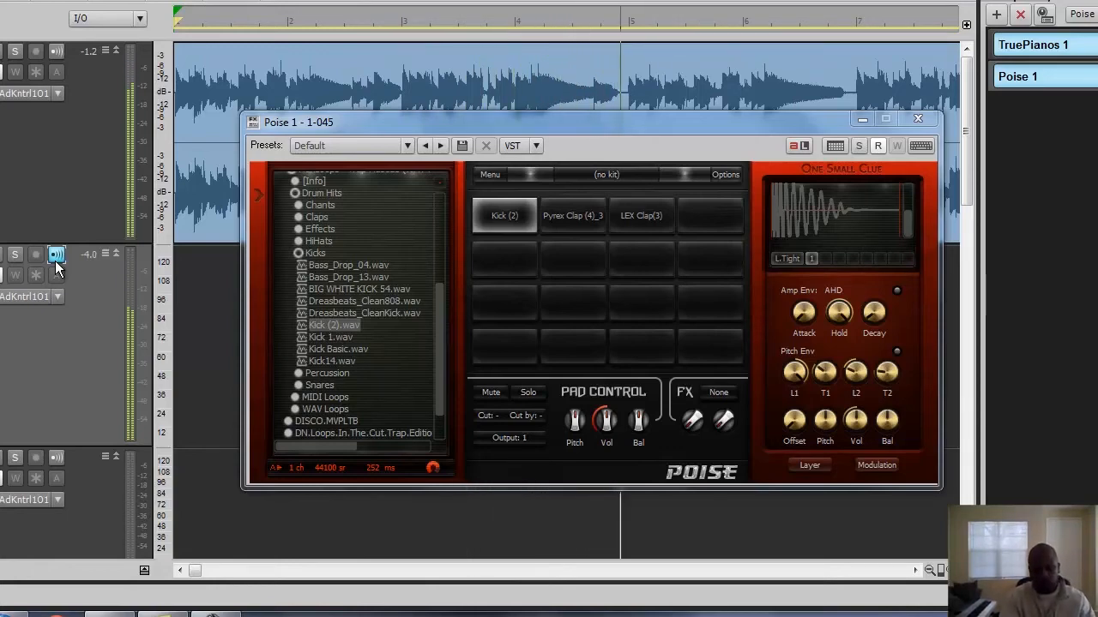
key(space)
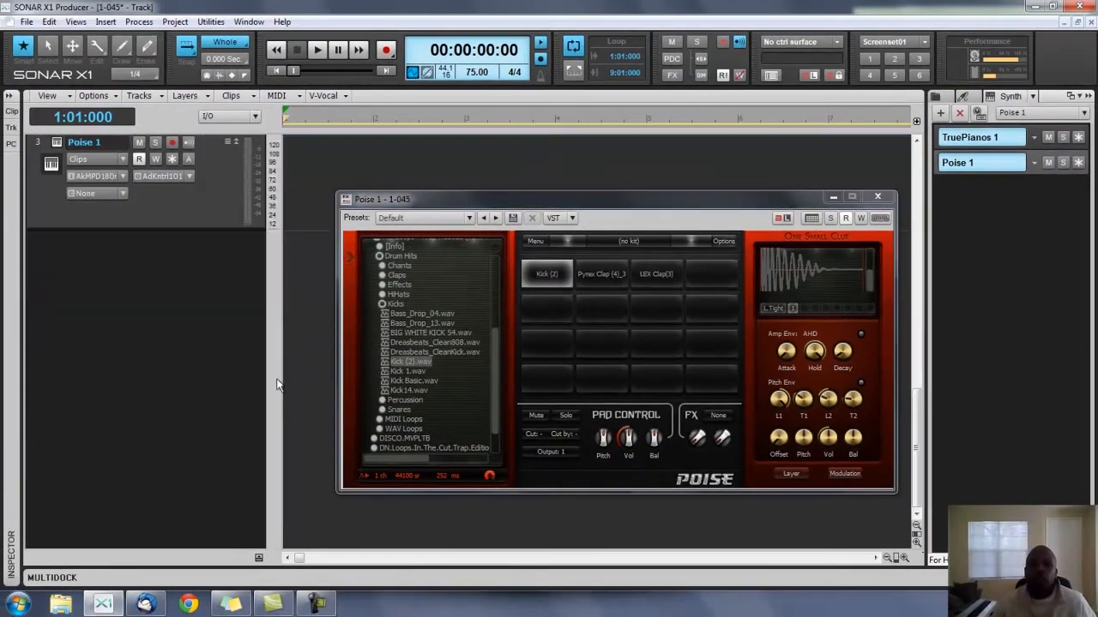
Step: Play the loop and switch input echo from TruePianos 1 to Poise 1 to try the drum pads over it
scroll(209, 392, up, 2)
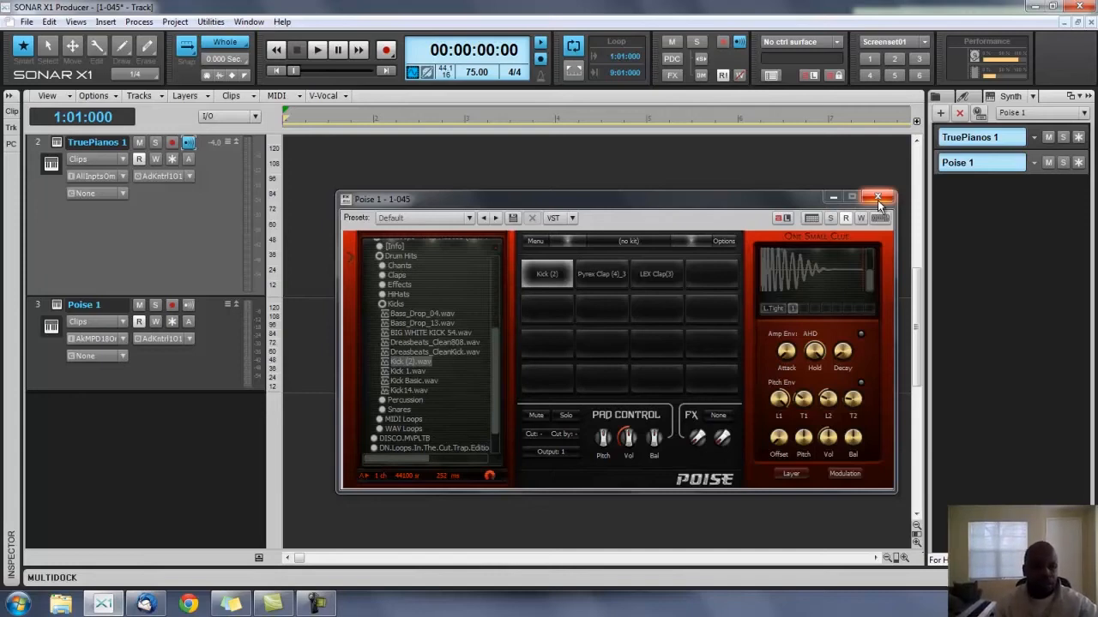
key(space)
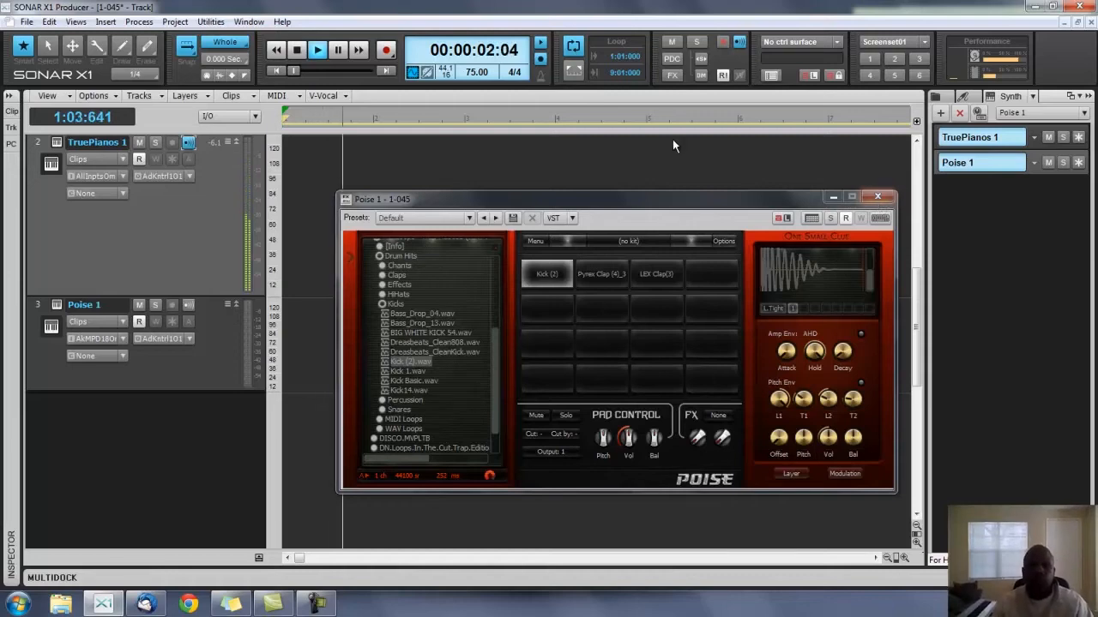
click(187, 142)
click(187, 305)
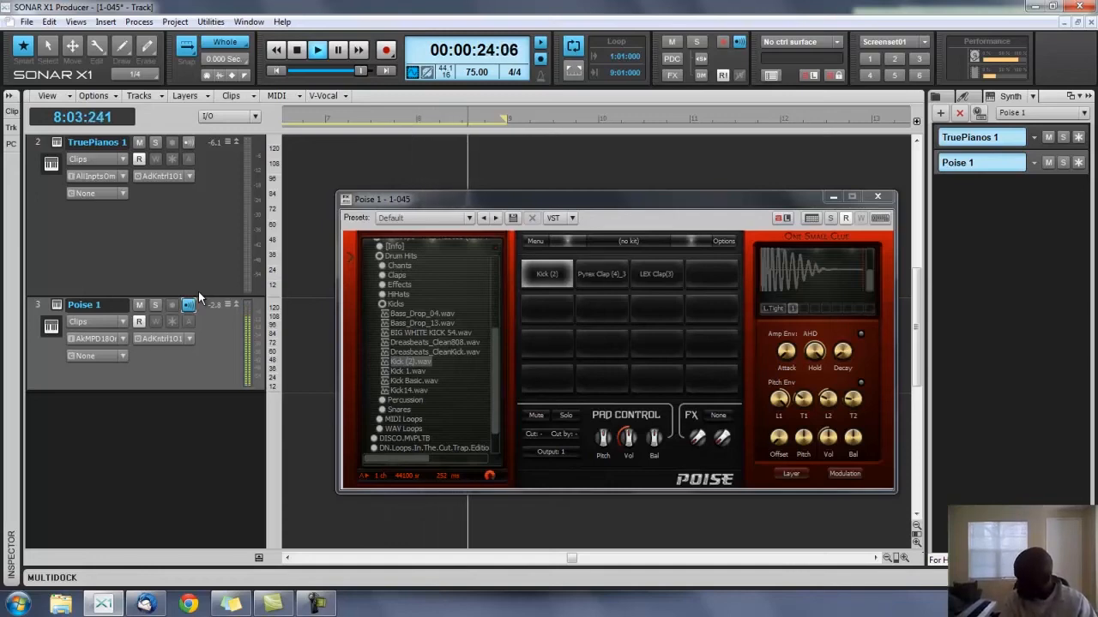
key(space)
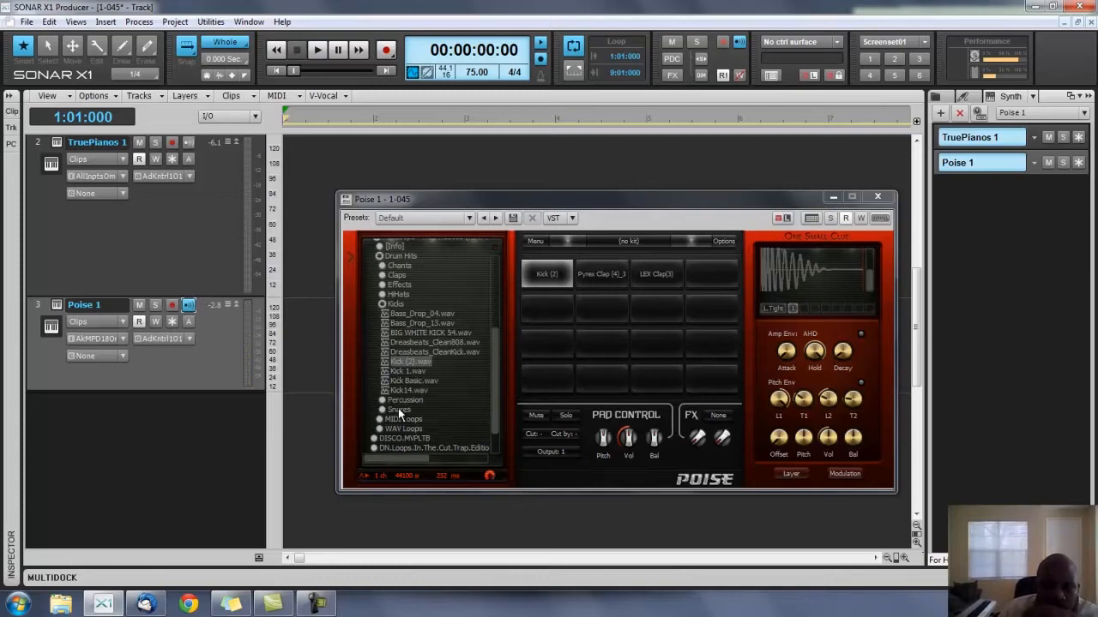
Step: Collapse the Kicks folder and expand the Snares folder in Poise's sample browser
click(397, 314)
click(388, 304)
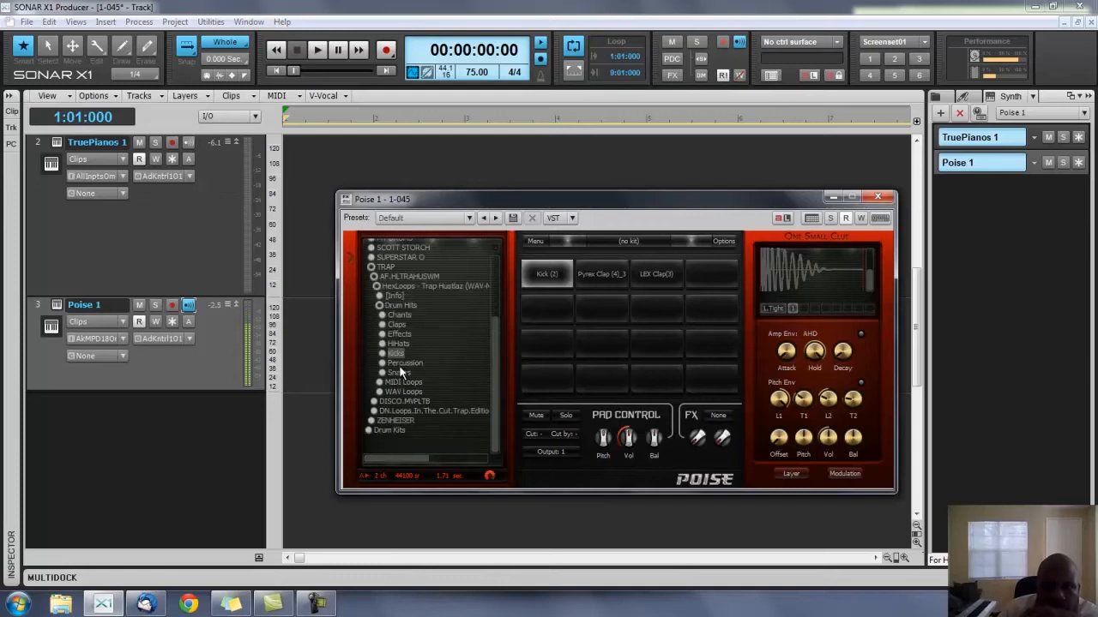
click(398, 372)
Step: Audition the samples in the Snares folder, comparing Snare 2.wav, Snare Basic.wav, Snare.wav, Trap Snare 2.wav and SNARE (7).wav
click(404, 392)
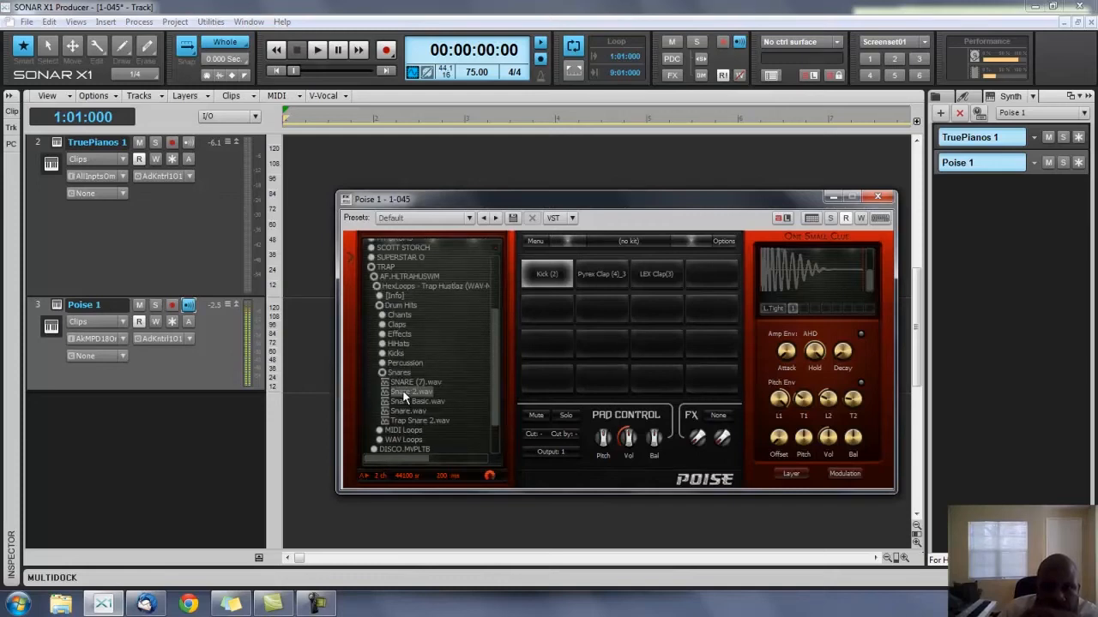
click(398, 410)
click(394, 420)
click(401, 401)
click(402, 384)
click(403, 391)
click(398, 404)
click(398, 409)
click(397, 416)
click(402, 400)
click(401, 411)
click(399, 419)
click(401, 391)
click(403, 383)
Step: Expand the Claps folder and audition its clap samples through Pyrex Clap (4)_3.wav
click(397, 324)
click(397, 333)
click(396, 343)
click(395, 352)
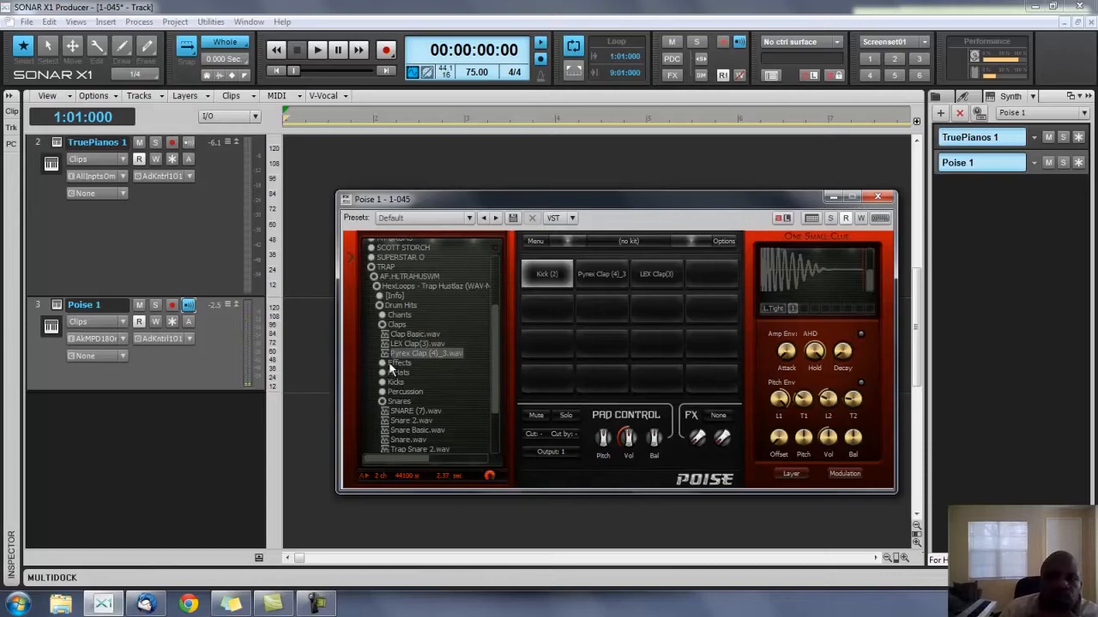
Step: Expand the Effects folder and audition effect samples, including Down Rise Fx - SSO.wav
click(399, 362)
click(420, 381)
click(399, 411)
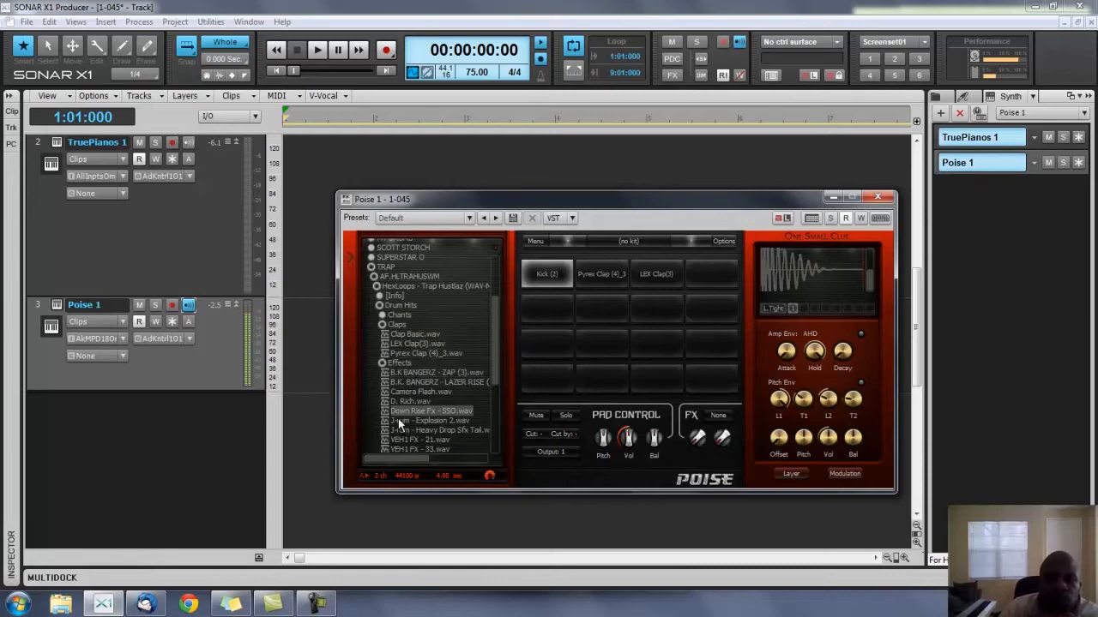
Step: Collapse the Claps and Drum Hits folders and the whole HexLoops Trap Hustlaz pack
click(382, 327)
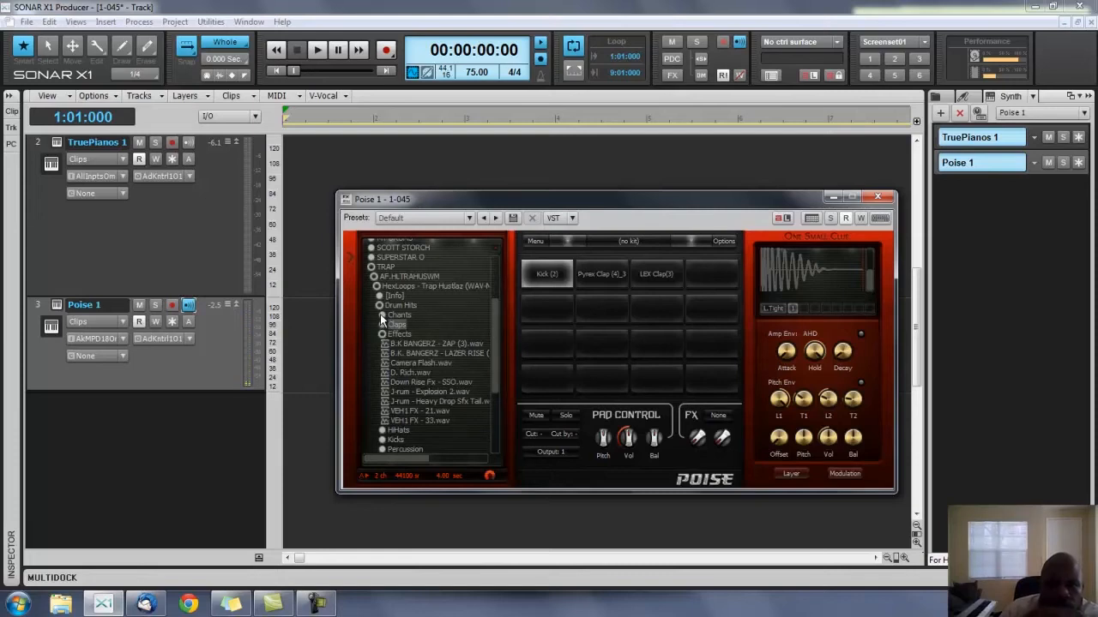
double_click(415, 309)
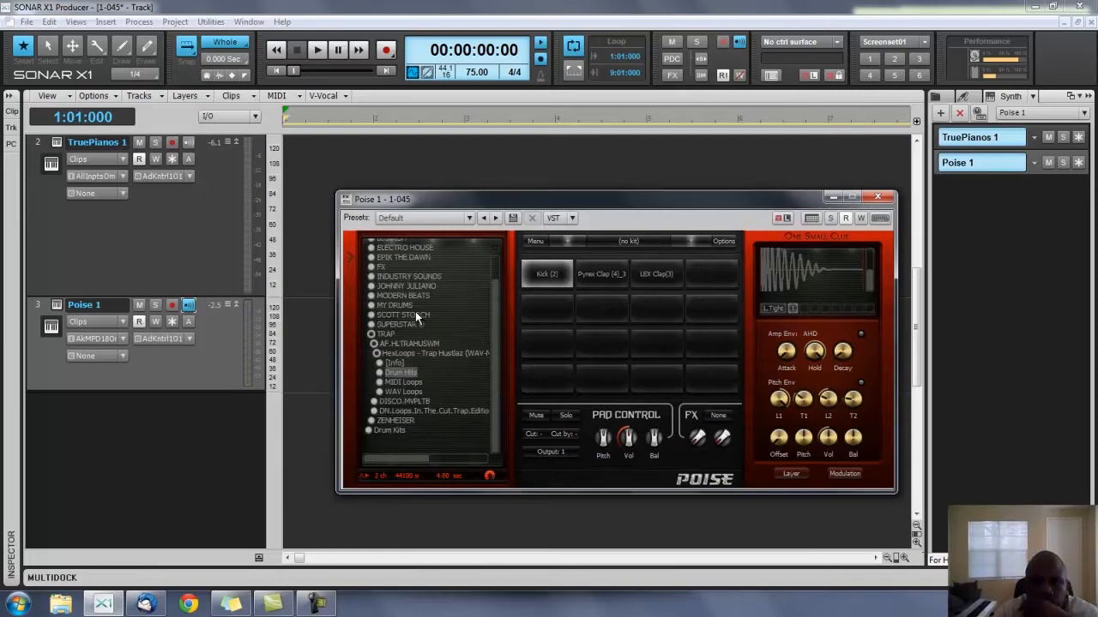
key(Down)
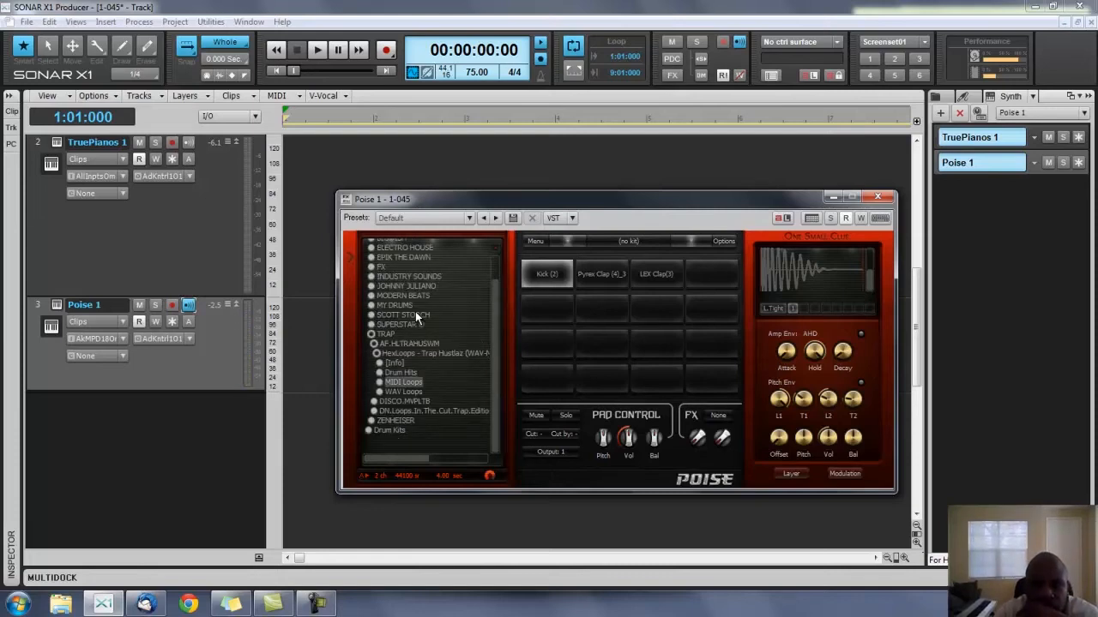
key(Left)
key(Left)
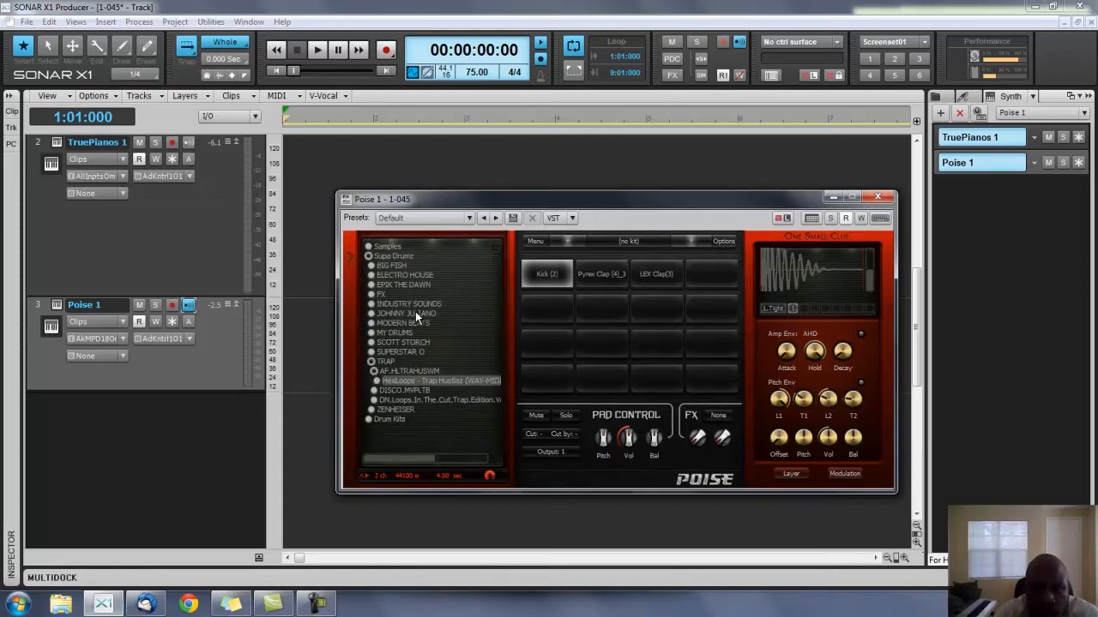
Step: Collapse AF.HLTRAHUSWM and expand the DISCO.MVPLTB folder to reach MVP Loops - Trap Boys
key(Down)
key(Up)
key(Up)
key(Left)
key(Down)
key(Right)
key(Down)
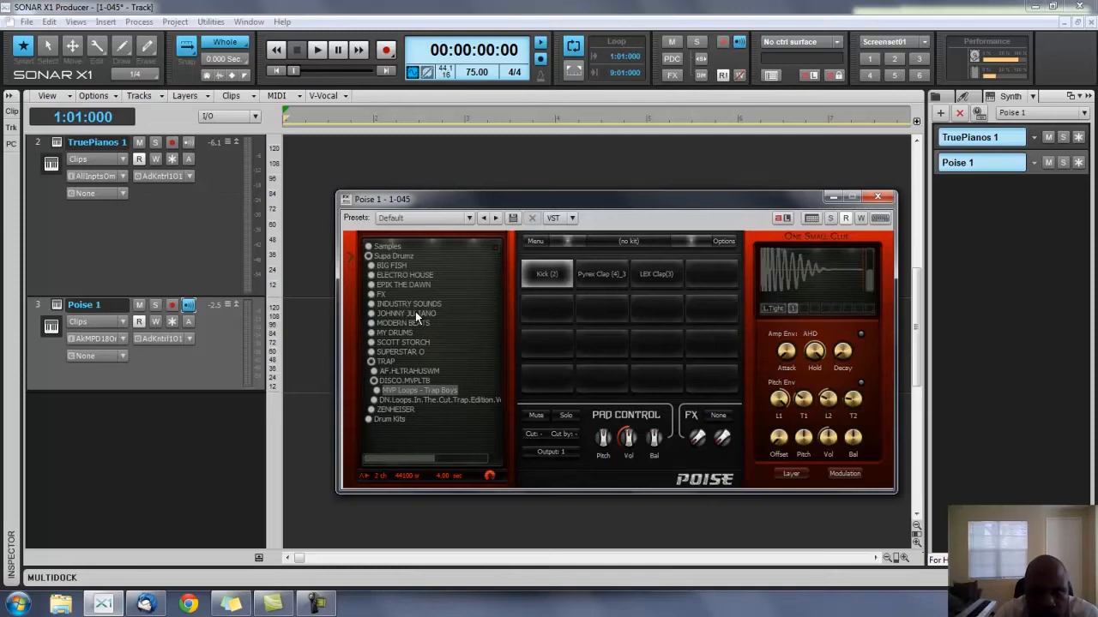
Step: Expand MVP Loops - Trap Boys and audition its WAV loops, including 04 140 C#m.wav and 03 138 C.wav
key(Right)
key(Down)
key(Down)
key(Down)
key(Down)
key(Down)
key(Down)
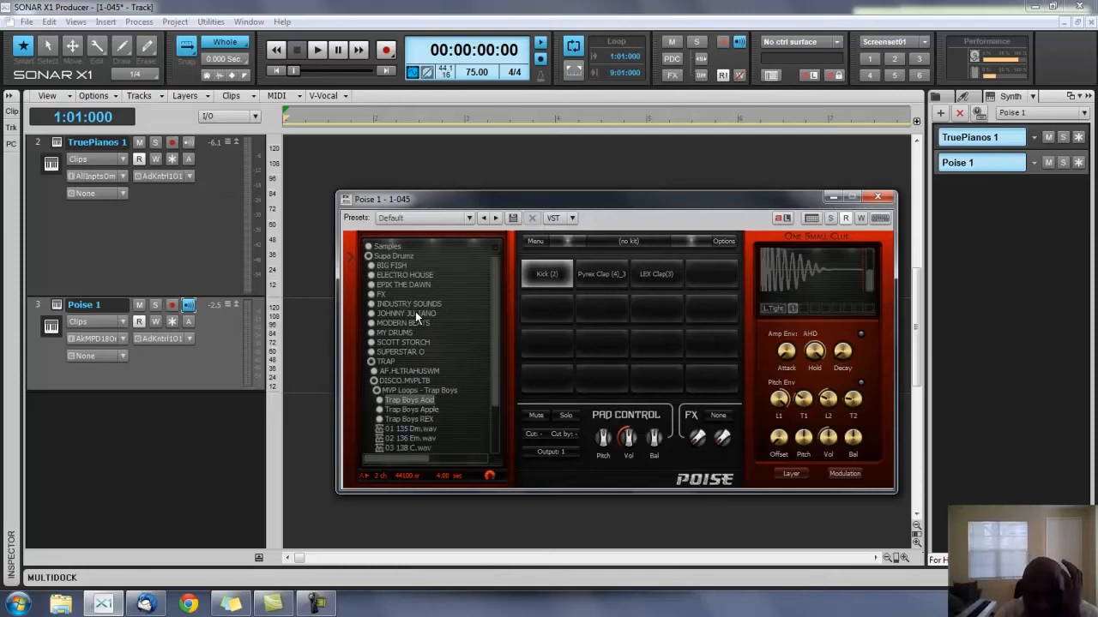
key(Down)
key(Down)
key(Down)
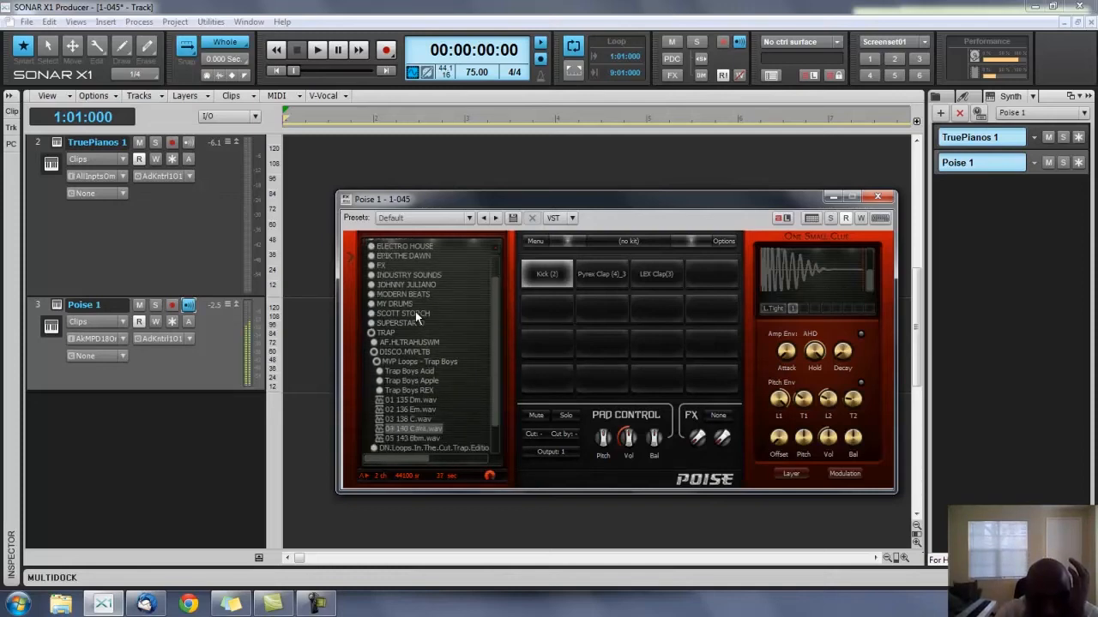
key(Up)
Step: Collapse DISCO.MVPLTB and expand the DN.Loops.In.The.Cut.Trap.Edition folder and its 01 140 F subfolder
key(Left)
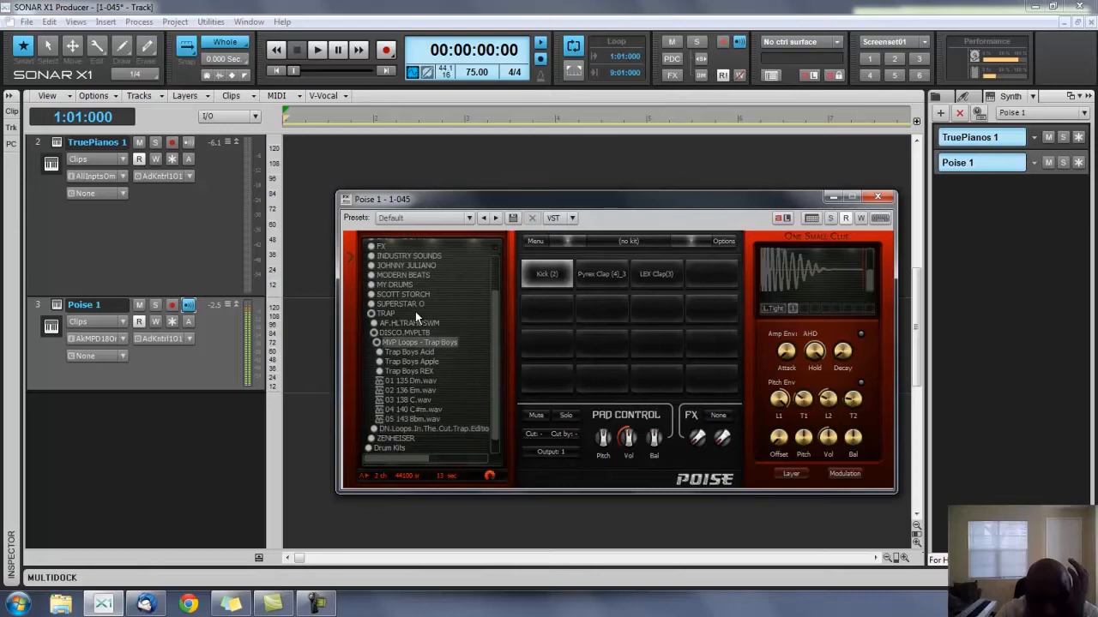
key(Left)
key(Left)
key(Down)
key(Down)
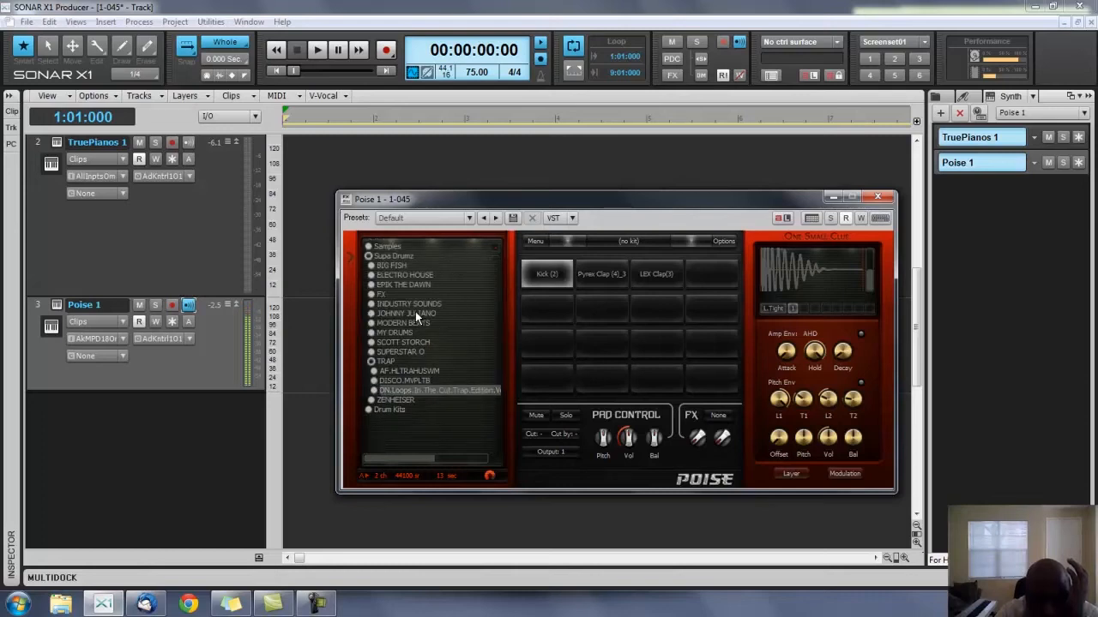
key(Right)
key(Down)
key(Right)
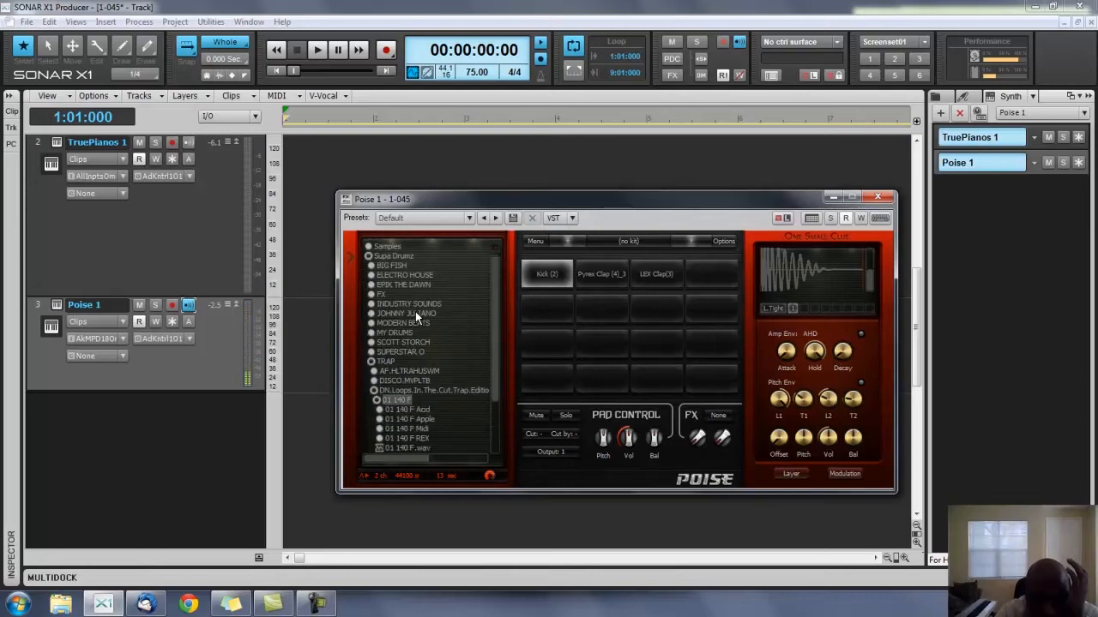
Step: Audition 01 140 F.wav and expand the 01 140 F Acid subfolder to view its samples
key(Down)
key(Down)
key(Down)
key(Down)
key(Down)
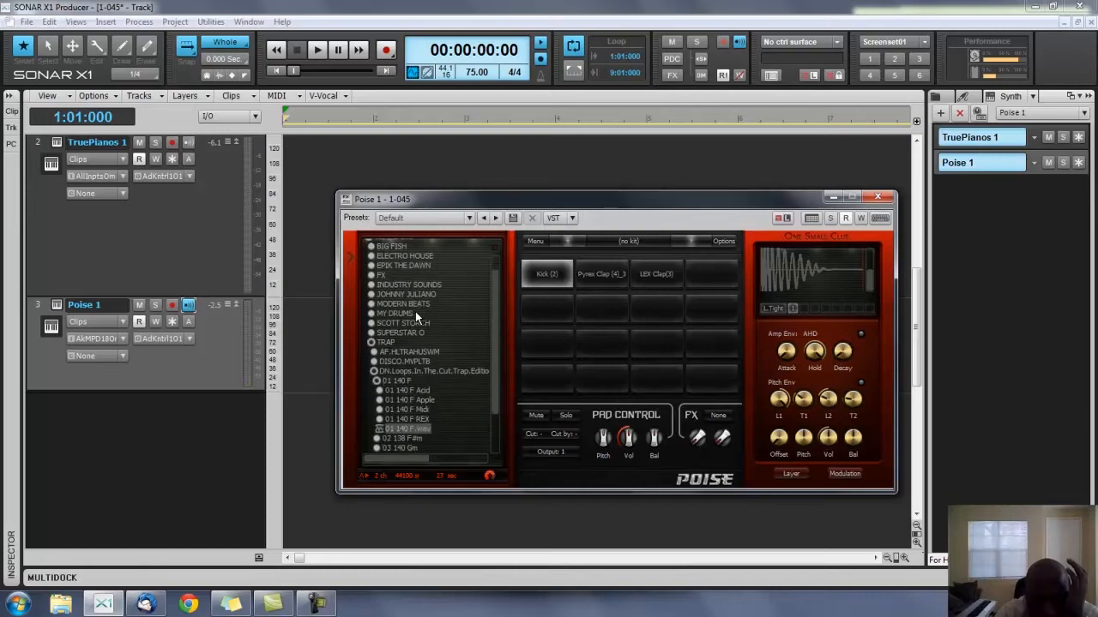
key(Up)
key(Up)
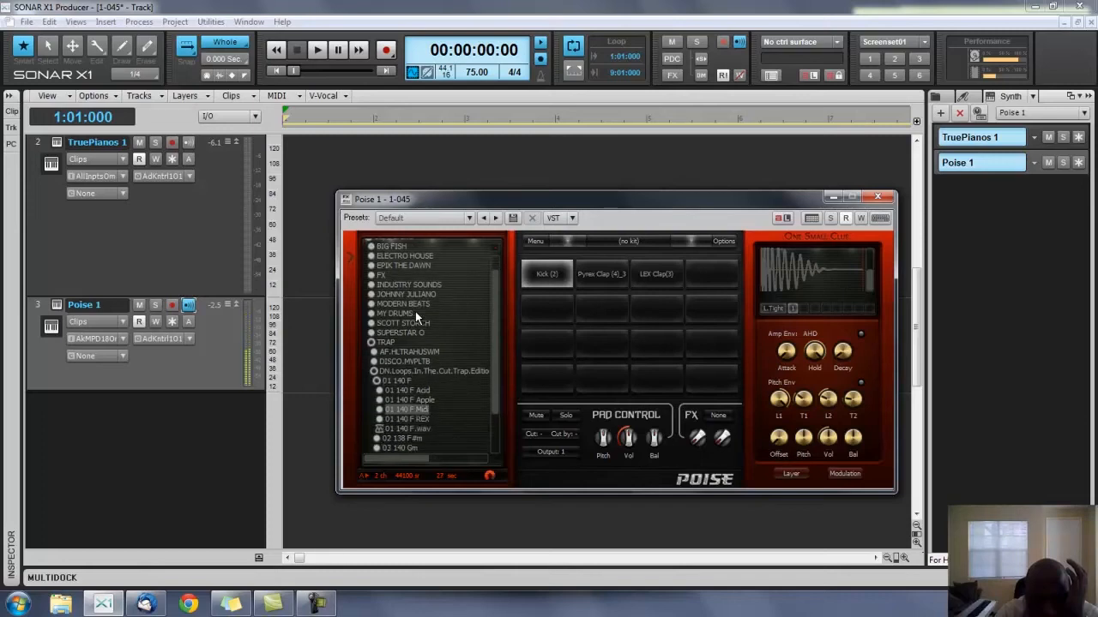
key(Up)
key(Up)
key(Right)
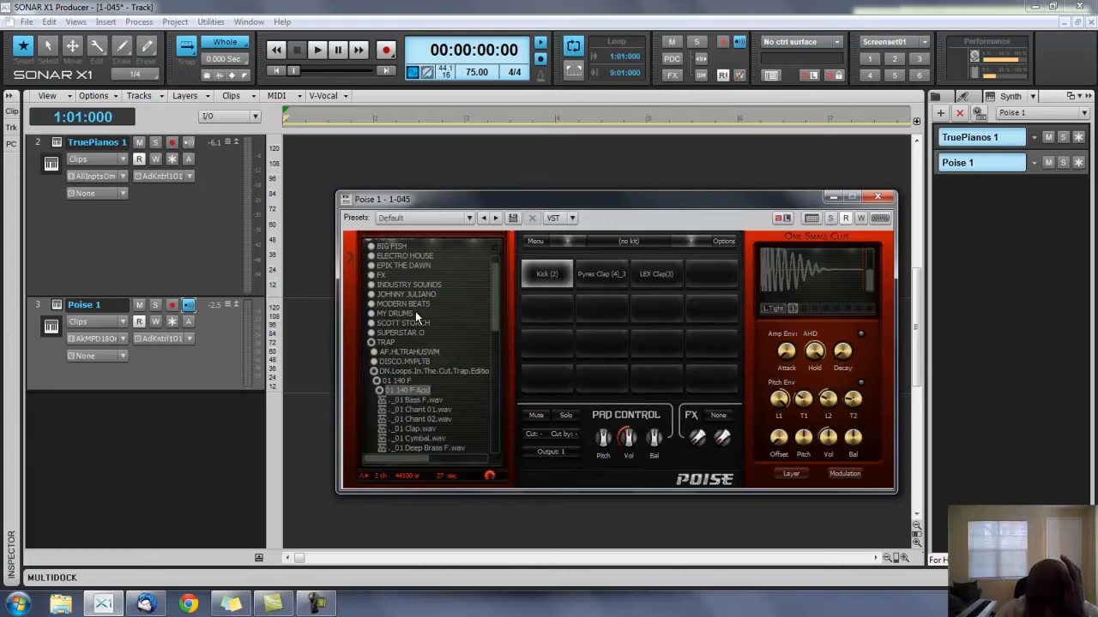
Step: Collapse the 01 140 F Acid subfolder and its parent folders up to TRAP
key(Left)
key(Left)
key(Left)
key(Left)
key(Left)
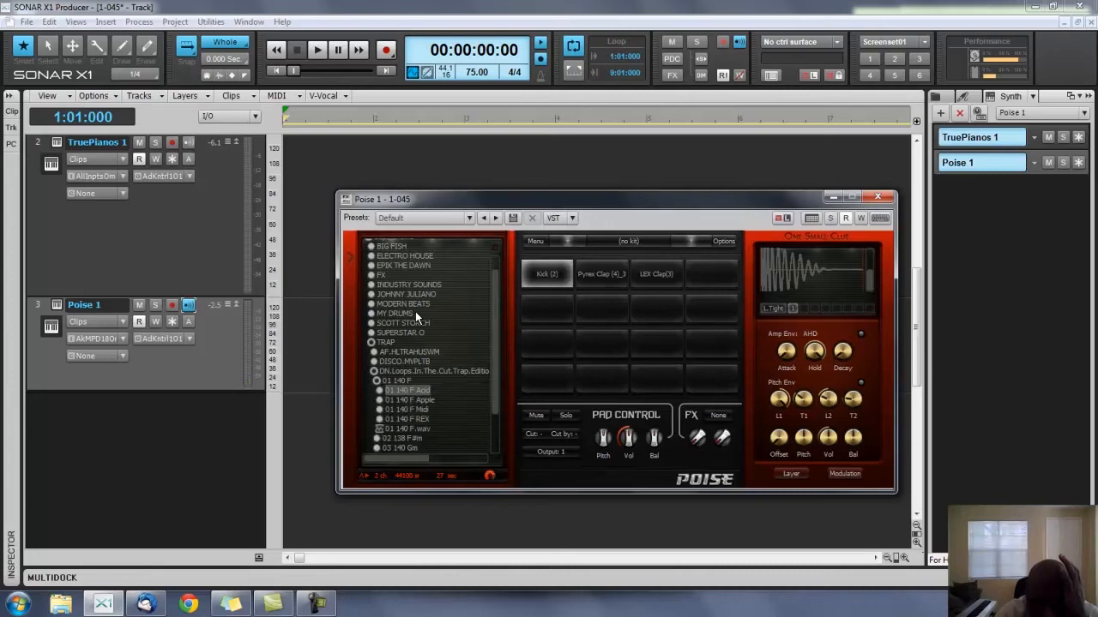
key(Left)
key(Left)
Step: Expand the ZENHEISER folder to view its sample packs, and collapse it again
key(Down)
key(Right)
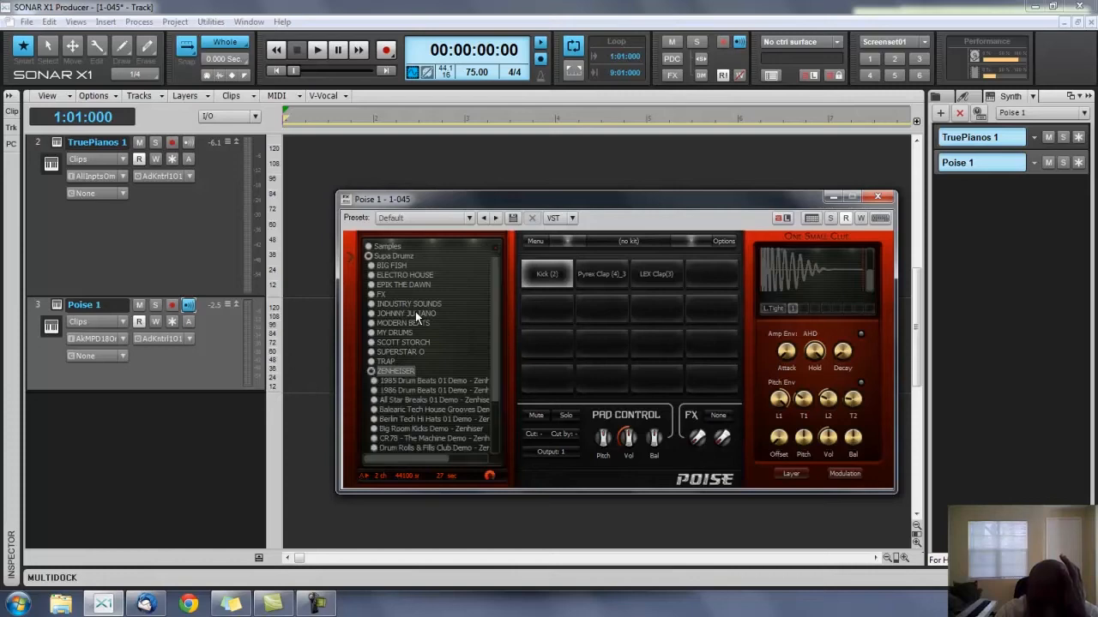
key(Left)
Step: Expand the TRAP folder and AF.HLTRAHUSWM, and select the HexLoops Trap Hustlaz pack
key(Up)
key(Right)
key(Down)
key(Right)
key(Down)
key(Up)
key(Up)
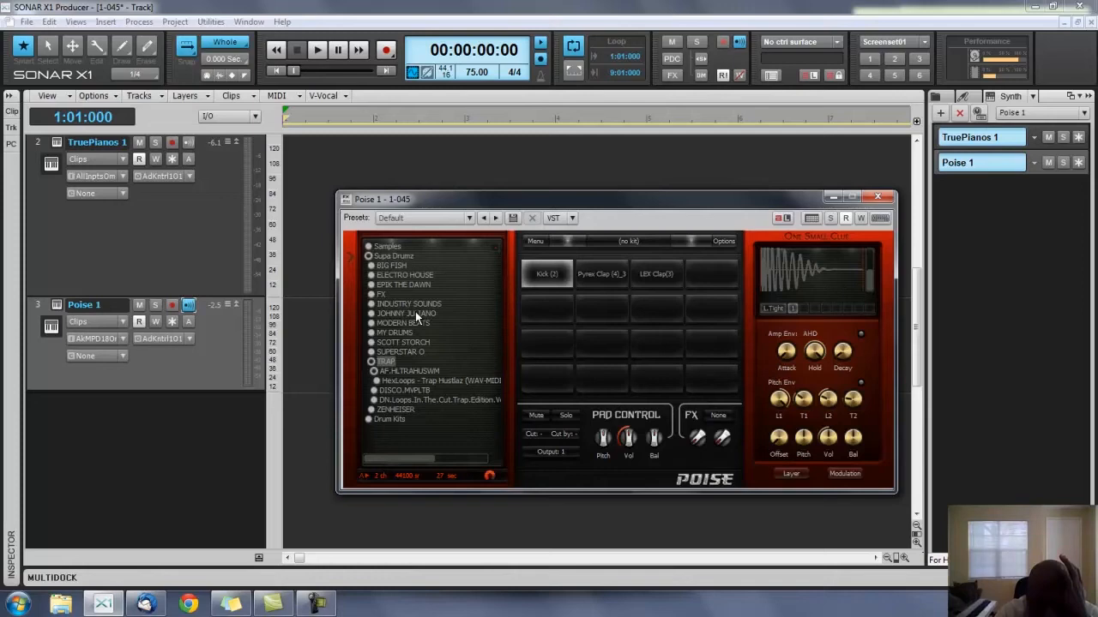
key(Down)
key(Down)
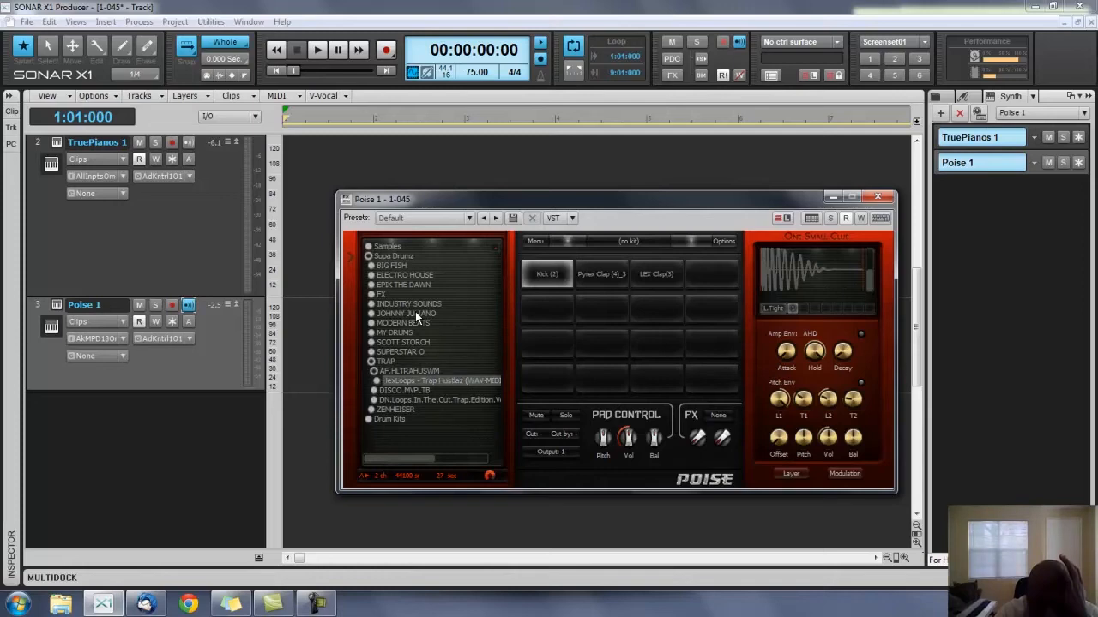
Step: Expand the HexLoops Trap Hustlaz pack, its Drum Hits folder and the Snares folder inside
key(Right)
key(Down)
key(Down)
key(Right)
key(Down)
key(Down)
key(Down)
key(Down)
key(Down)
key(Down)
key(Down)
key(Right)
Step: Audition the snare samples from SNARE (7).wav to Trap Snare 2.wav and select Snare.wav
key(Down)
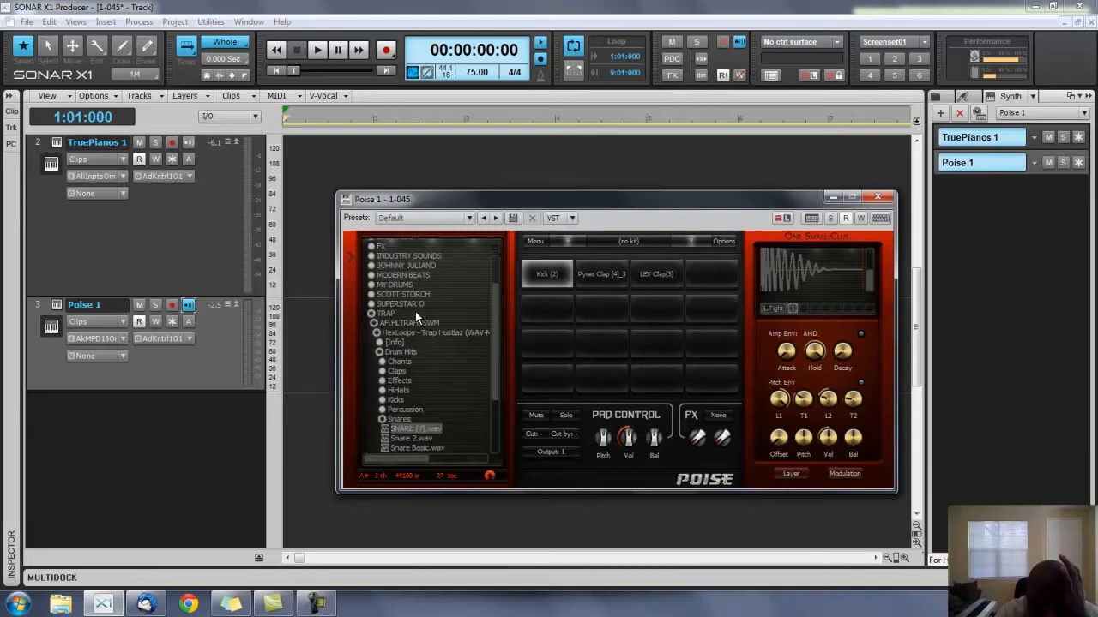
key(Down)
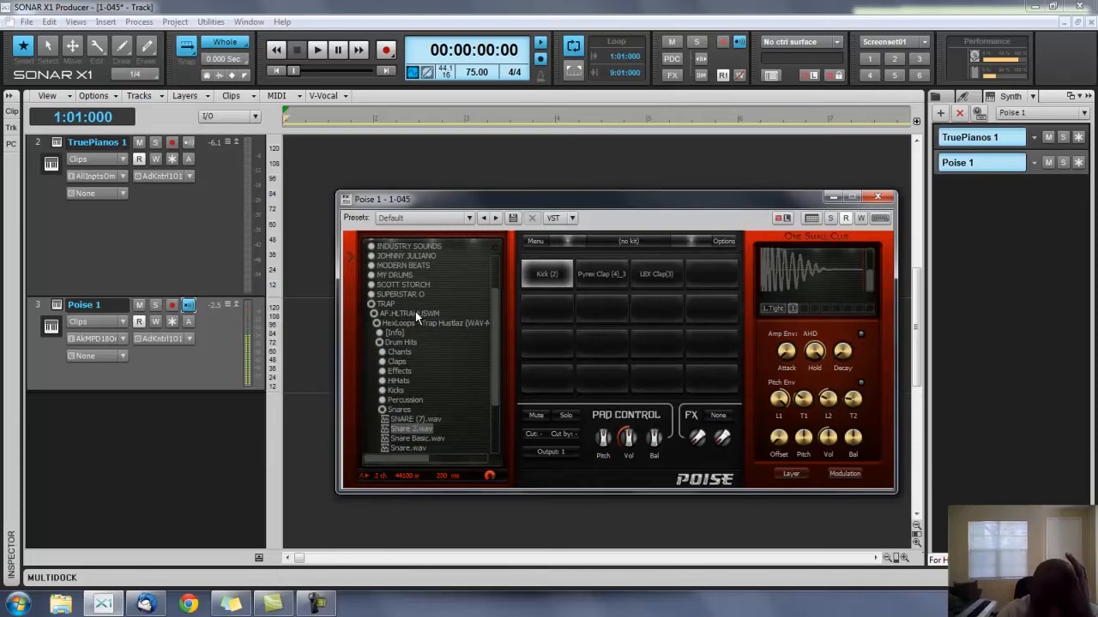
key(Down)
key(Down)
key(Down)
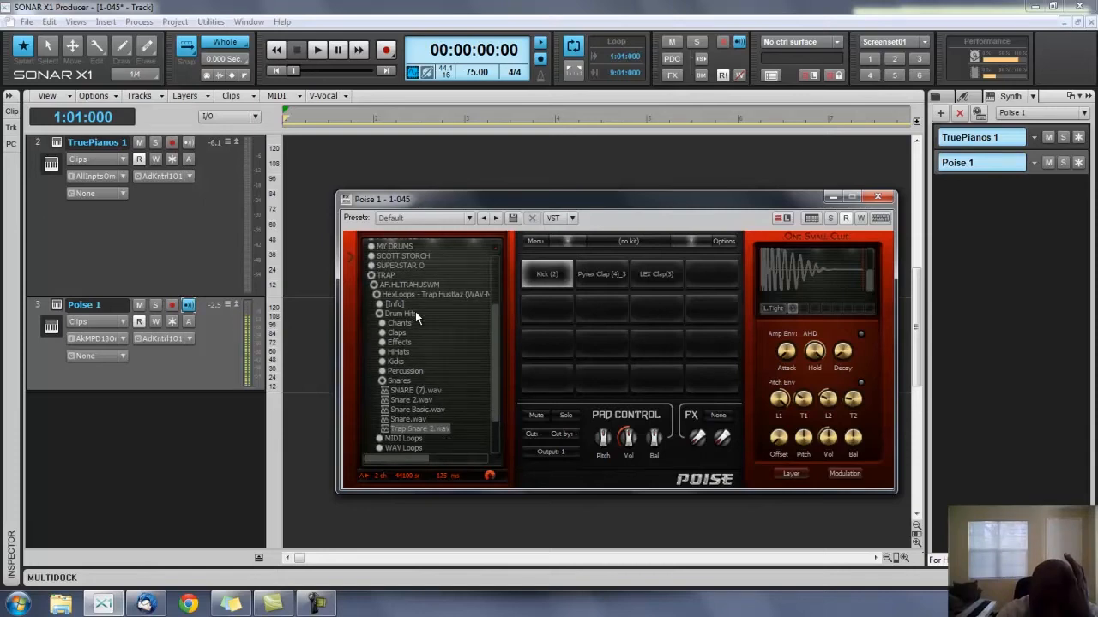
key(Up)
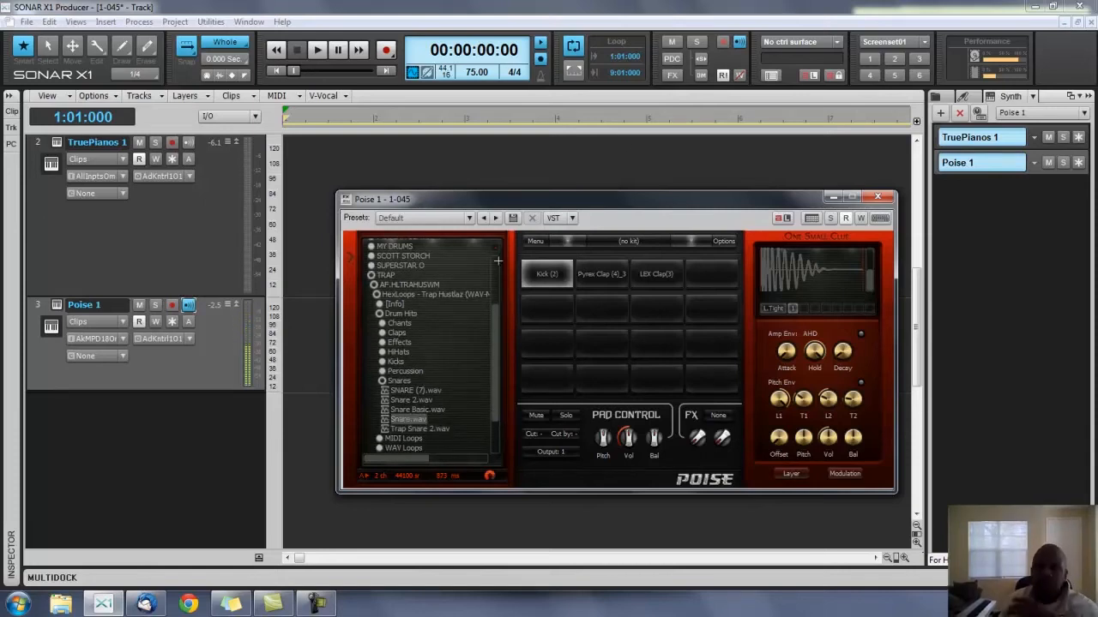
Step: Replace the Pyrex Clap on the second Poise pad with Snare.wav and play the project to hear it
click(579, 268)
click(578, 269)
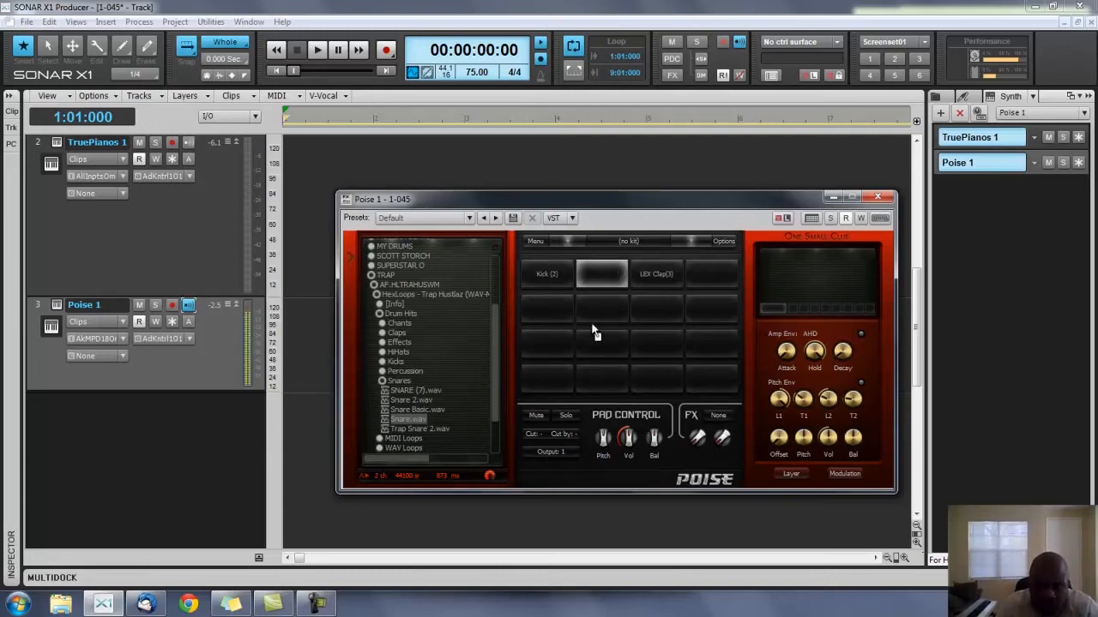
click(598, 275)
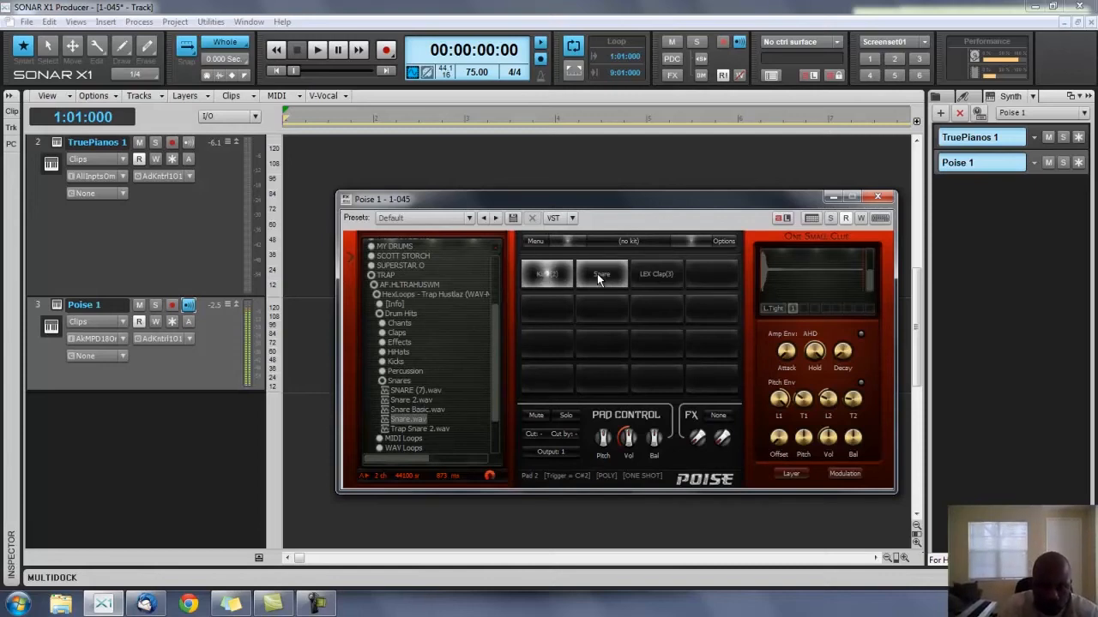
key(space)
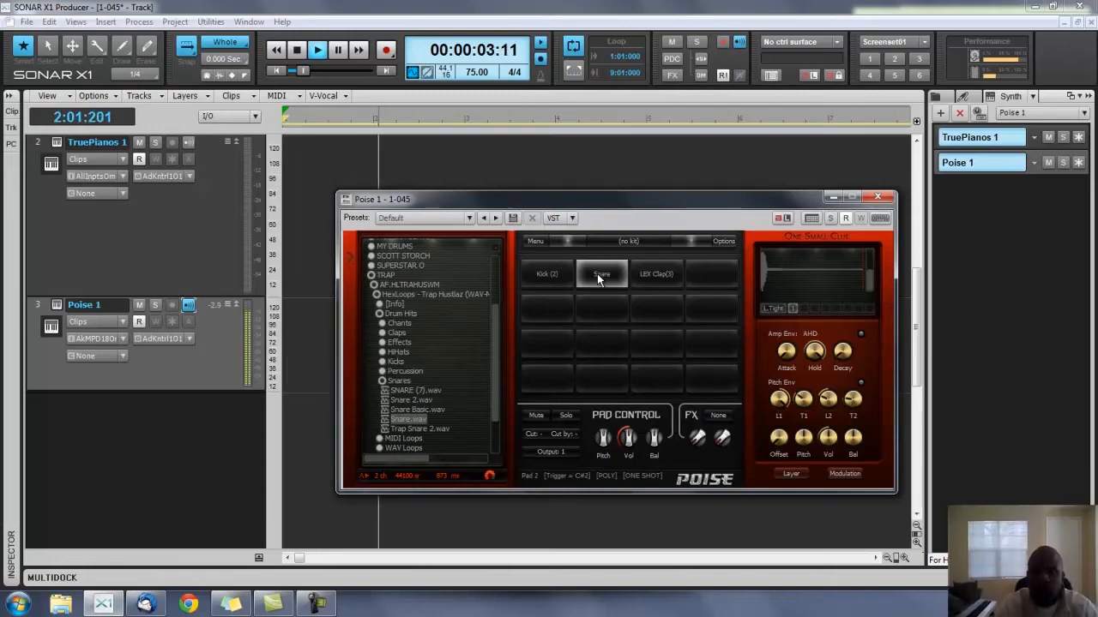
key(space)
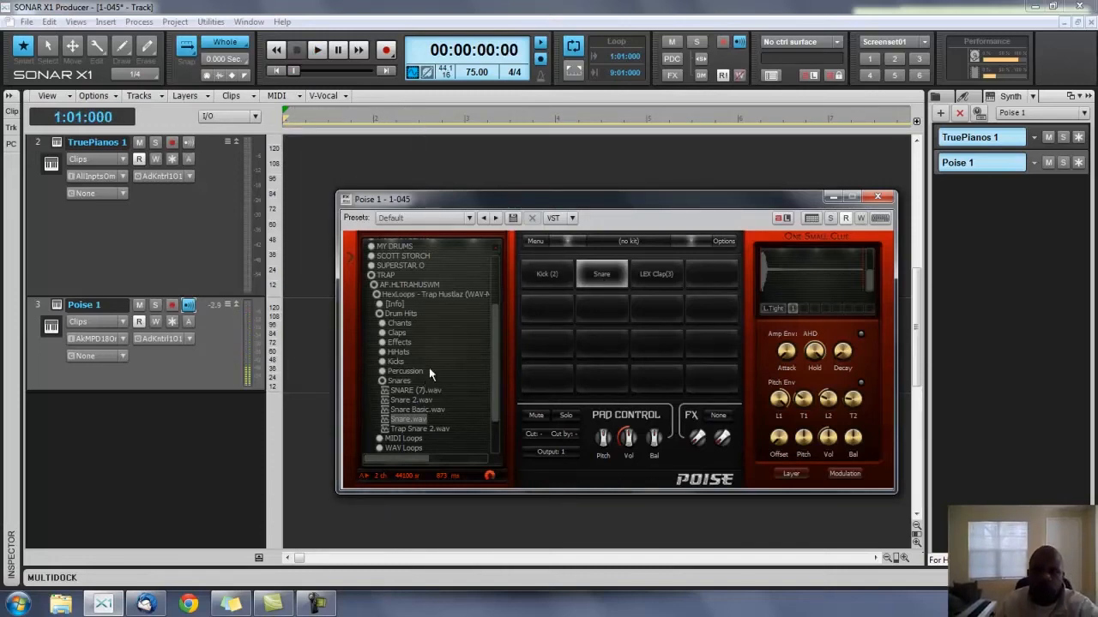
Step: Collapse the Snares folder, expand the Kicks folder and audition its first kick sample, Bass_Drop_04.wav
key(Left)
key(Left)
key(Right)
key(Down)
key(Down)
key(Down)
key(Down)
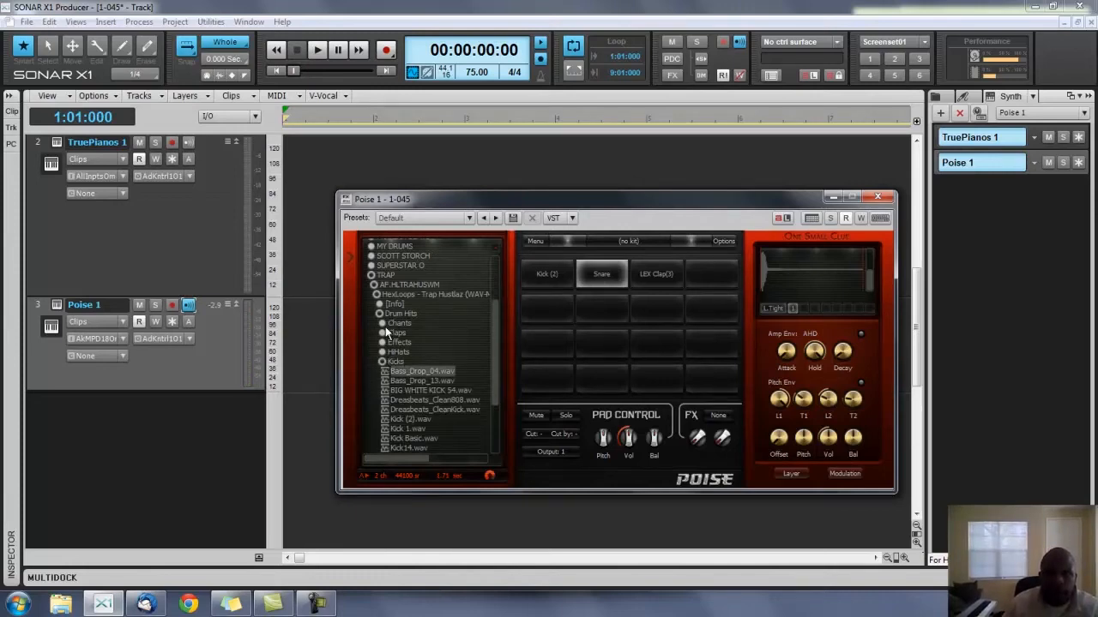
Step: Audition the remaining kick samples down to Kick14.wav, go back to Kick (2).wav and collapse the Kicks folder
key(Down)
key(Down)
key(Down)
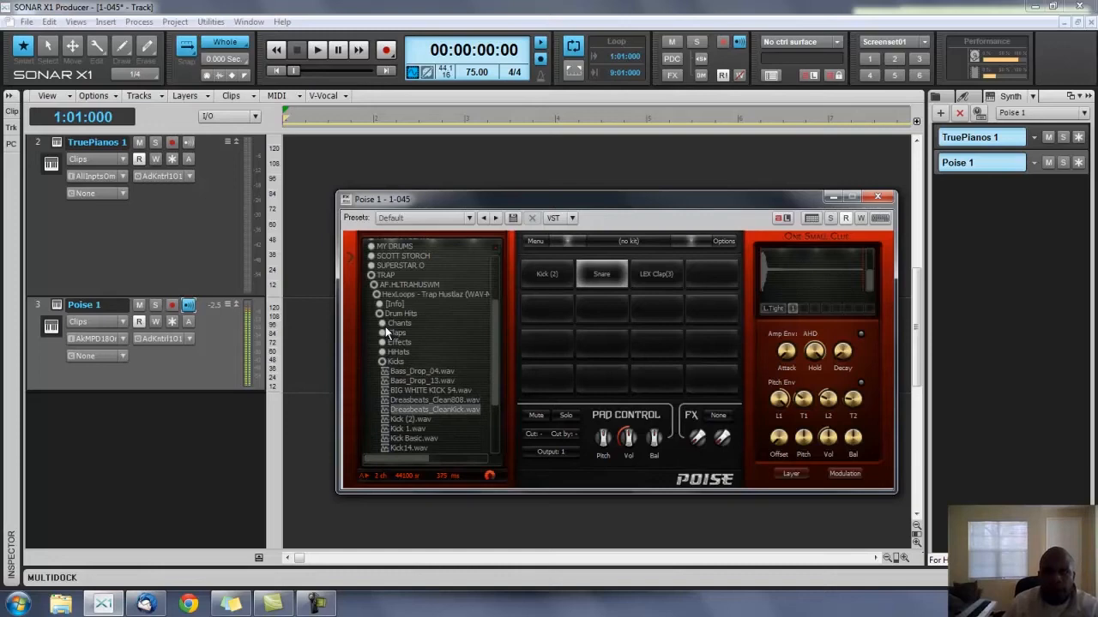
key(Down)
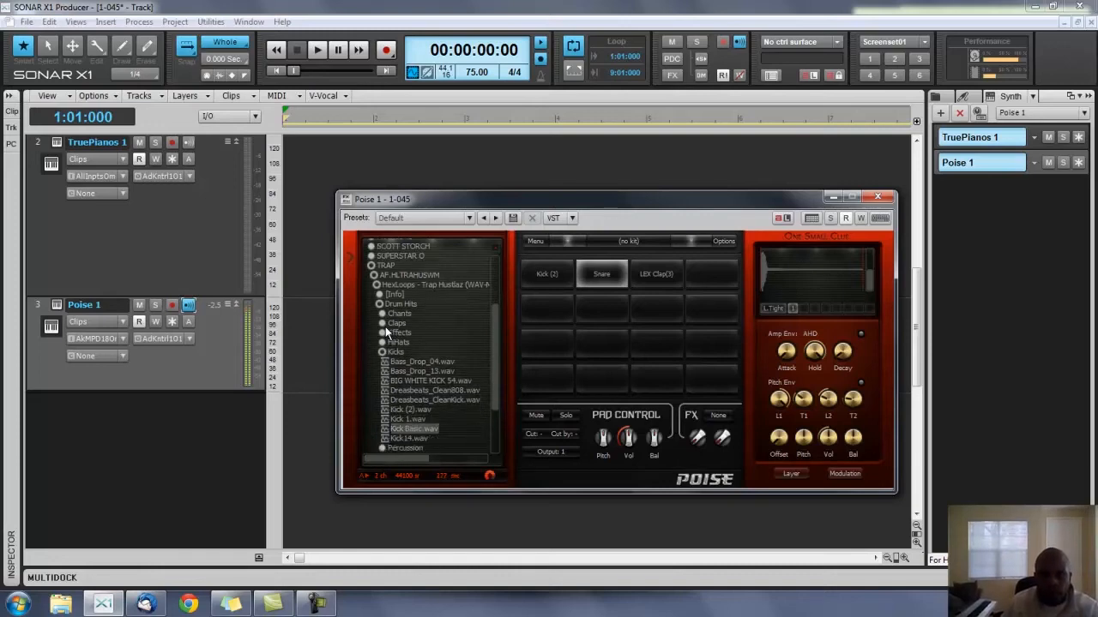
key(Down)
key(Up)
key(Up)
key(Up)
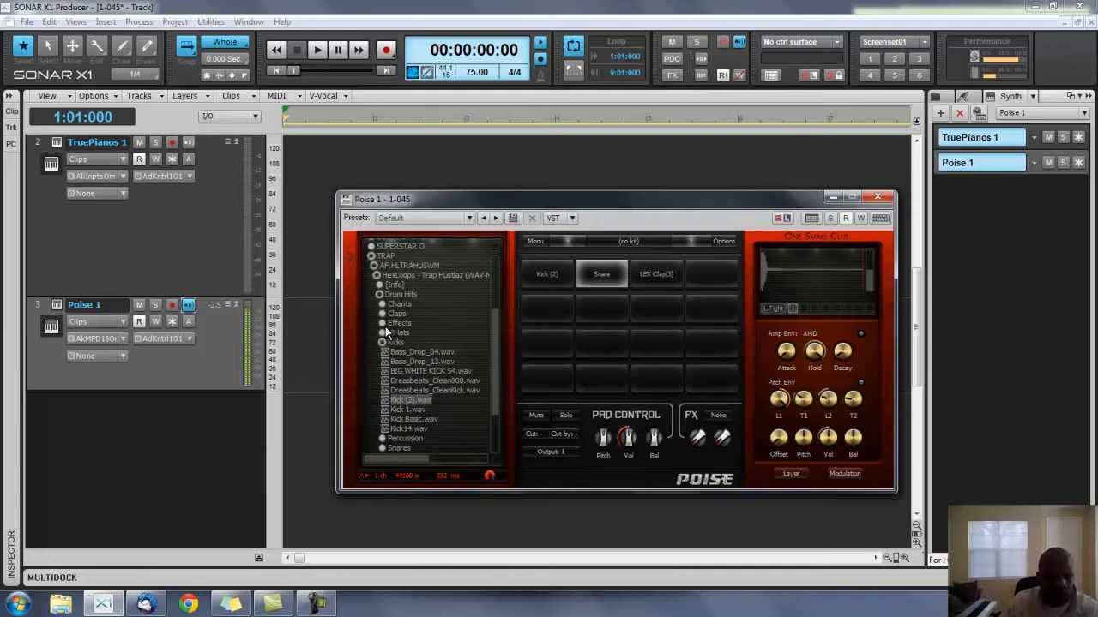
key(Left)
key(Left)
Step: Play the project from the start to rehearse the drum pattern, and stop playback
key(space)
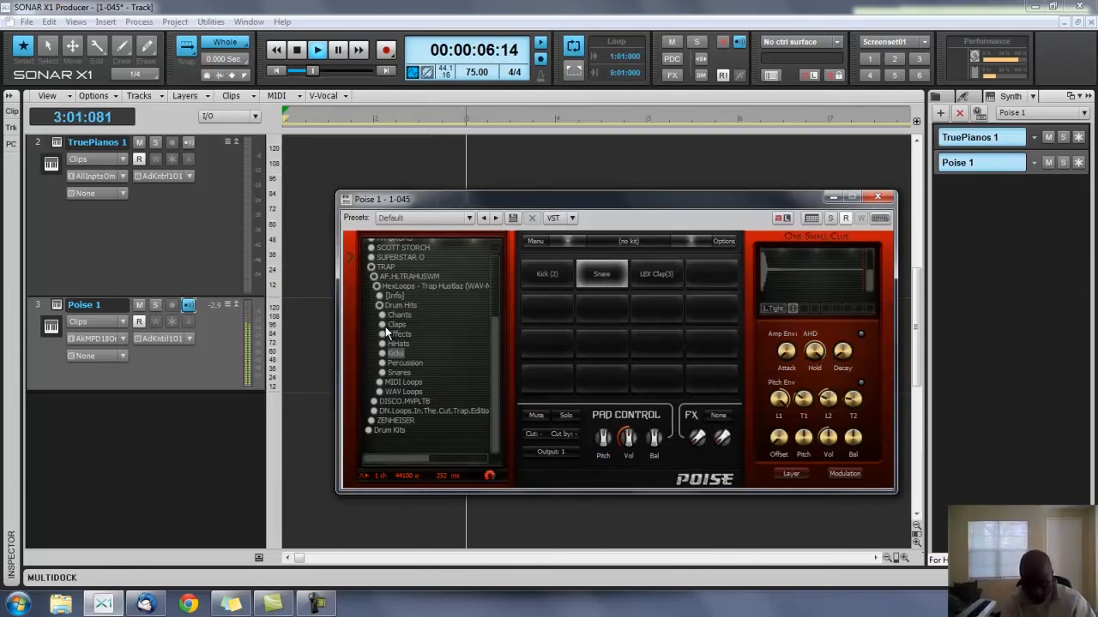
key(space)
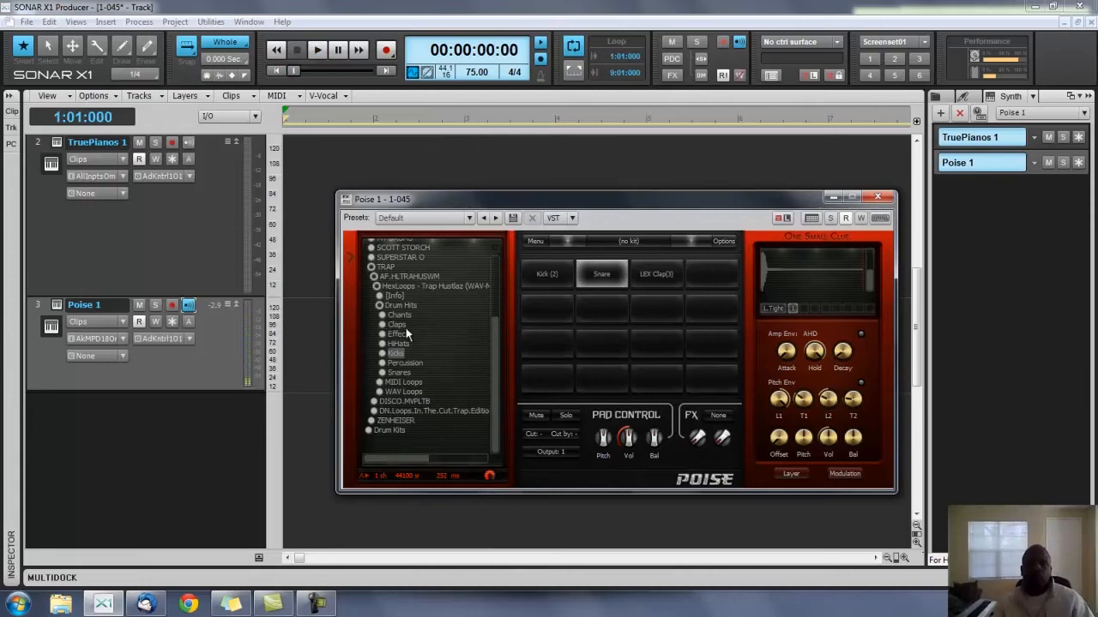
key(c)
key(space)
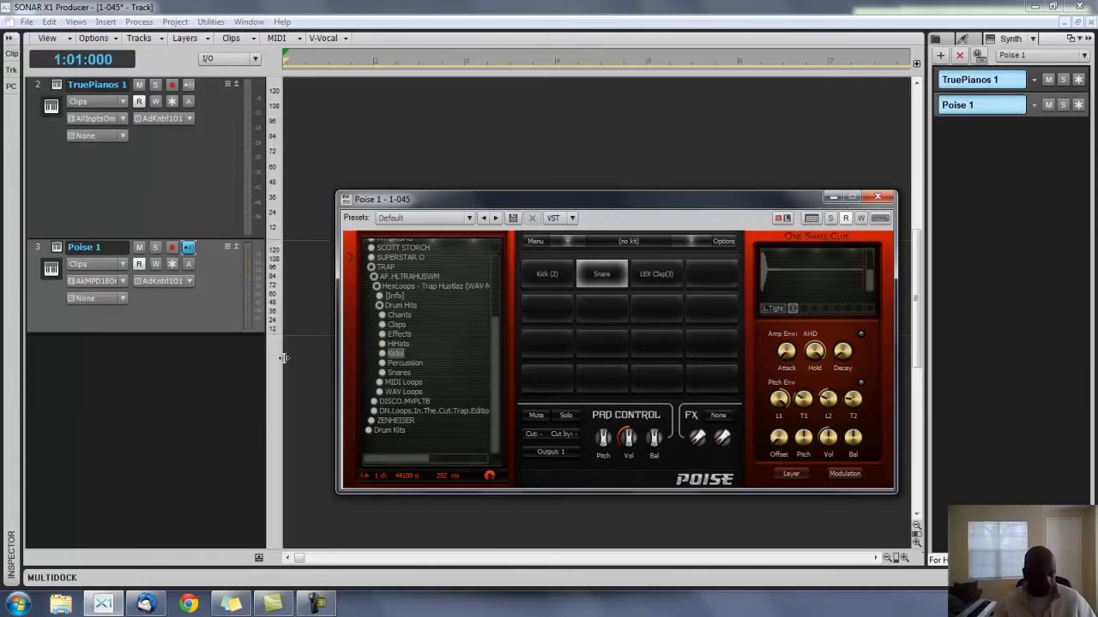
Step: Arm the Poise 1 track and record a drum take over the eight-bar loop
click(171, 250)
key(c)
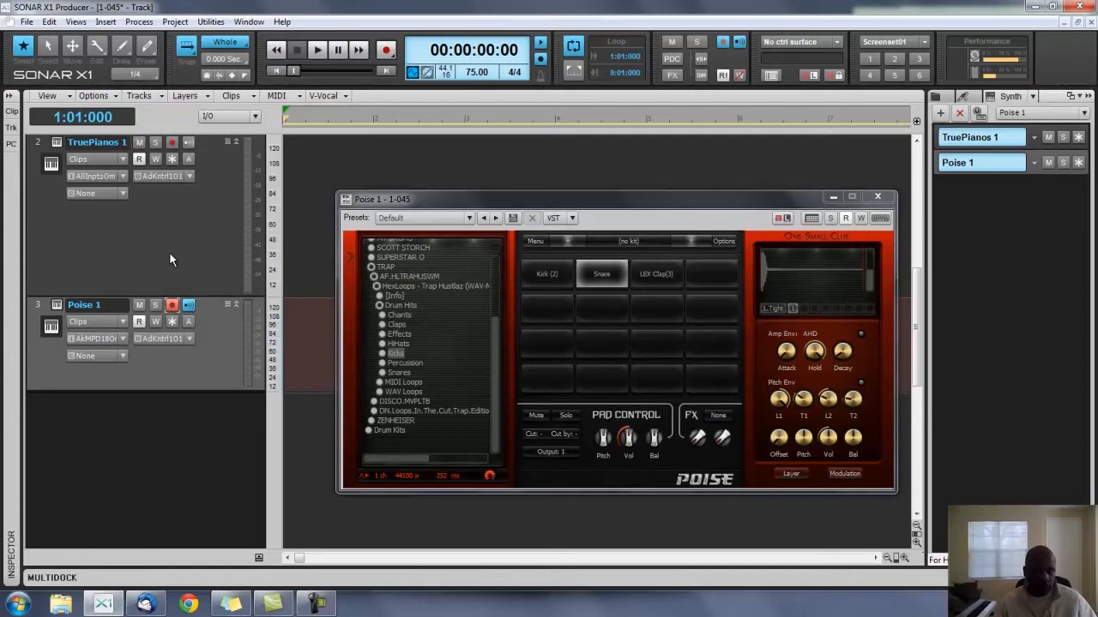
key(r)
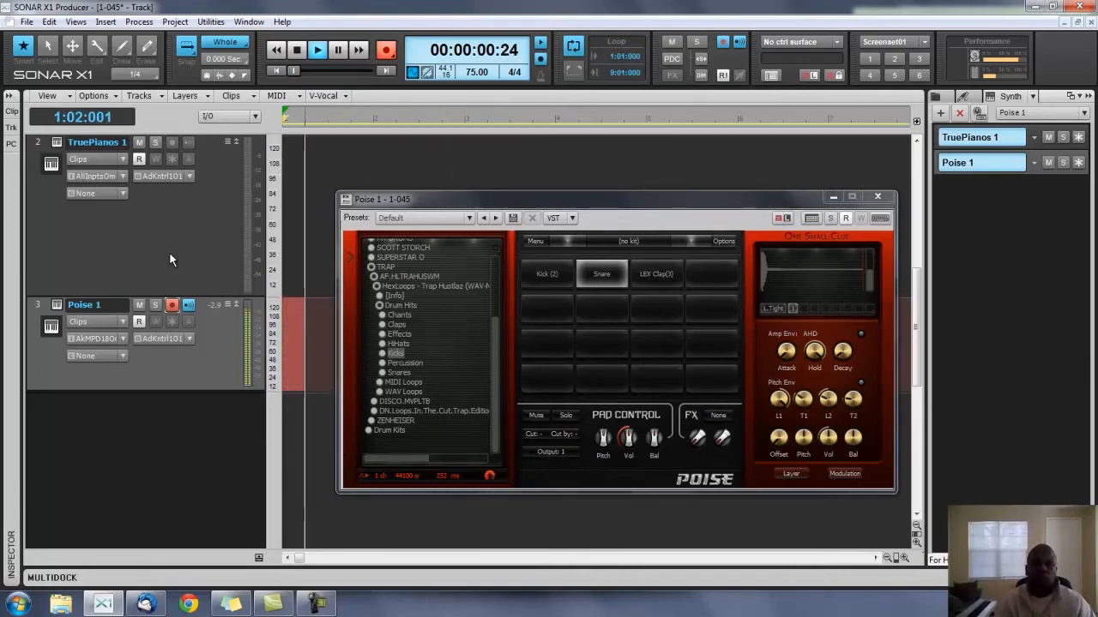
key(space)
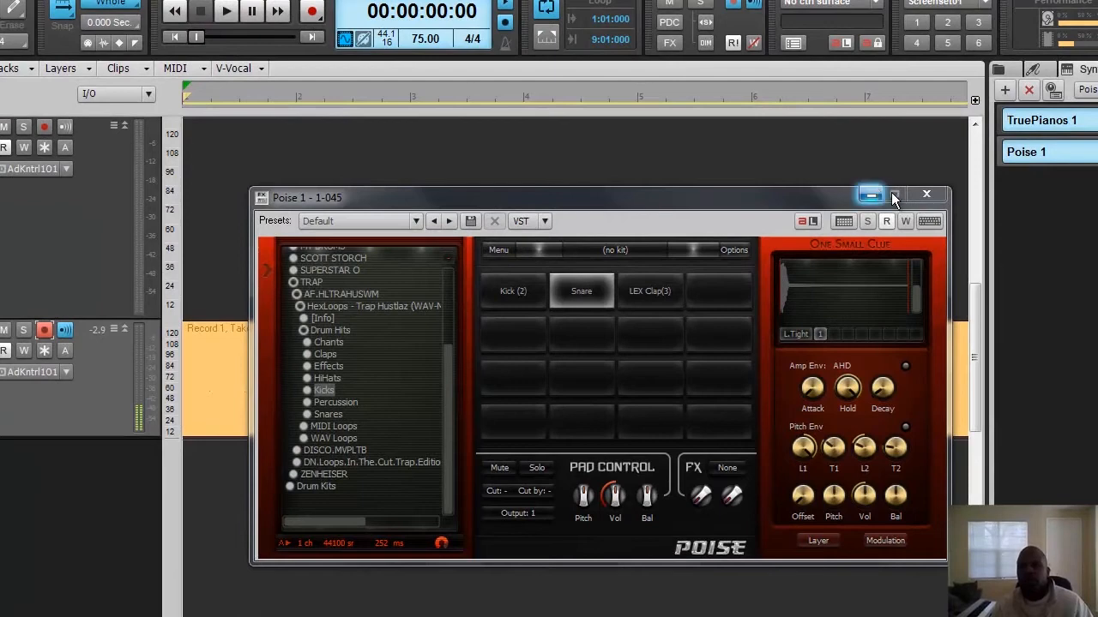
Step: Dismiss the Poise window and quantize the recorded drum clip to 1/16 at 100 percent strength
click(898, 196)
click(420, 408)
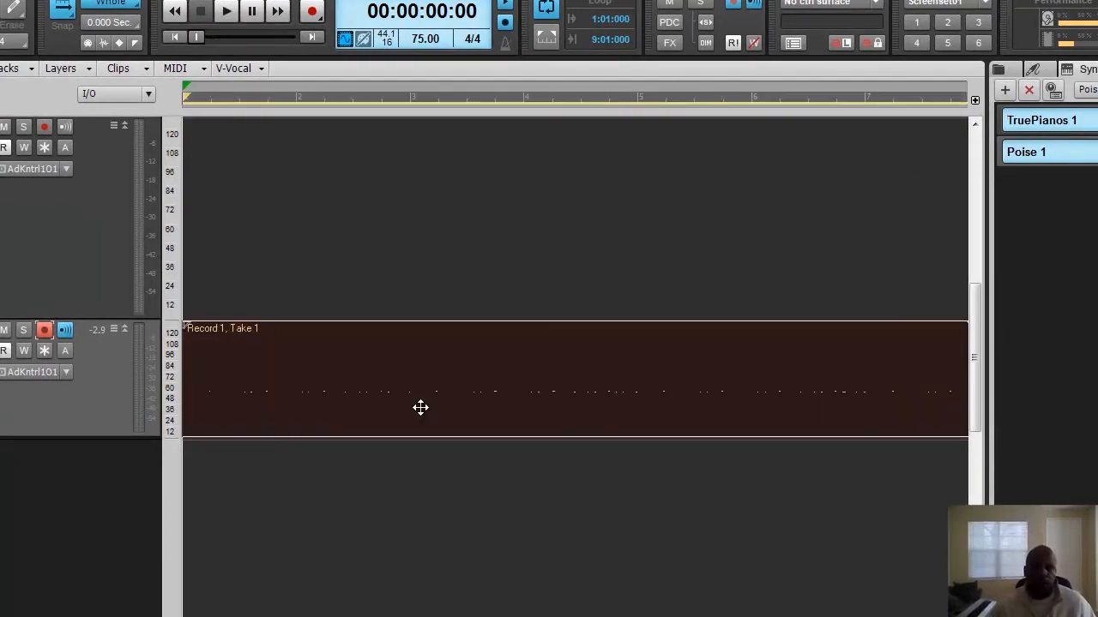
key(q)
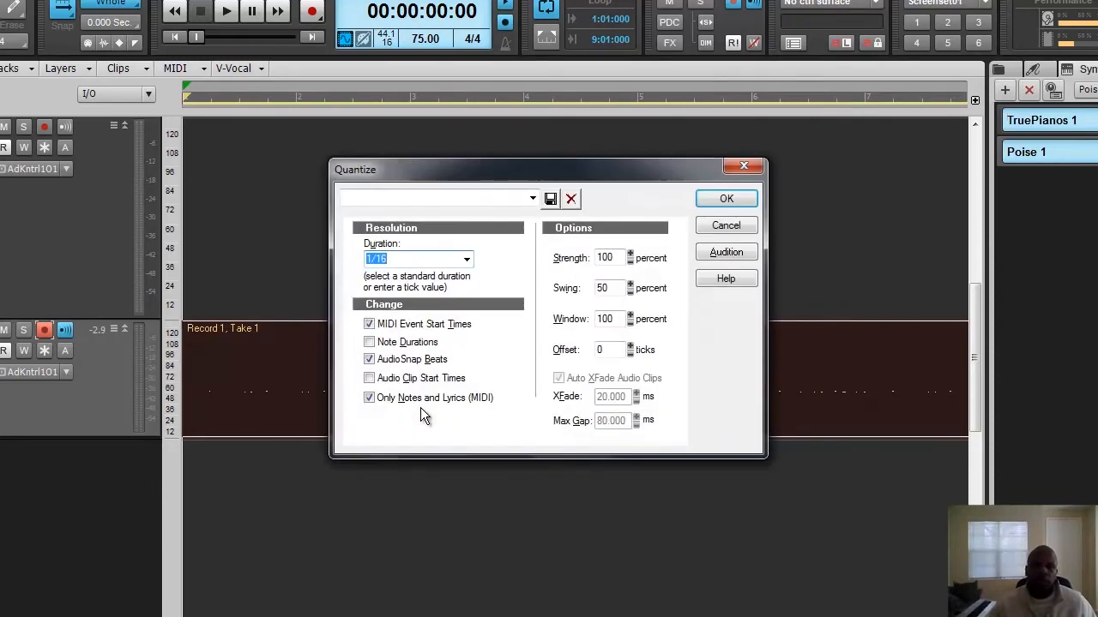
key(Up)
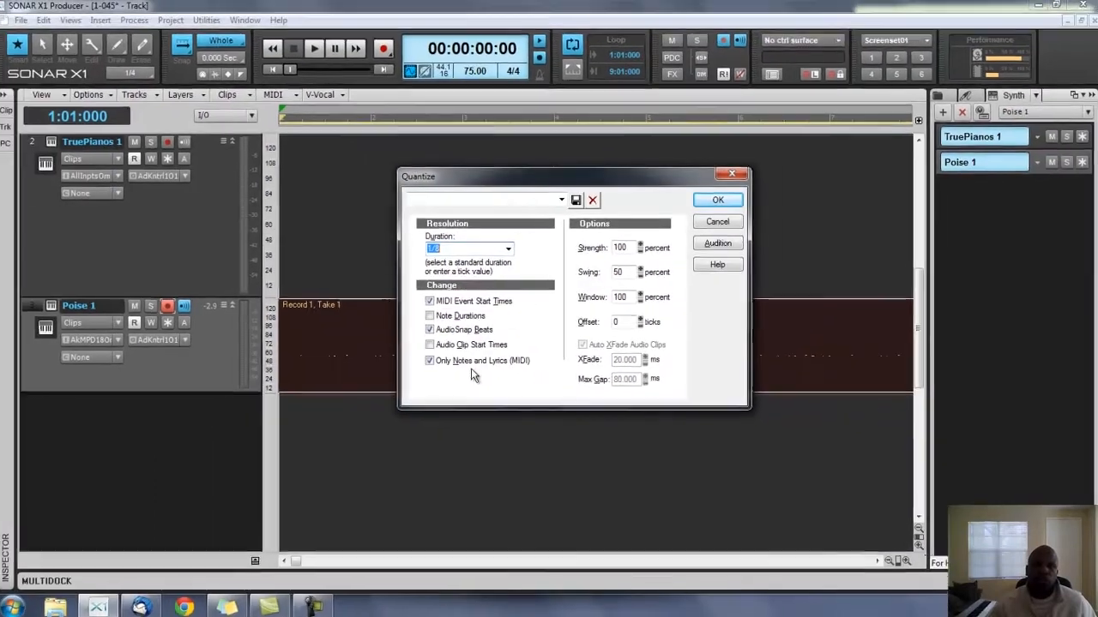
key(Down)
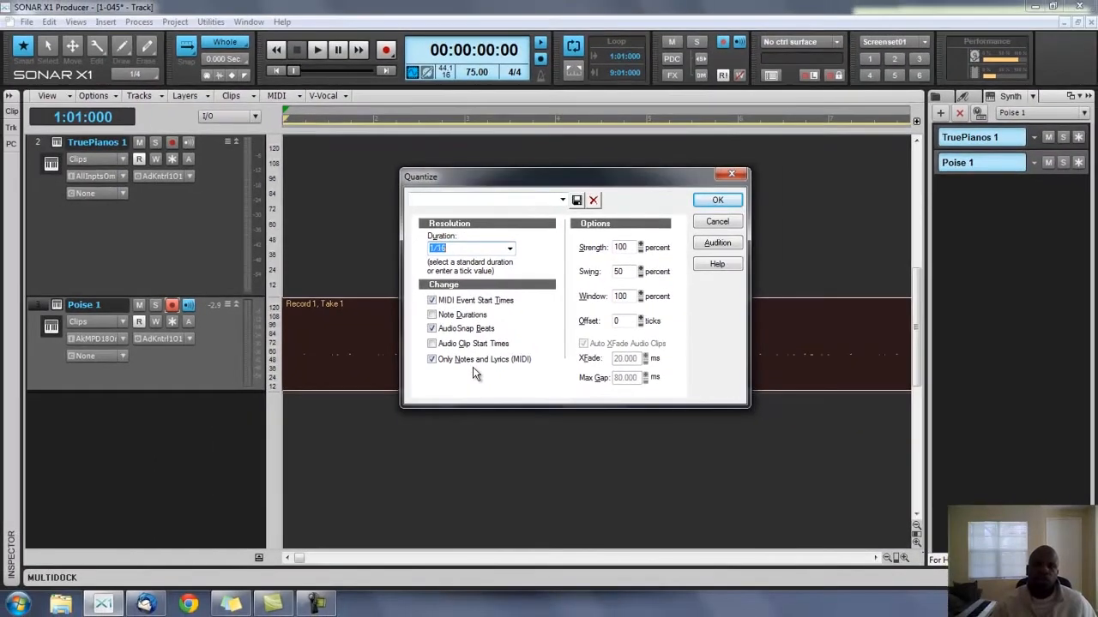
key(Return)
Step: Play back the quantized drum take through the loop to check its timing
key(space)
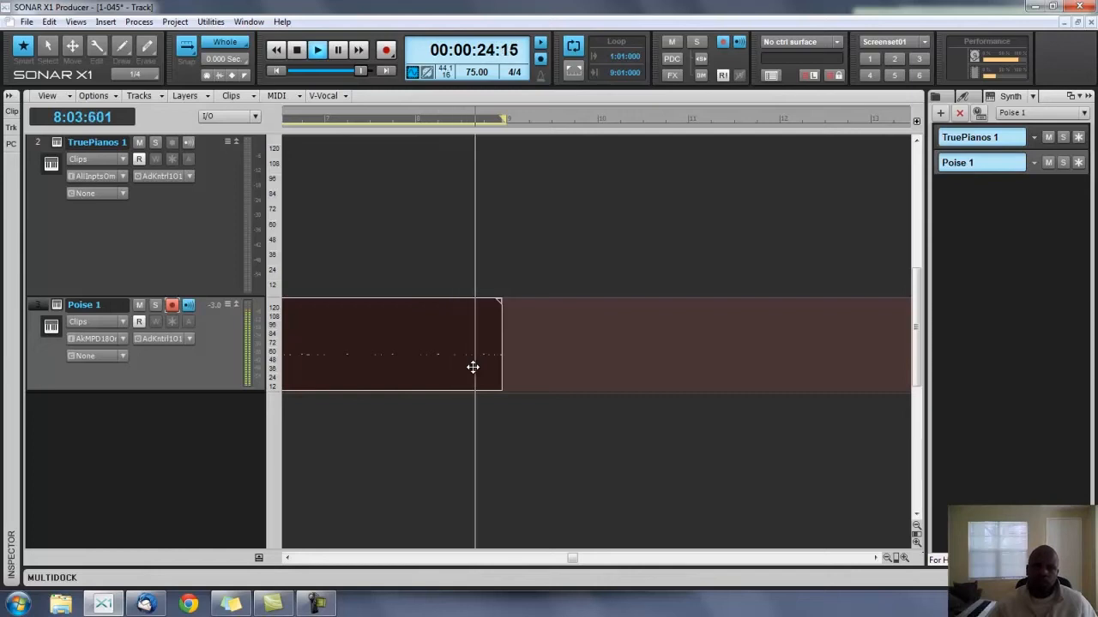
key(space)
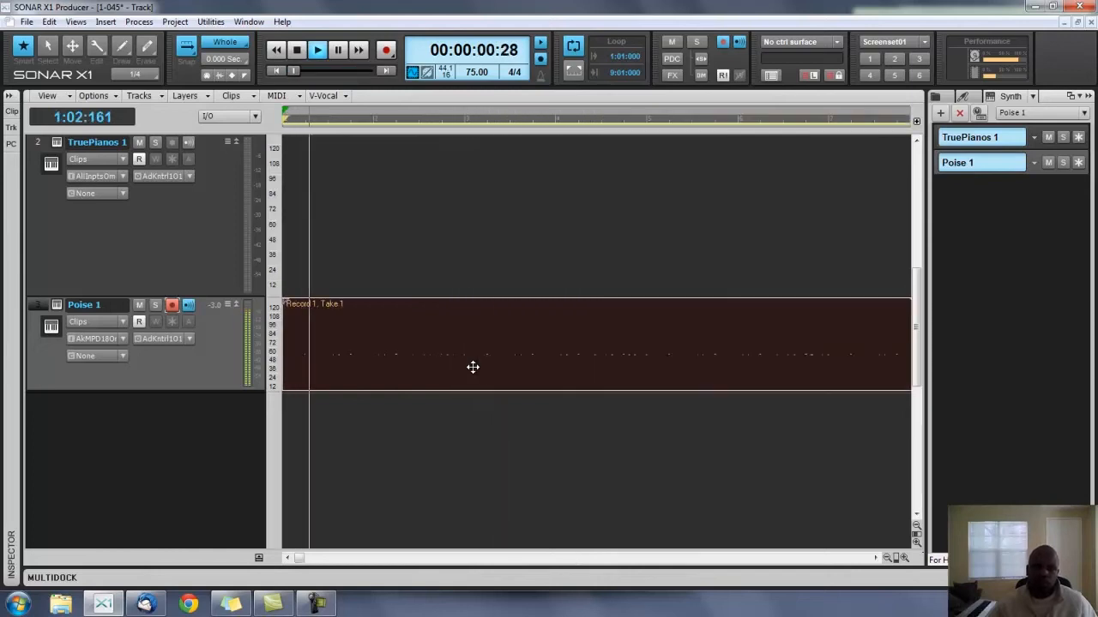
key(space)
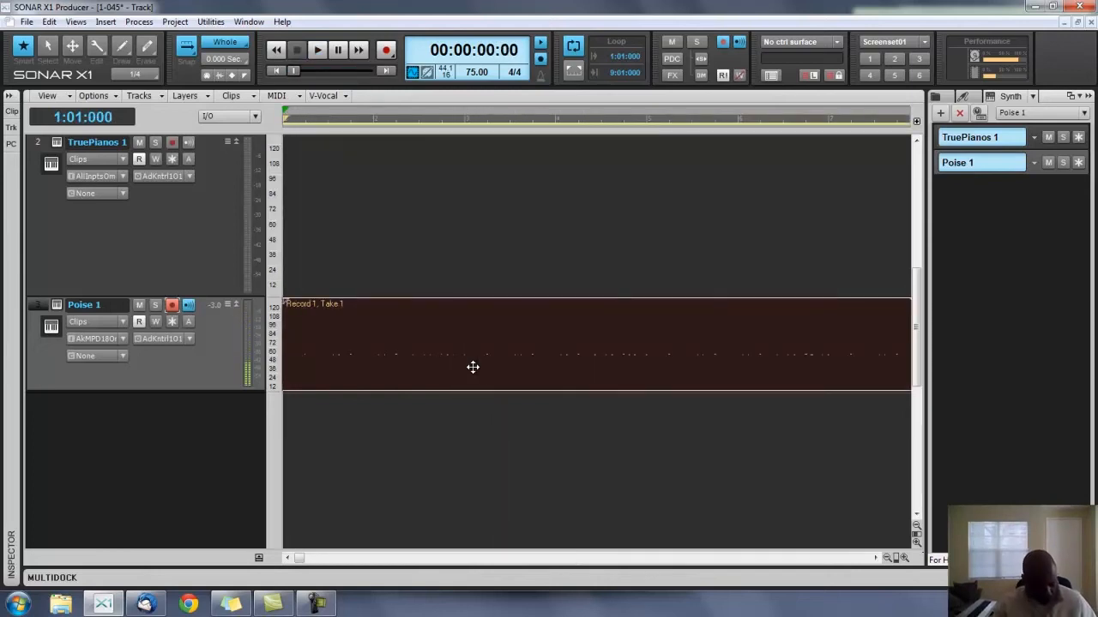
Step: Disable Snap to Grid, shift the Guitar Loop clip slightly later in time and play it against the drums
scroll(432, 327, up, 2)
key(ctrl+a)
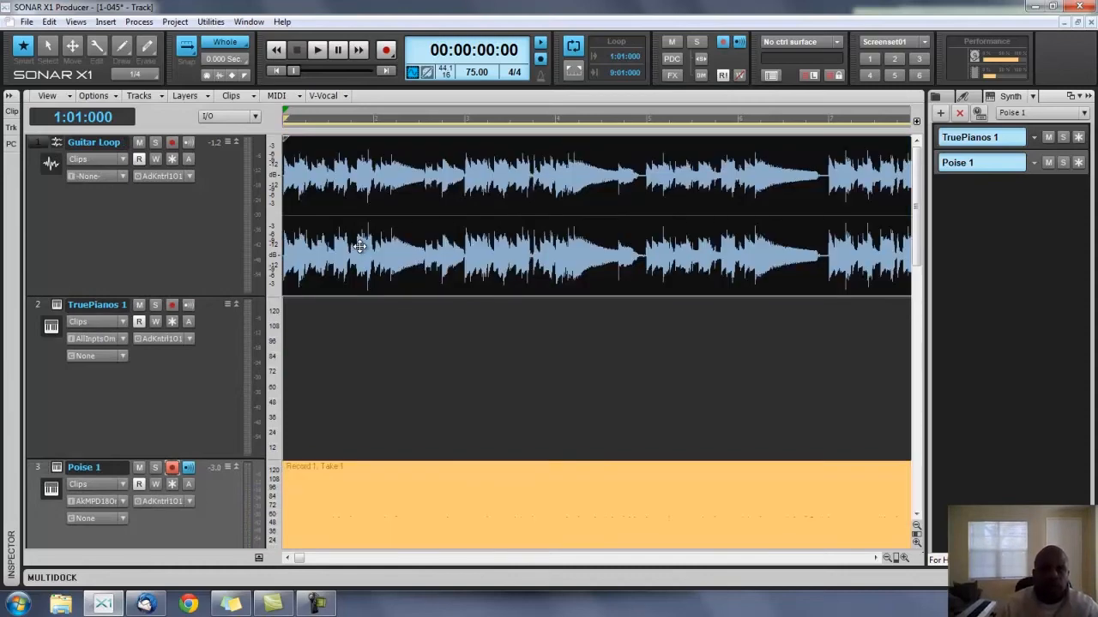
key(ctrl+Right)
key(ctrl+Right)
key(ctrl+Right)
key(ctrl+Right)
key(ctrl+Right)
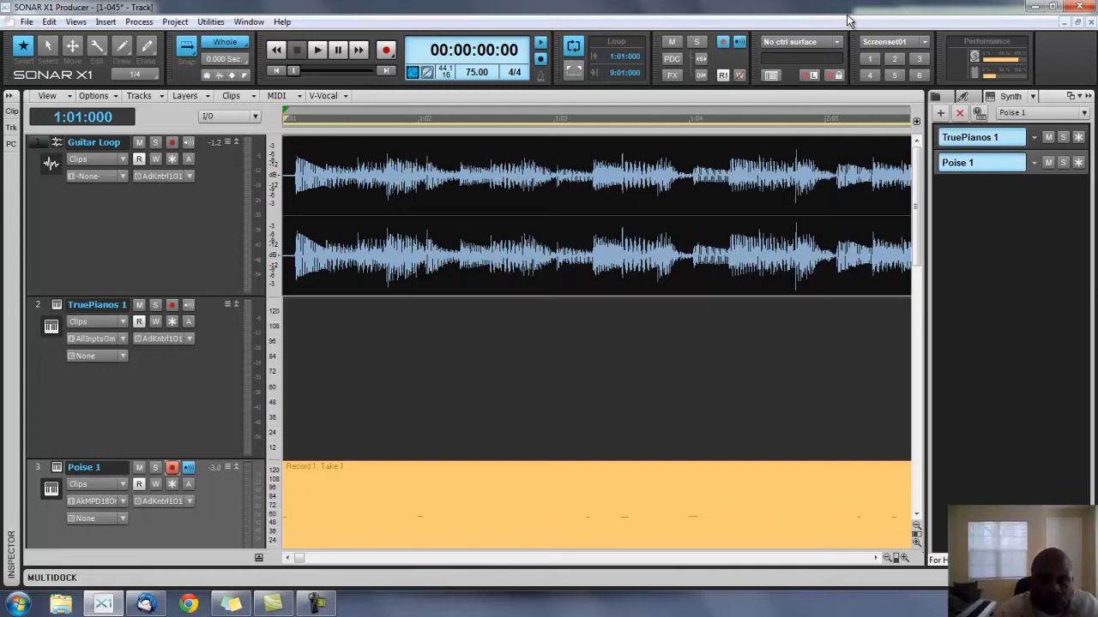
click(320, 279)
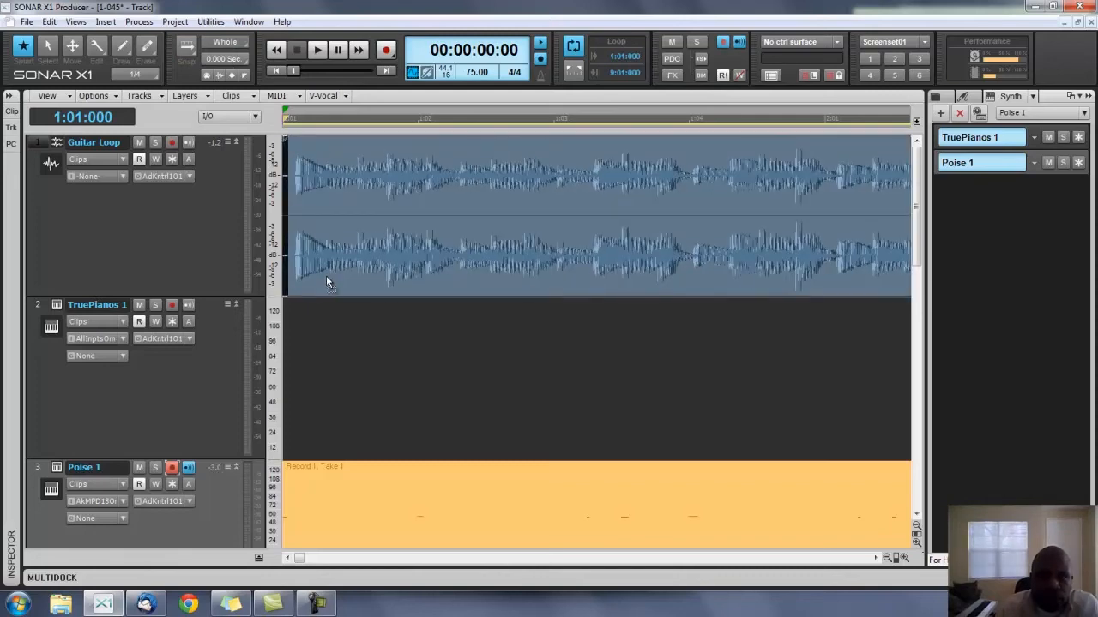
drag(320, 278, 326, 277)
key(space)
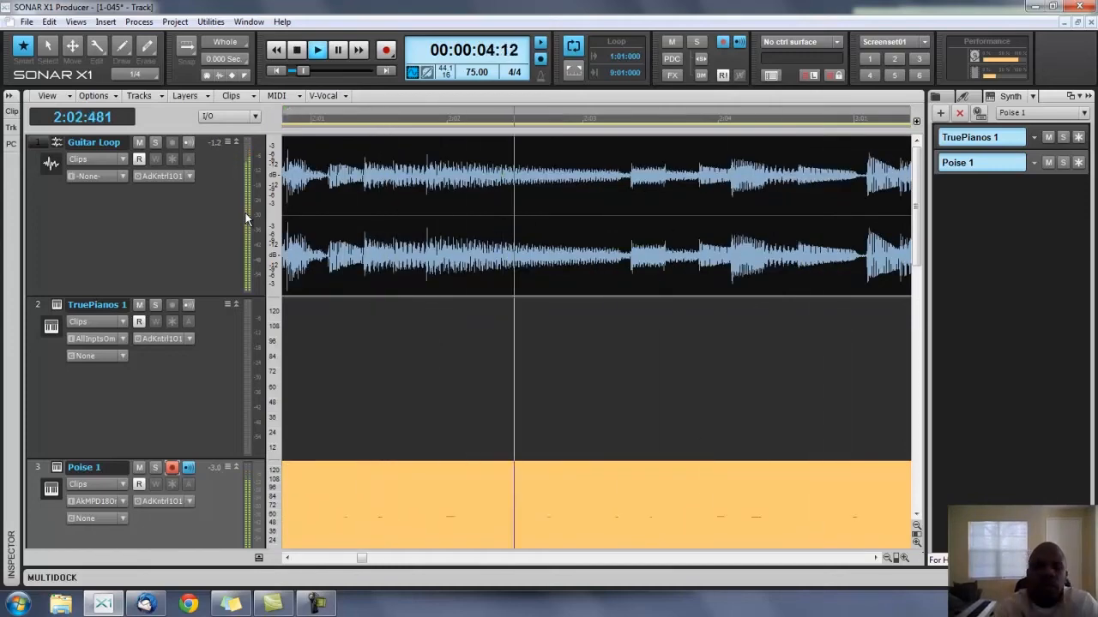
key(space)
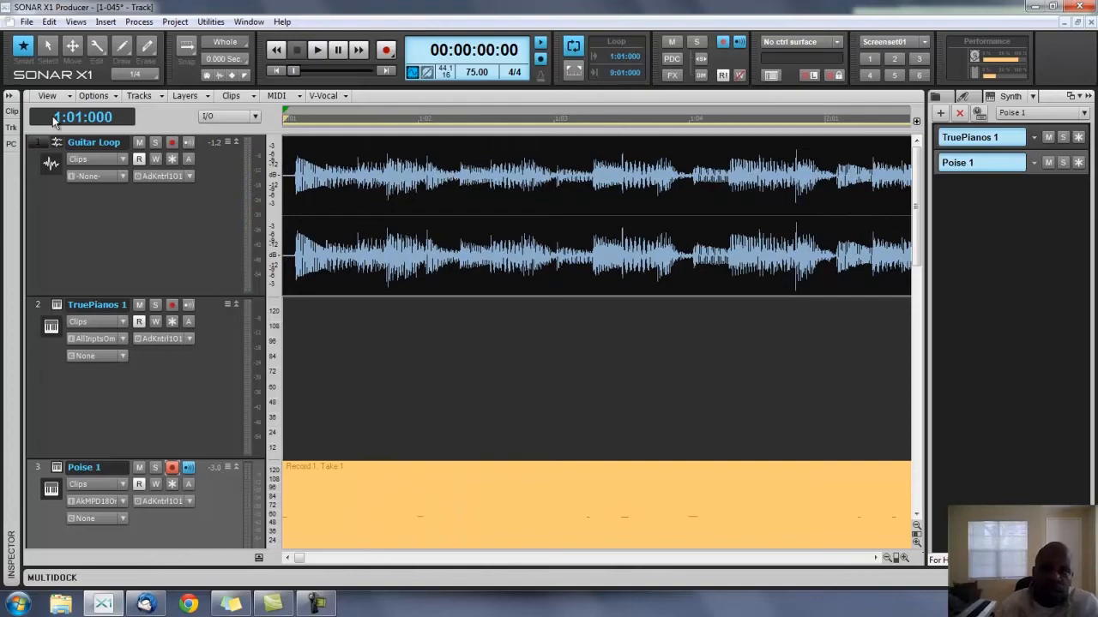
Step: Fine-tune the Guitar Loop clip by moving it slightly earlier, and play the loop to check its alignment
key(ctrl+Right)
key(ctrl+Right)
key(ctrl+Right)
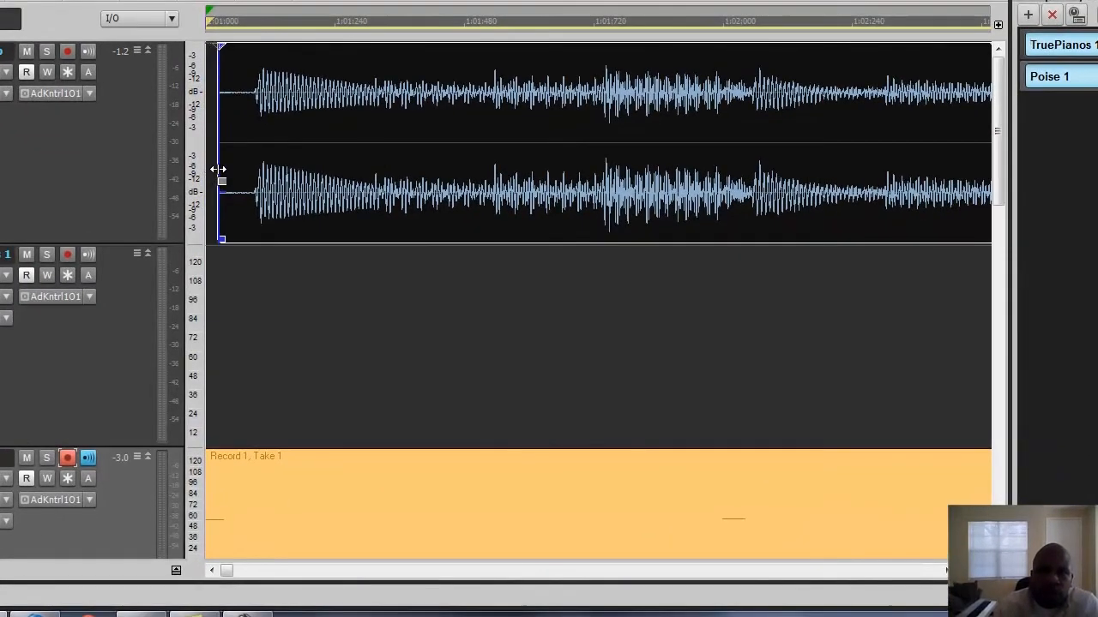
click(245, 265)
drag(285, 226, 259, 180)
key(space)
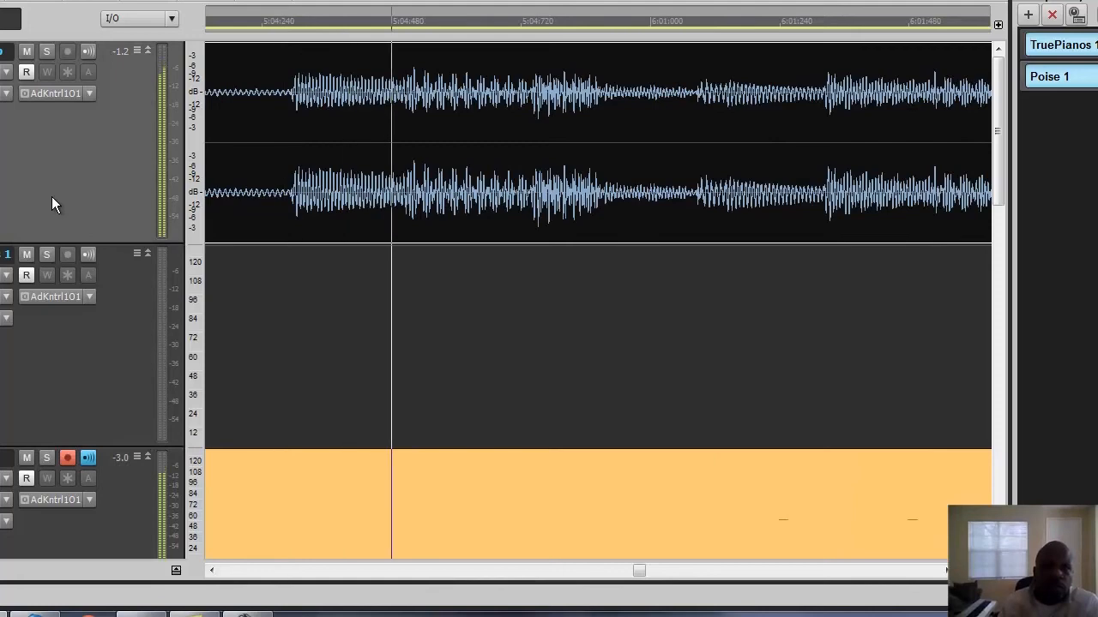
key(space)
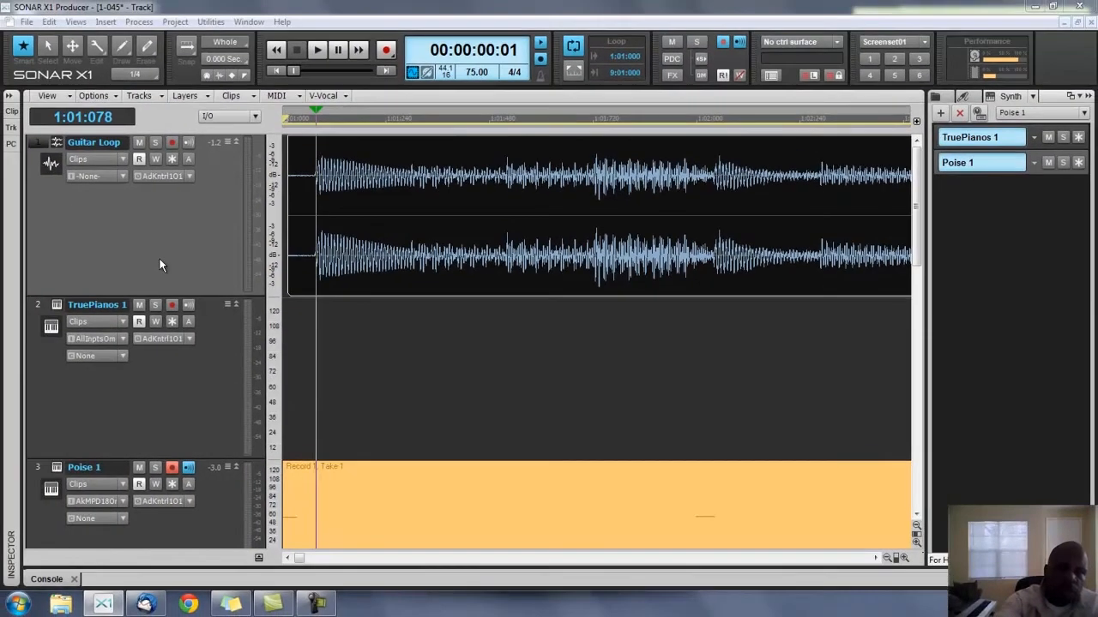
Step: Open the Console, disarm recording on Poise 1 and lower the Guitar Loop volume to -2.0
key(alt+2)
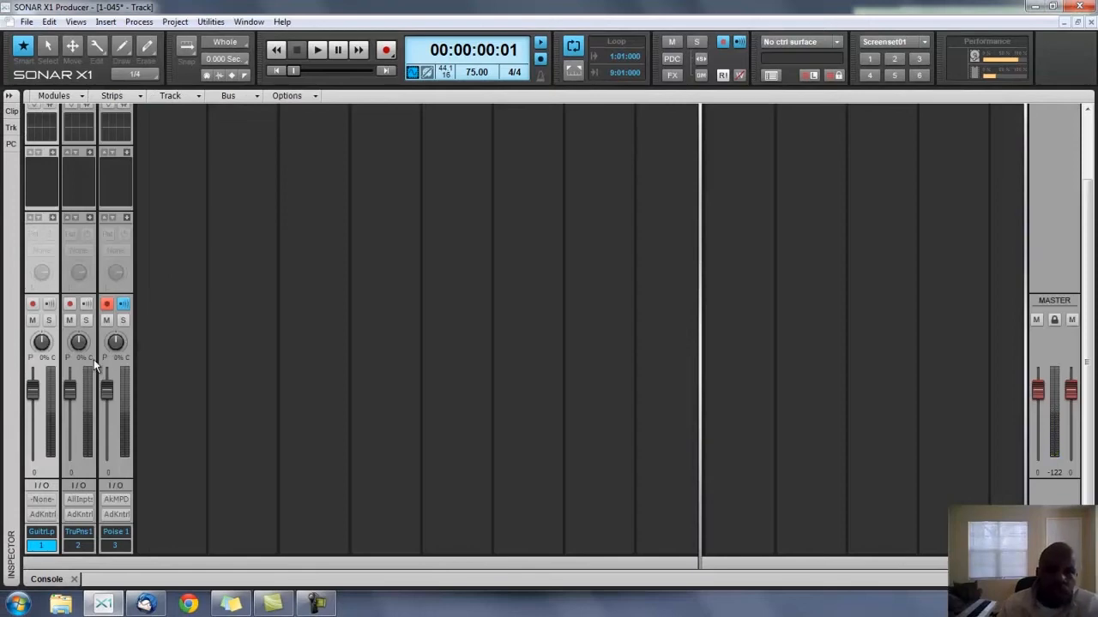
click(103, 308)
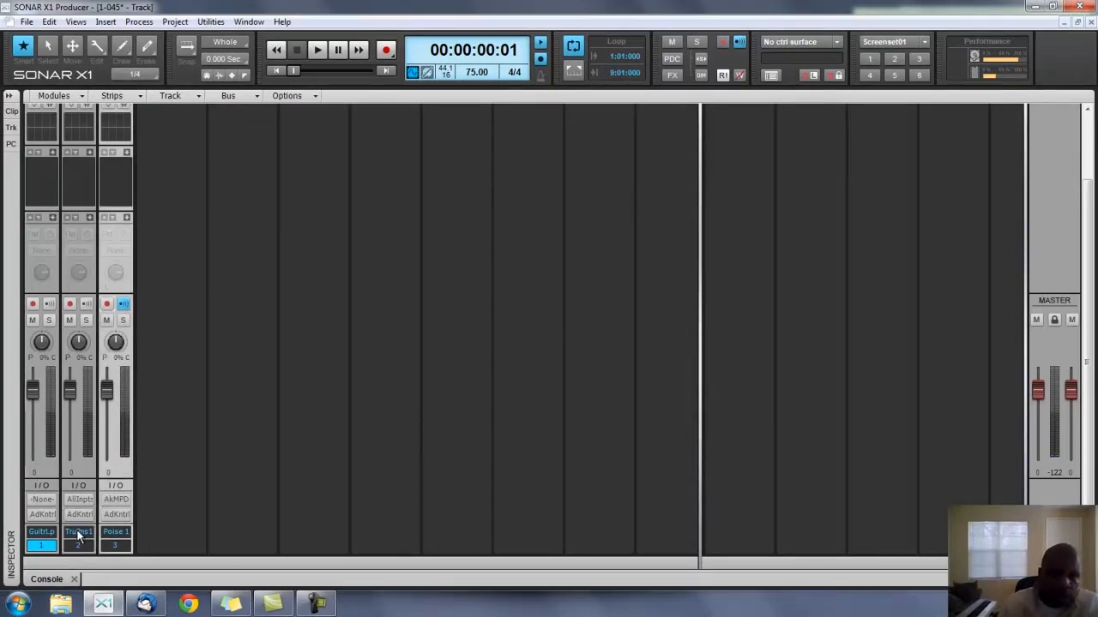
click(34, 395)
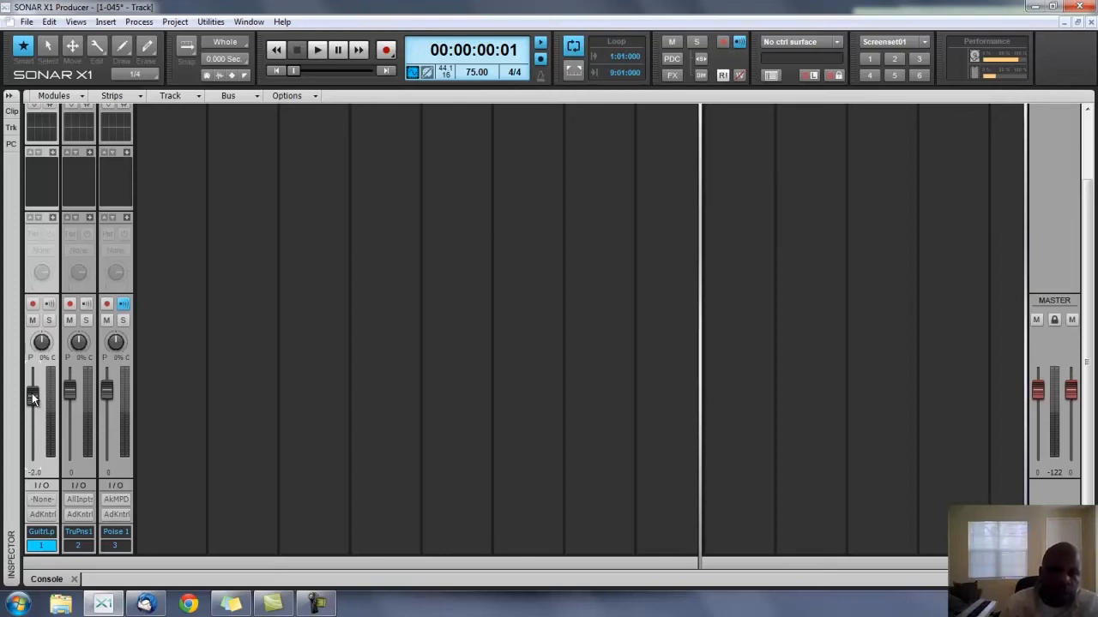
Step: Play the project to check the mix levels, stop it and return to the drum clip in the Track view
key(space)
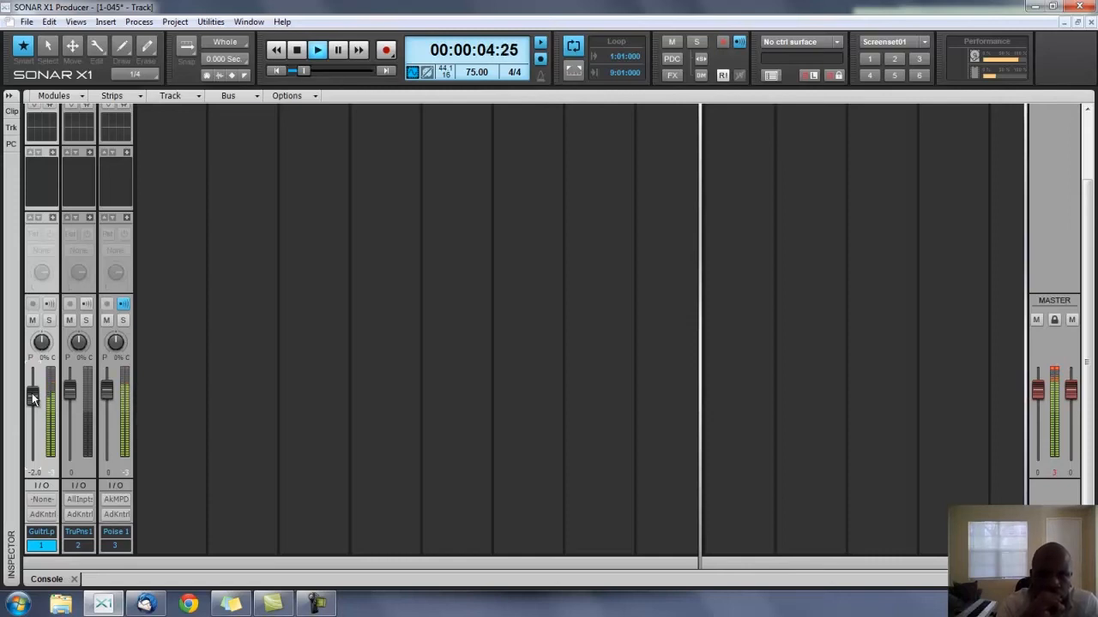
key(space)
key(d)
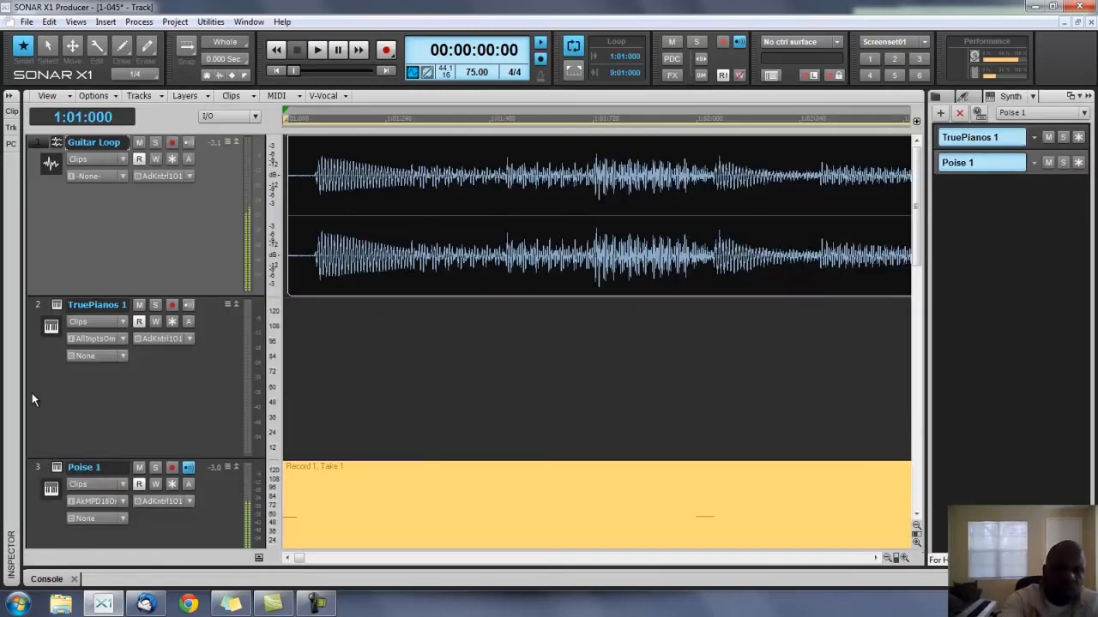
scroll(302, 502, down, 3)
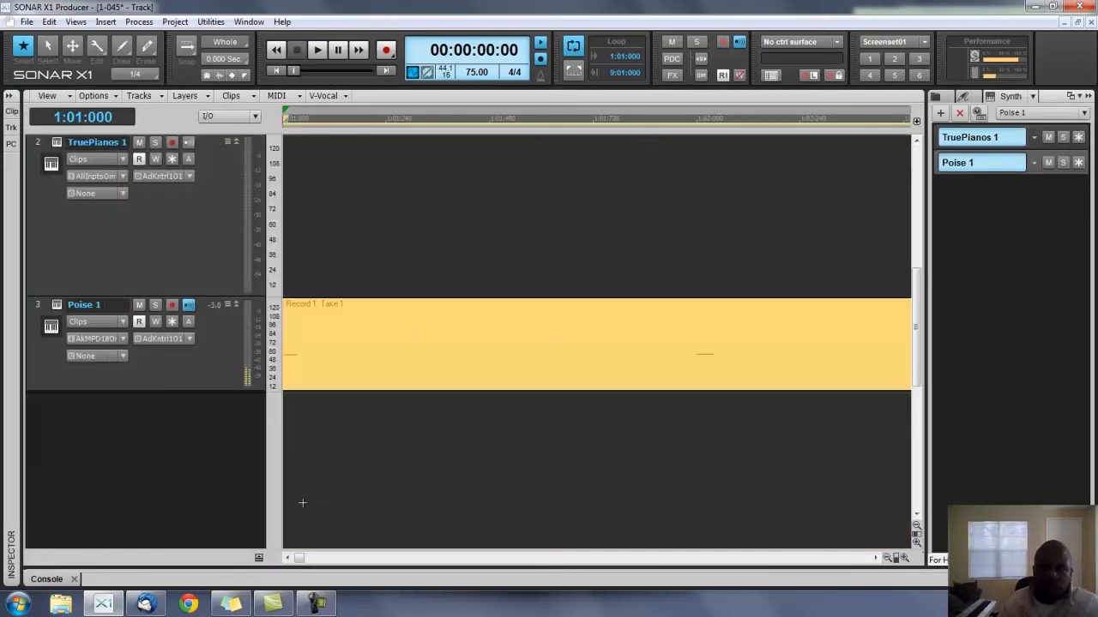
Step: Mute the existing drum clip on Poise 1 and arm the track for recording
click(409, 380)
key(k)
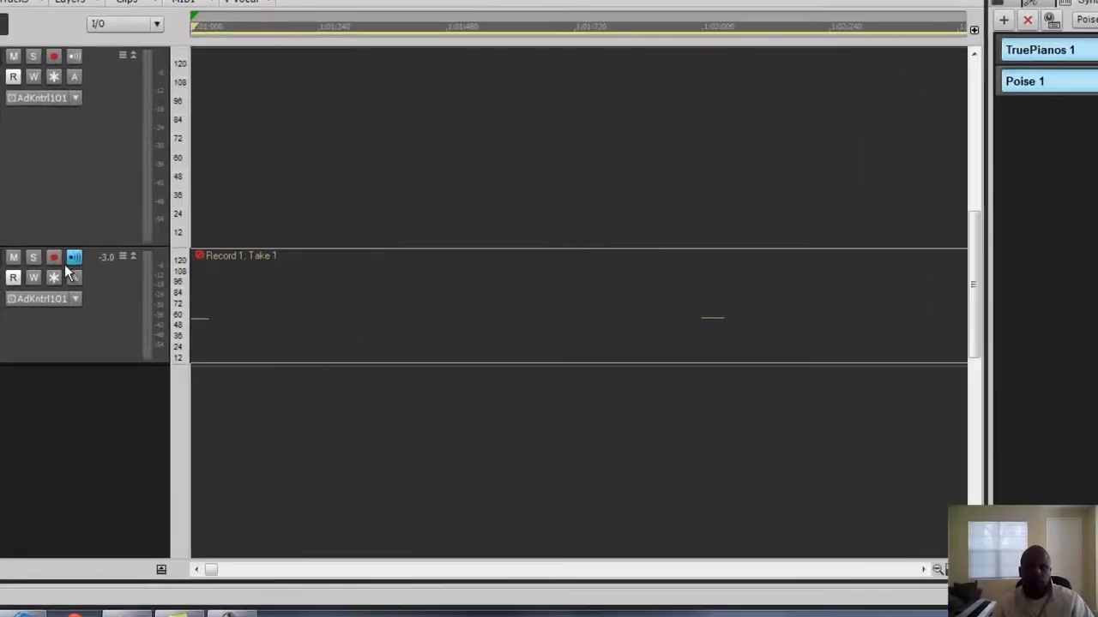
click(172, 305)
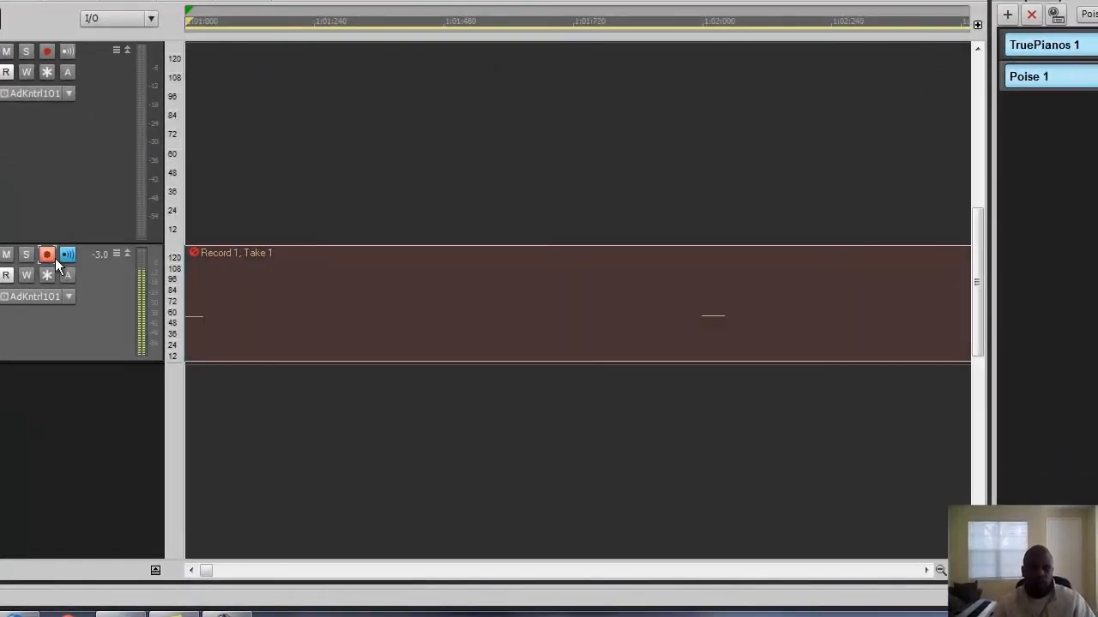
Step: Record several trial takes of a new drum pattern on Poise 1 over the loop, stopping after each
key(r)
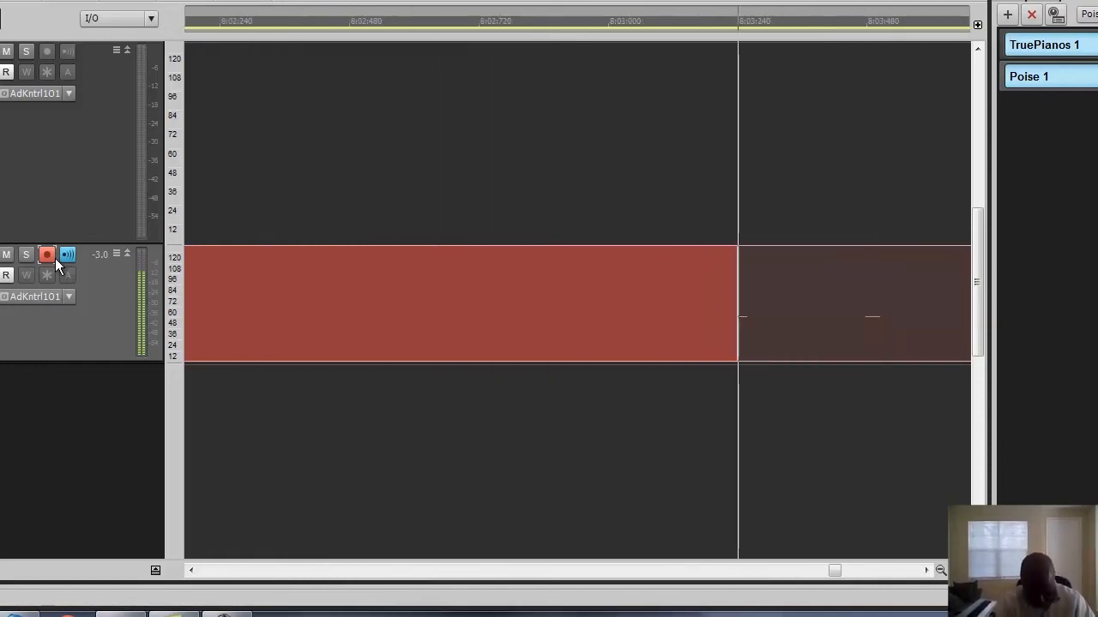
key(space)
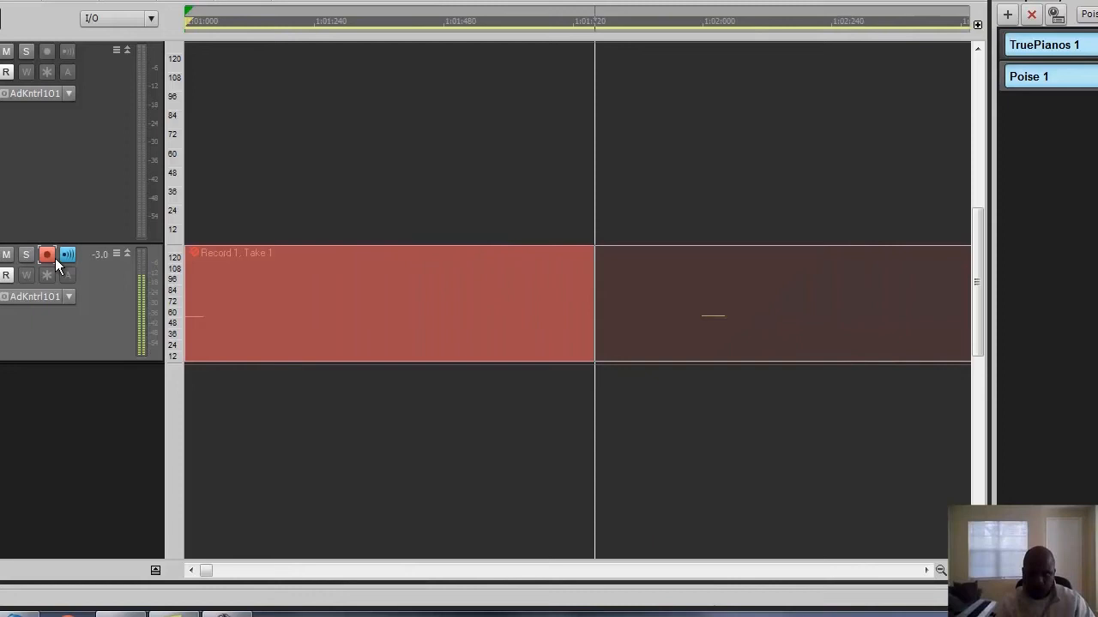
key(space)
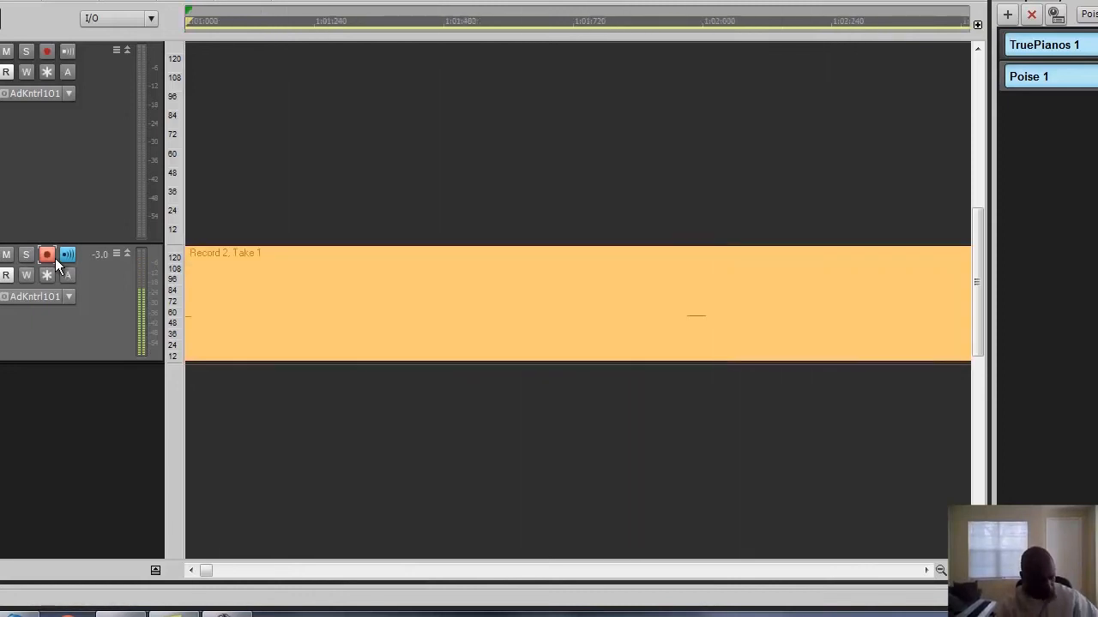
key(r)
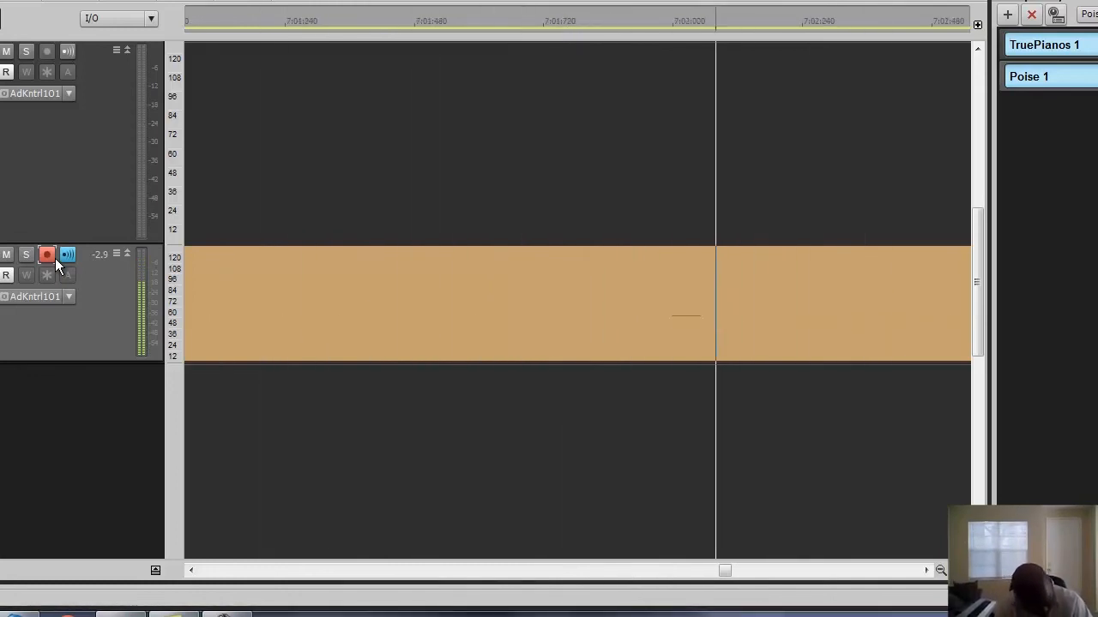
key(space)
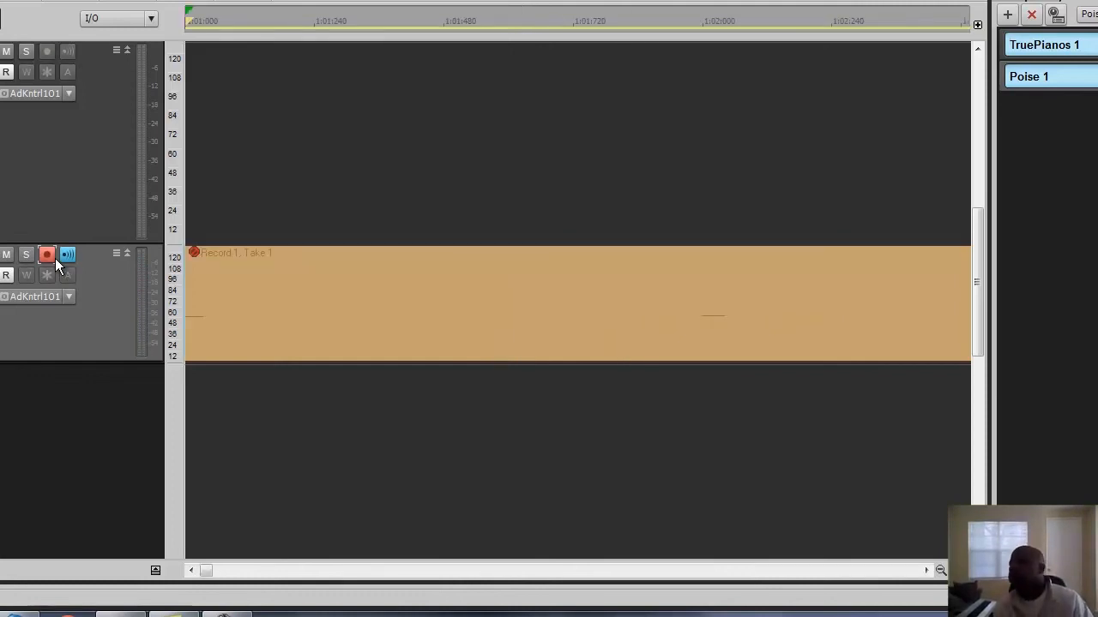
key(r)
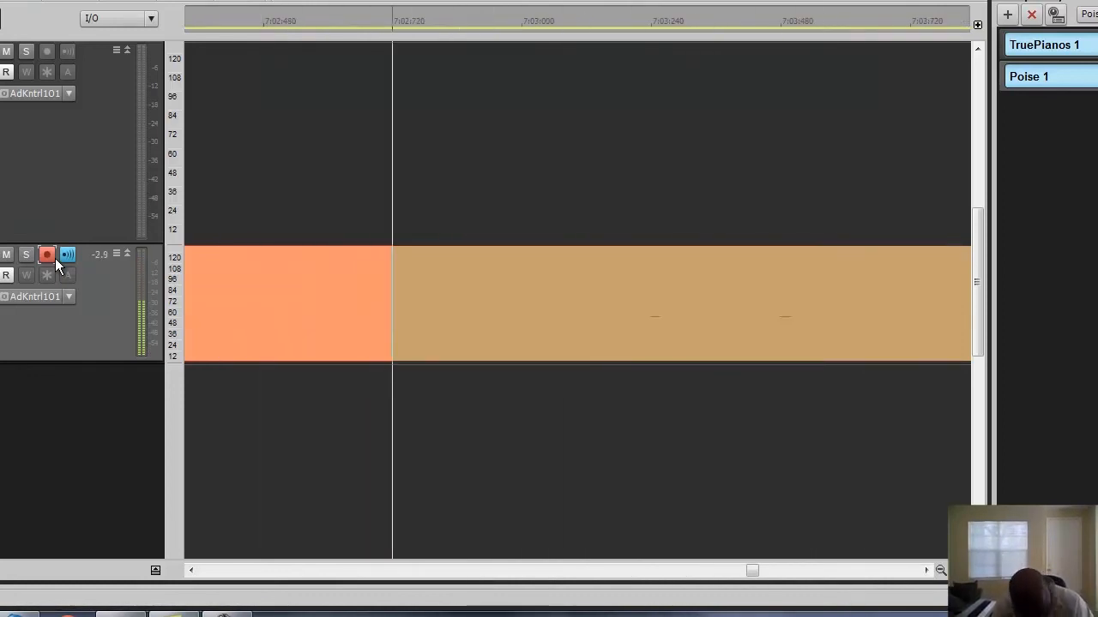
key(space)
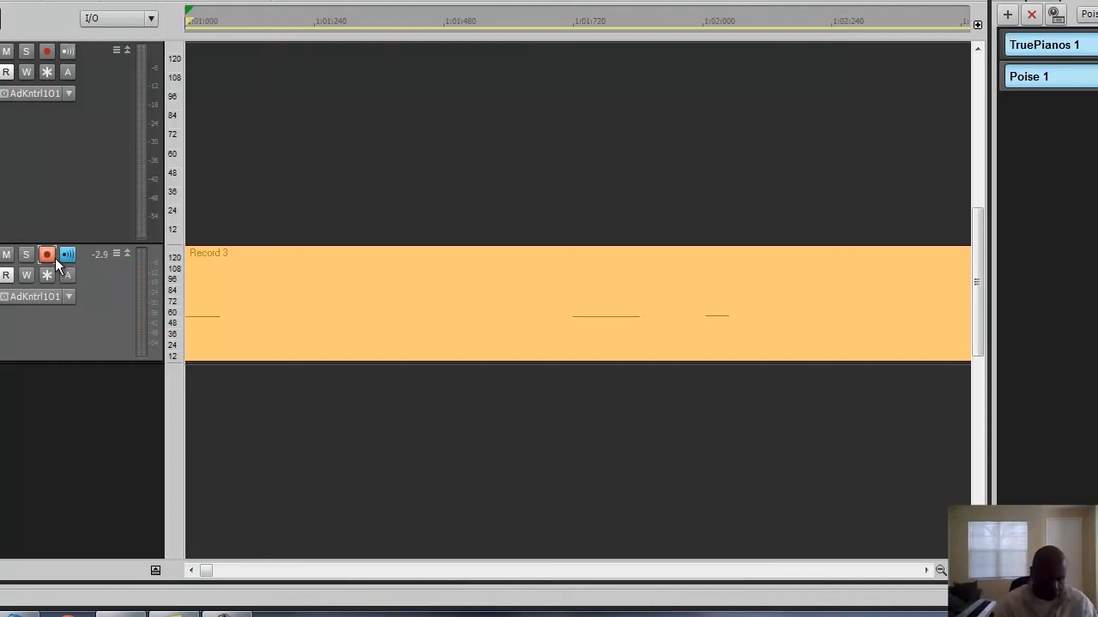
Step: Record another drum take on Poise 1 across the loop, stop, and play its opening back
key(r)
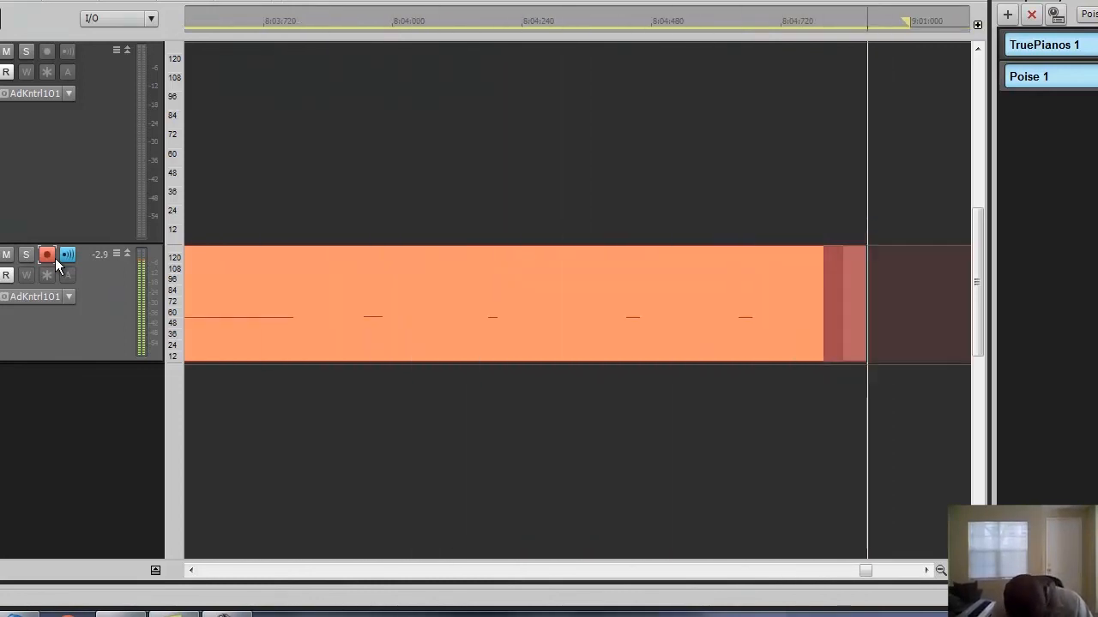
key(space)
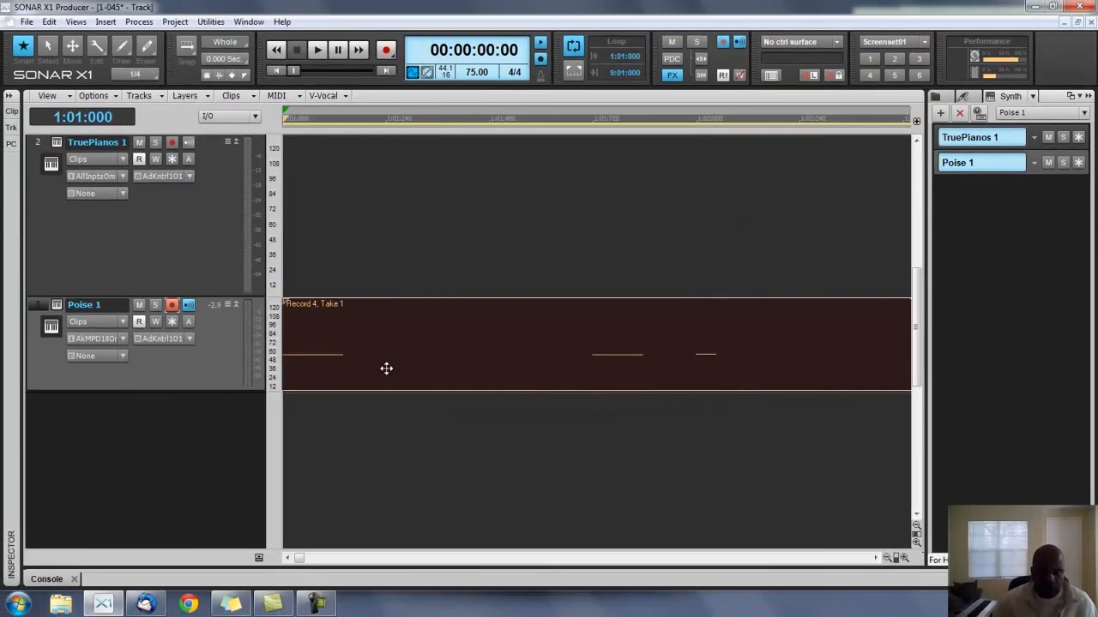
key(space)
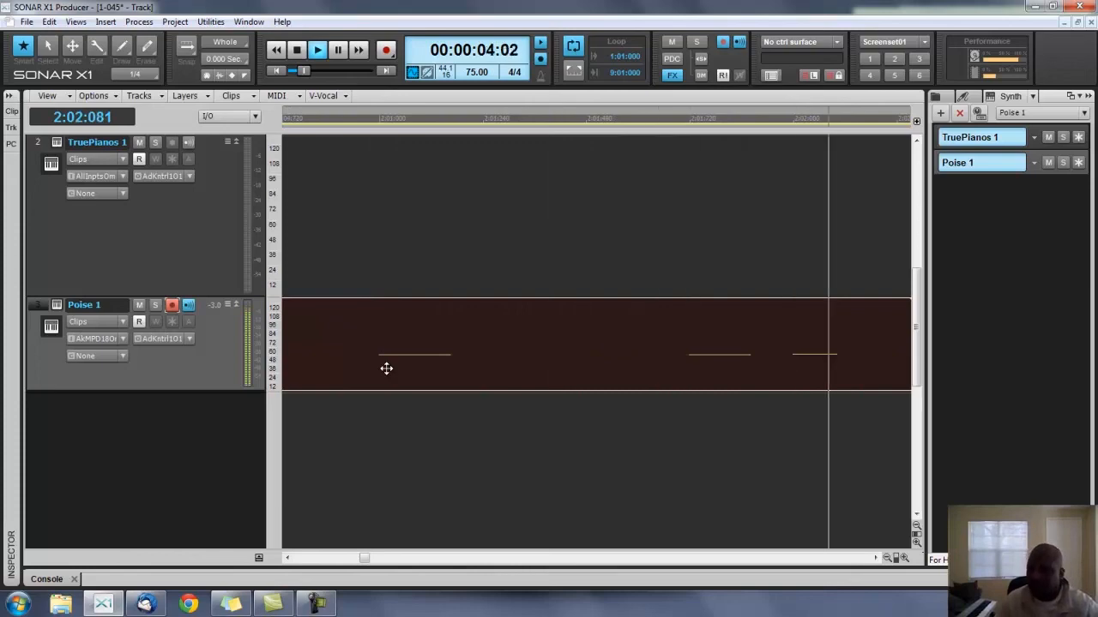
key(space)
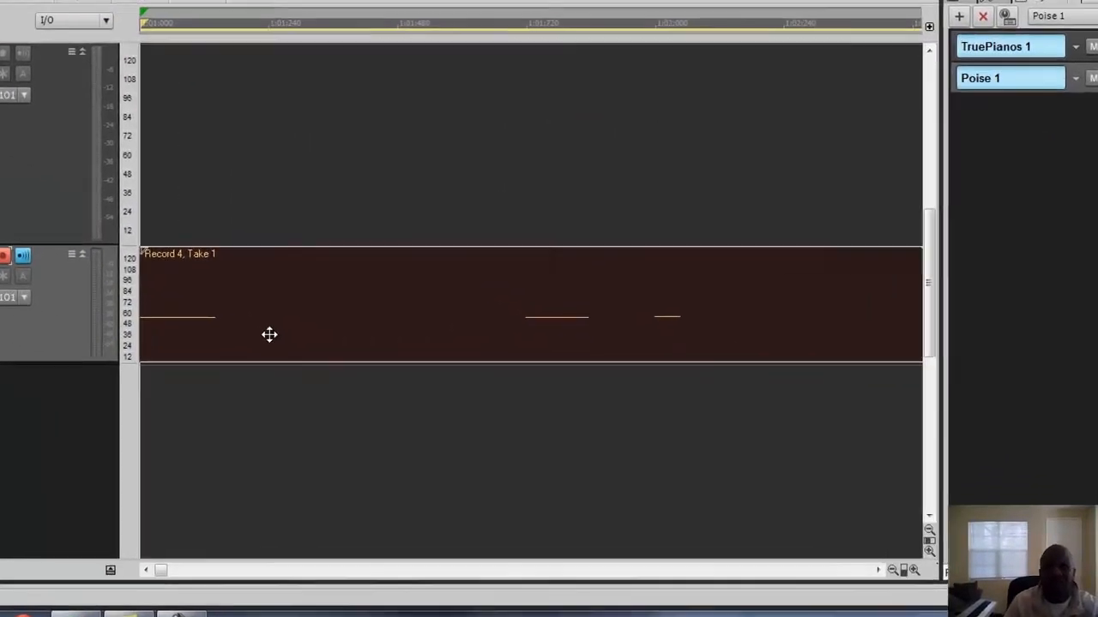
Step: Crop the new drum take's start, delete the muted old clip beneath it, then extend the take back to the project start and rewind
drag(143, 327, 178, 330)
click(165, 337)
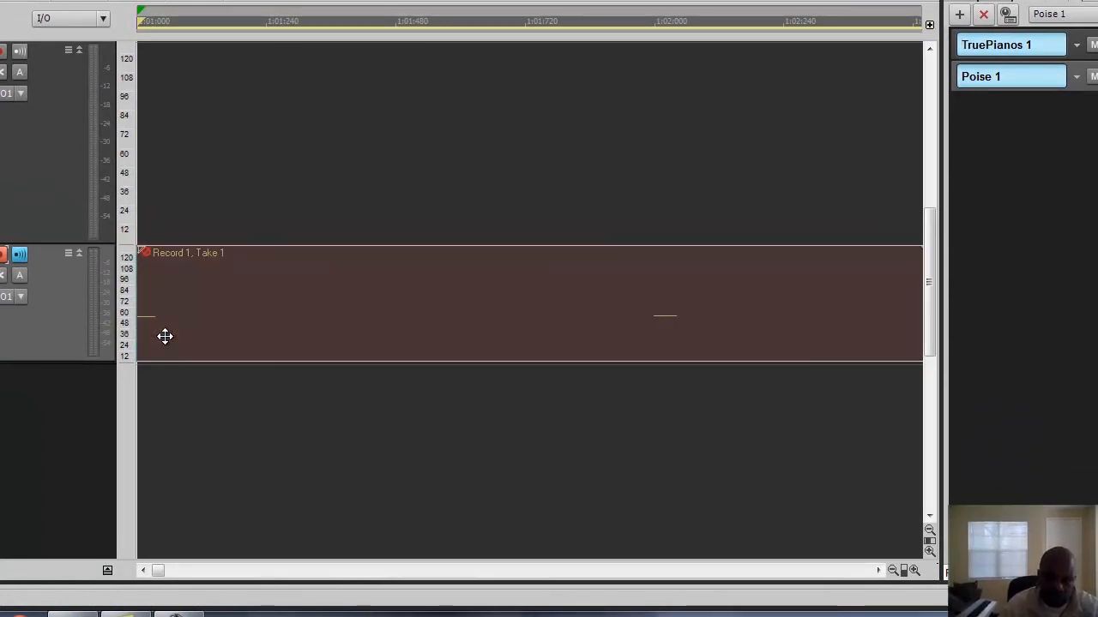
key(Delete)
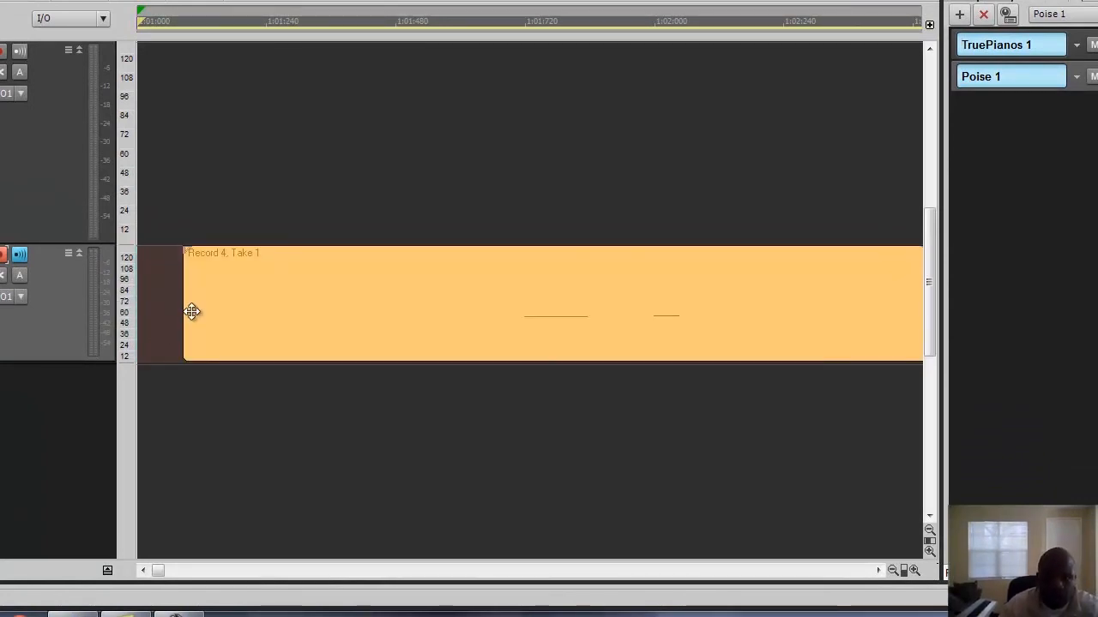
drag(180, 314, 138, 317)
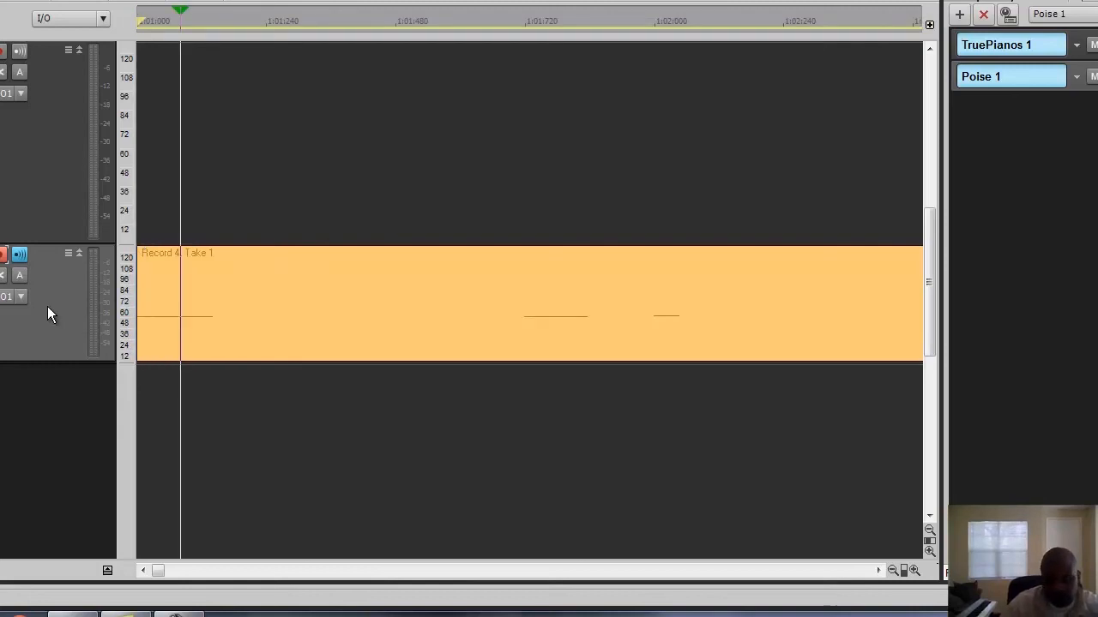
key(w)
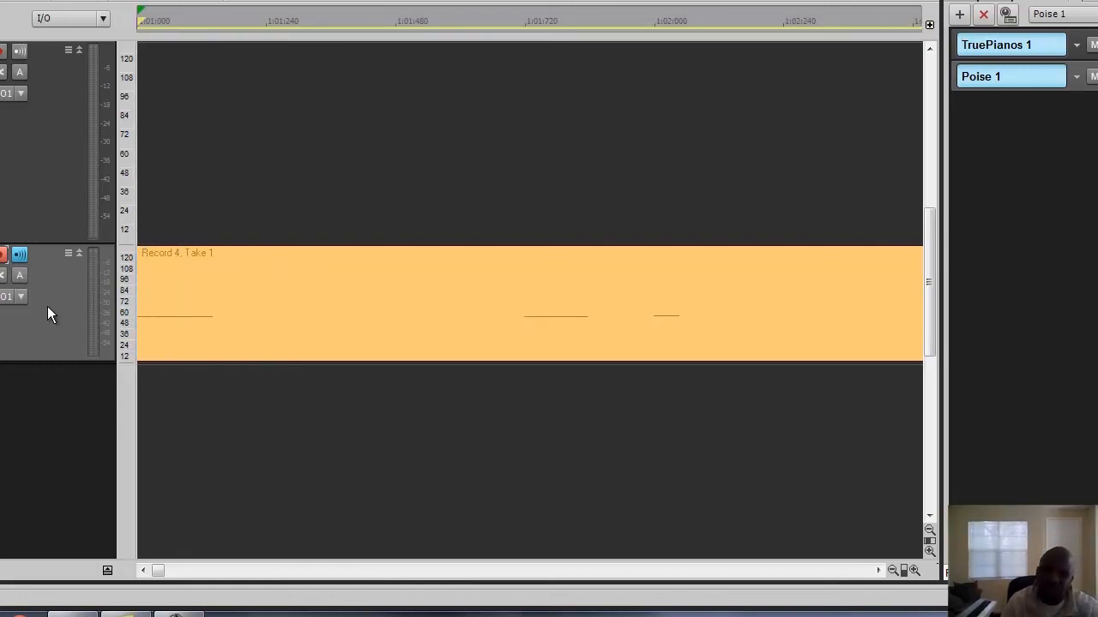
Step: Play the new drum take from the start of the project to check how it sounds, and stop
key(space)
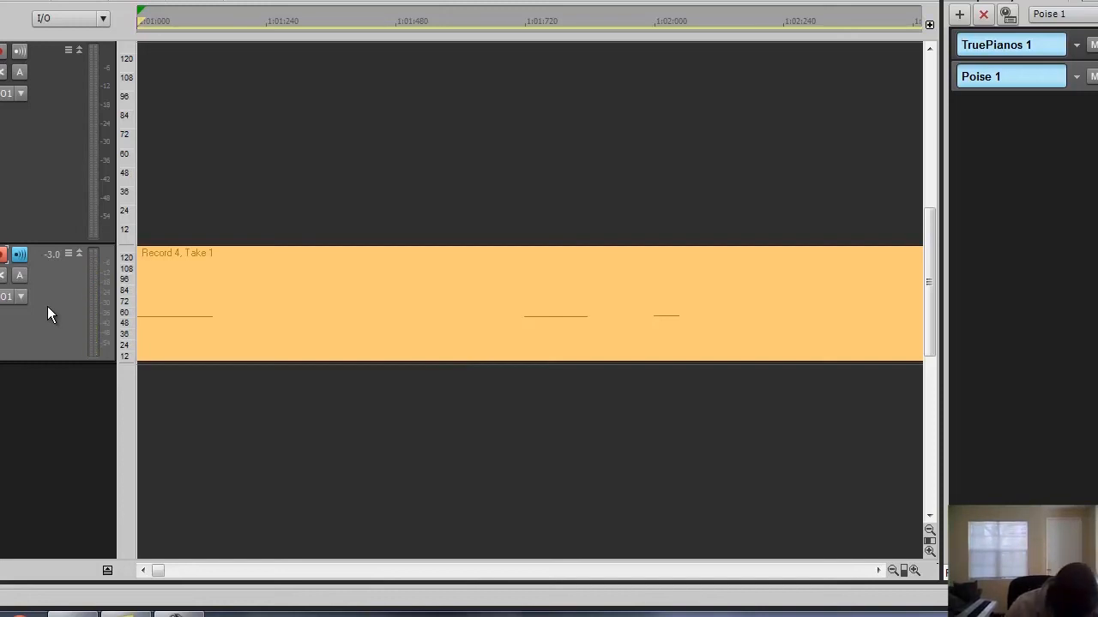
key(space)
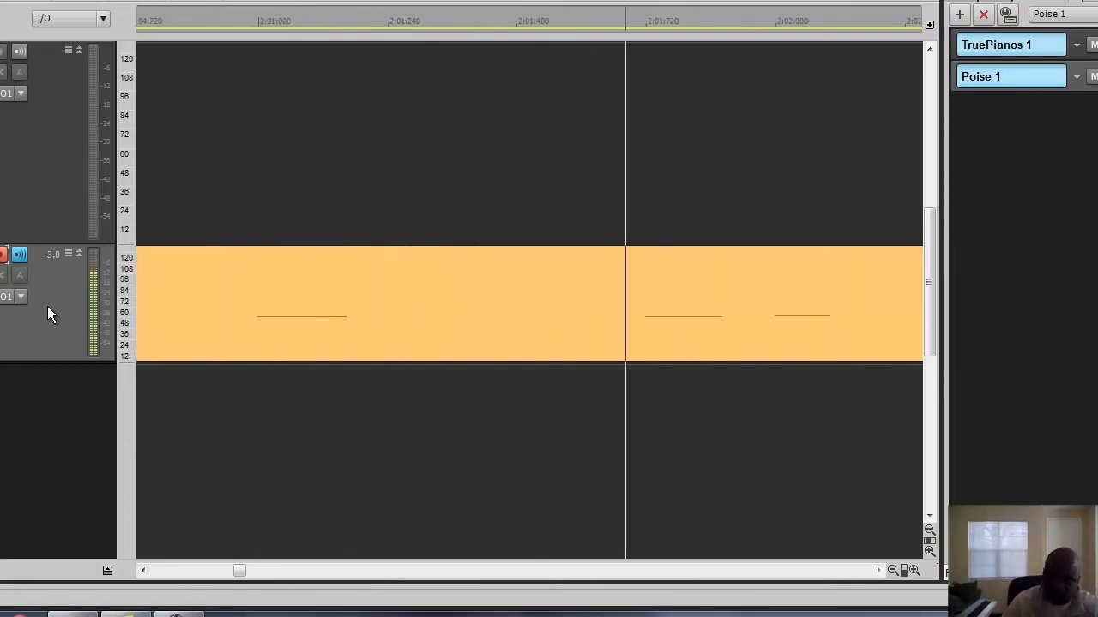
key(space)
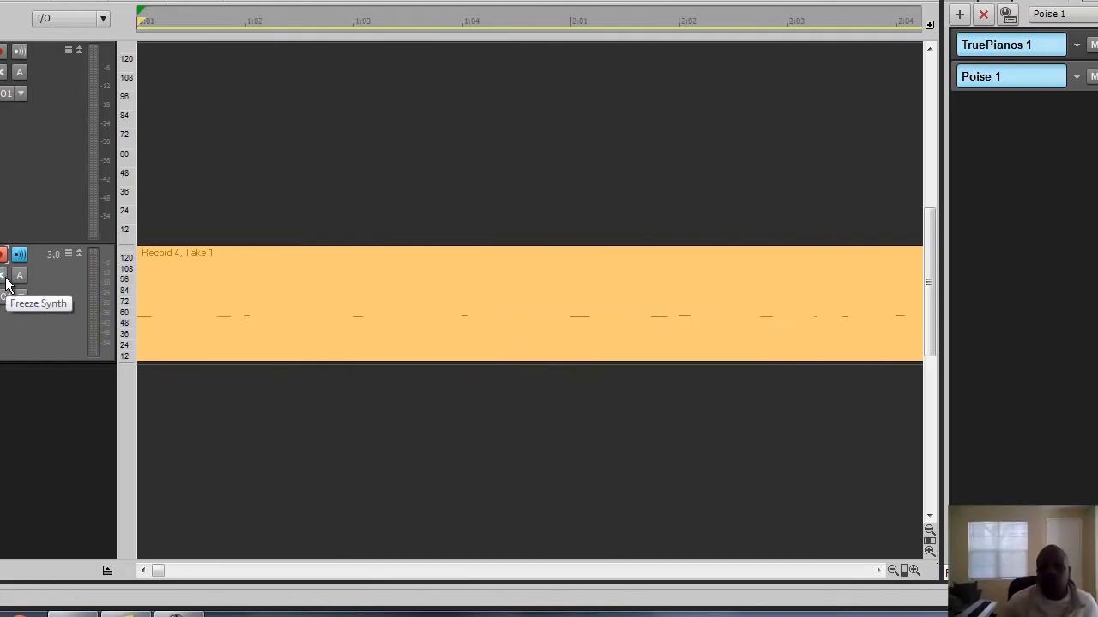
Step: Open the new Poise 1 drum clip in the Piano Roll, show its notes around C4 and play the opening
click(255, 350)
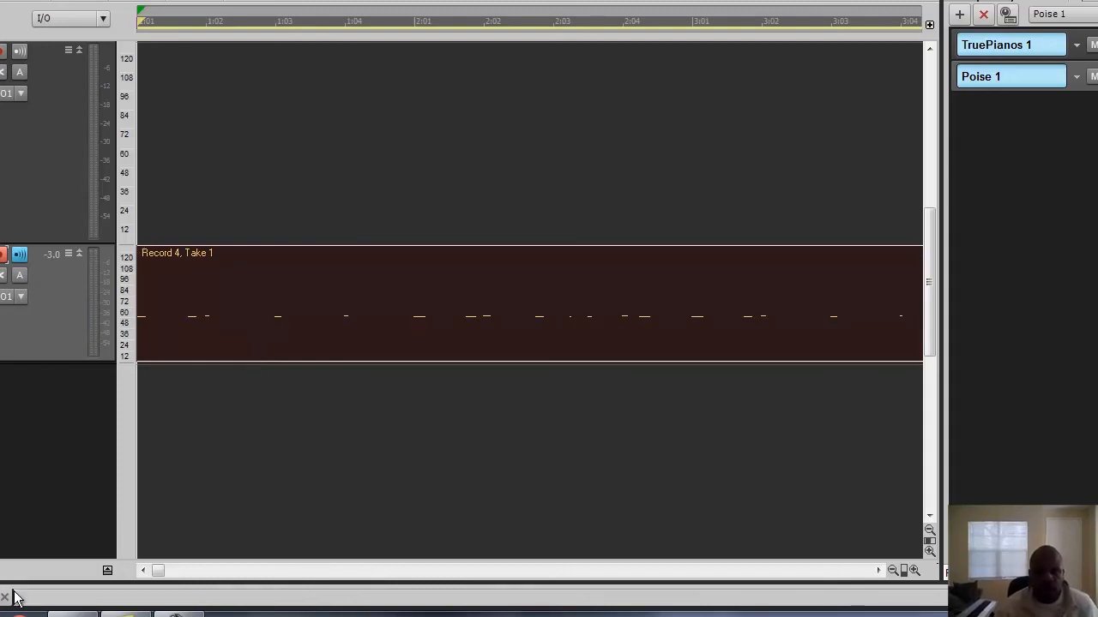
click(66, 586)
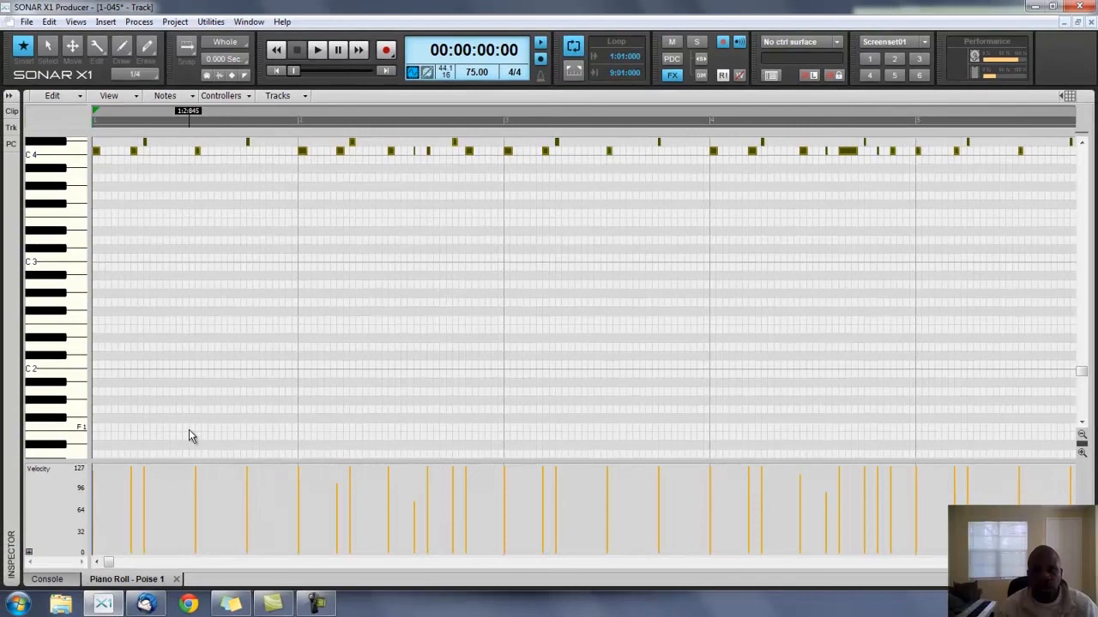
scroll(258, 420, up, 3)
scroll(258, 424, up, 3)
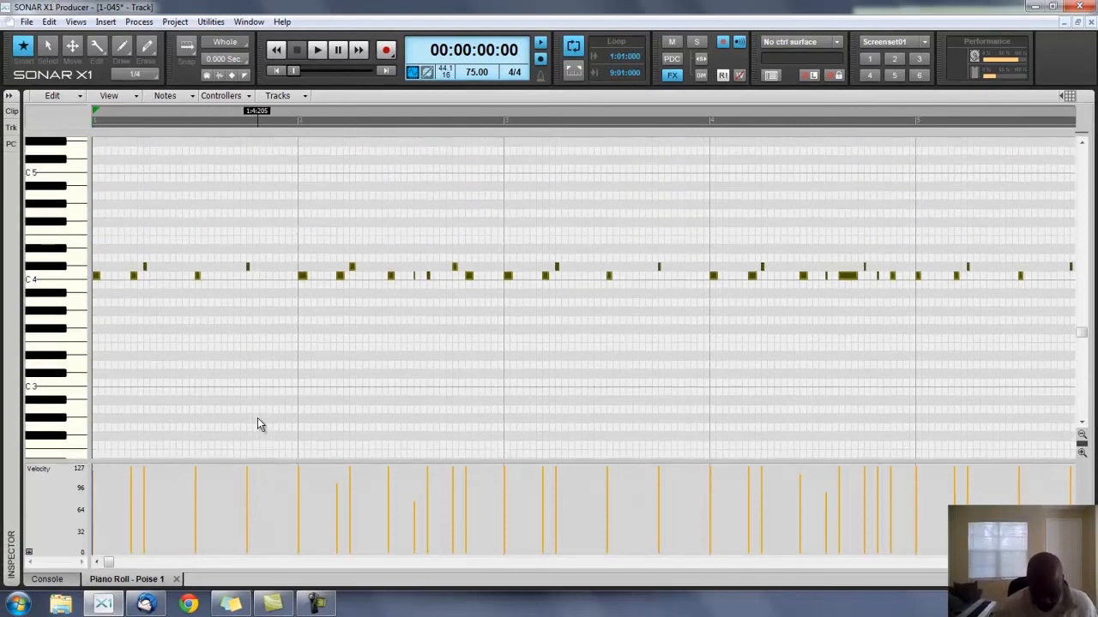
scroll(260, 424, down, 2)
scroll(260, 424, up, 2)
scroll(257, 418, up, 1)
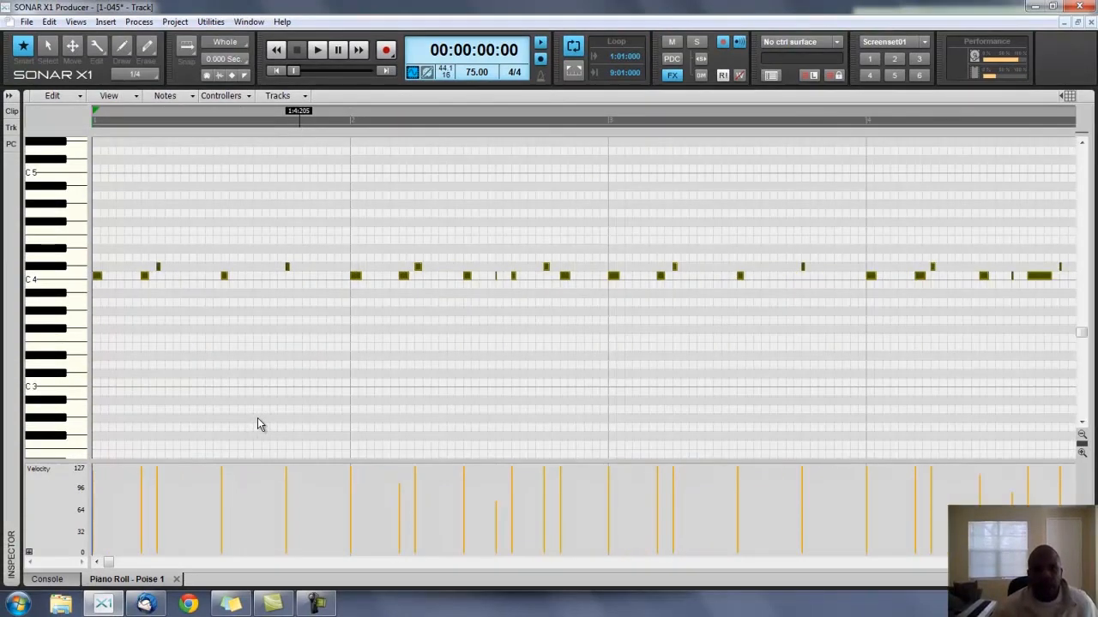
key(space)
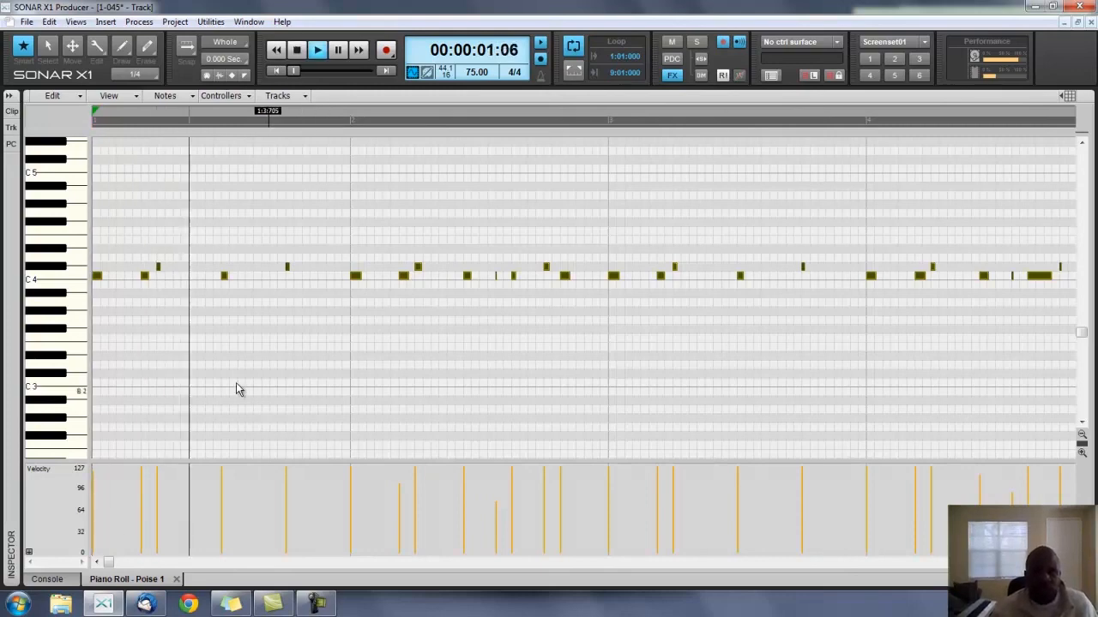
key(space)
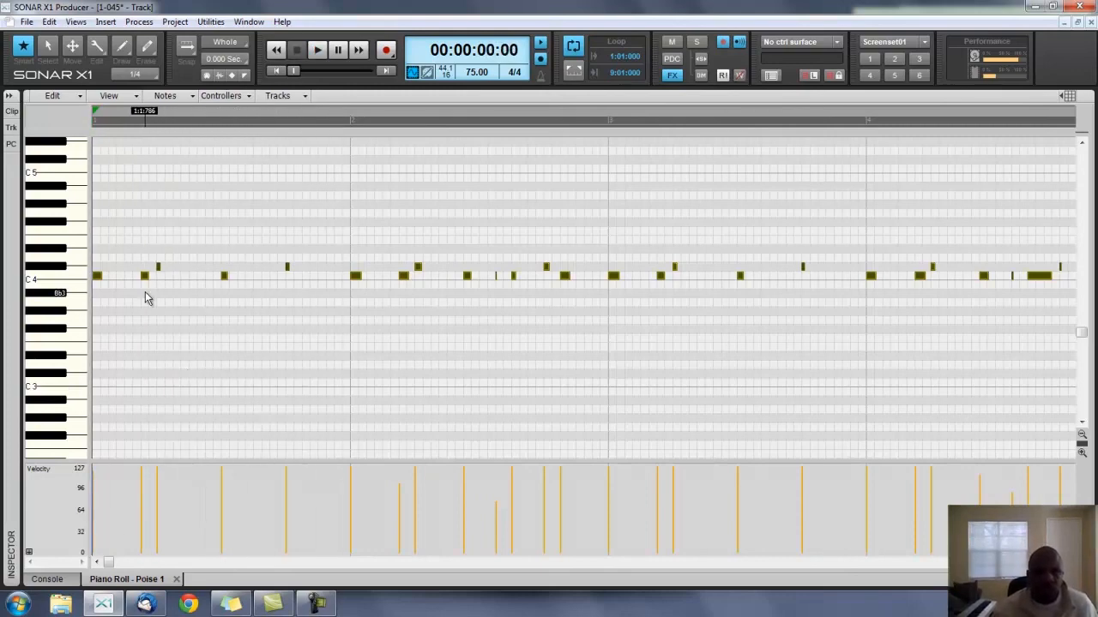
Step: Move the C4 drum note on beat 3 of the first bar to 1:03:745
click(144, 302)
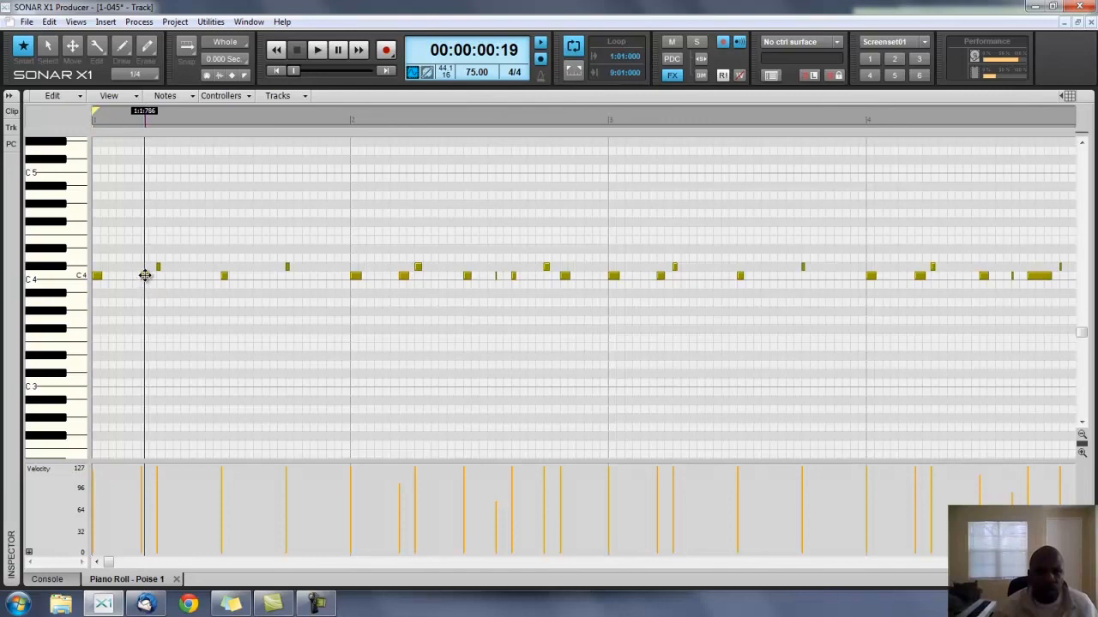
double_click(145, 275)
click(608, 256)
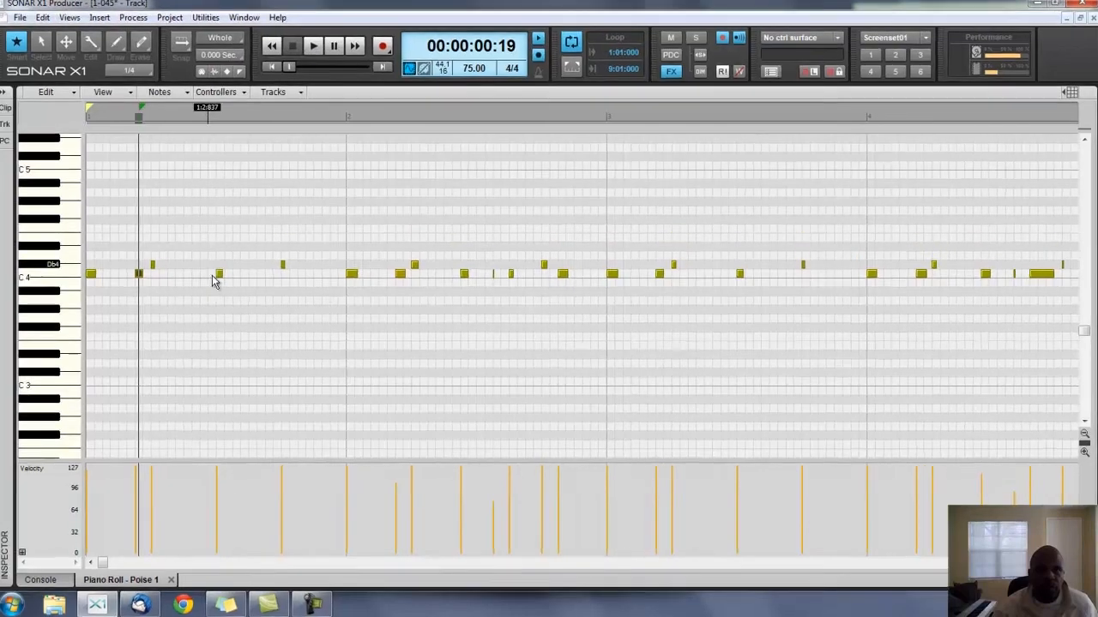
drag(224, 275, 252, 276)
drag(119, 219, 145, 222)
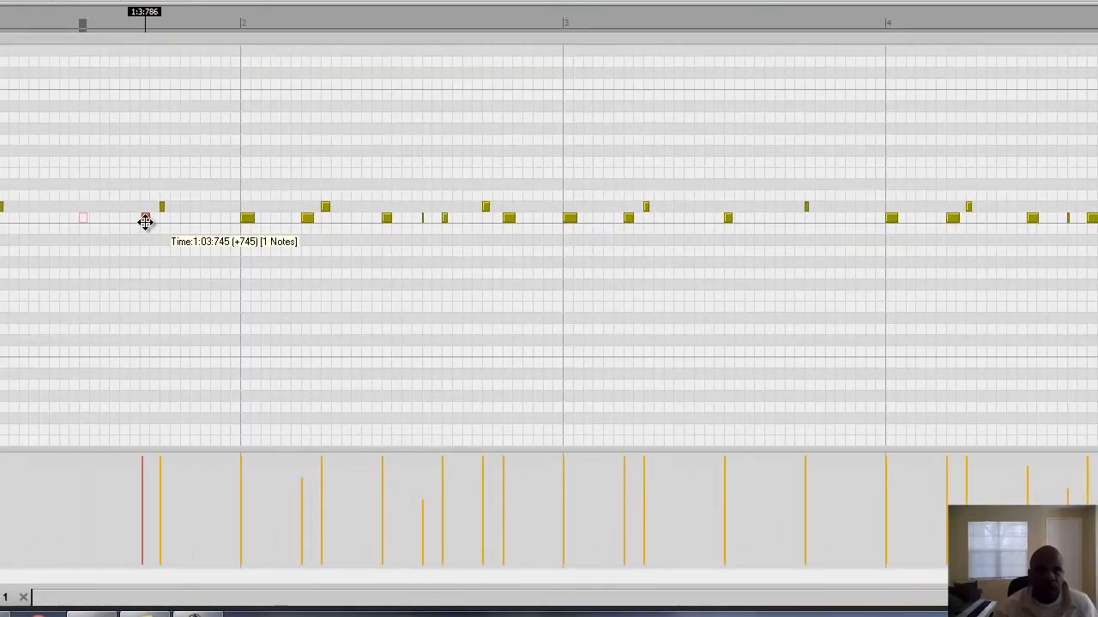